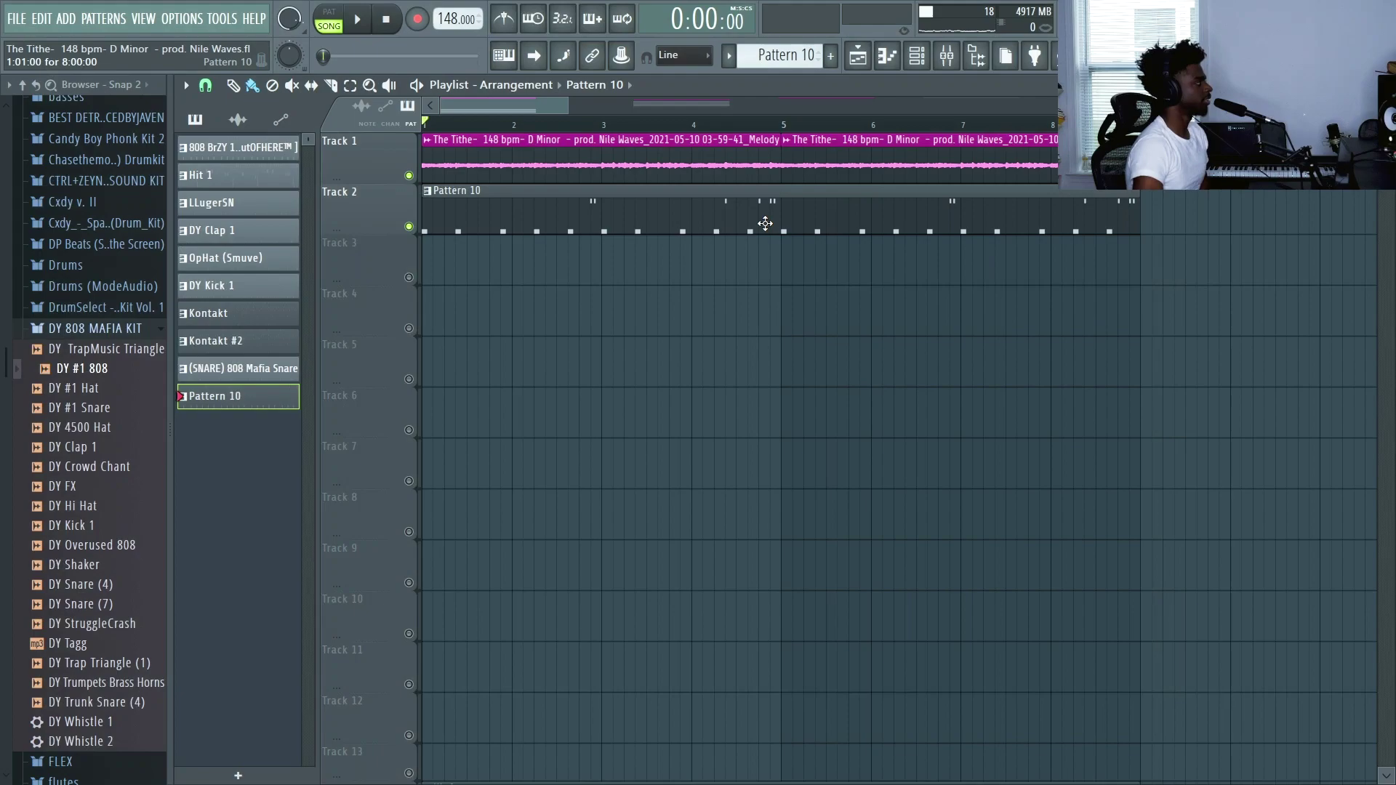
Open Pattern 10's 808 notes in the piano roll.
scroll(91, 270, "up", 2)
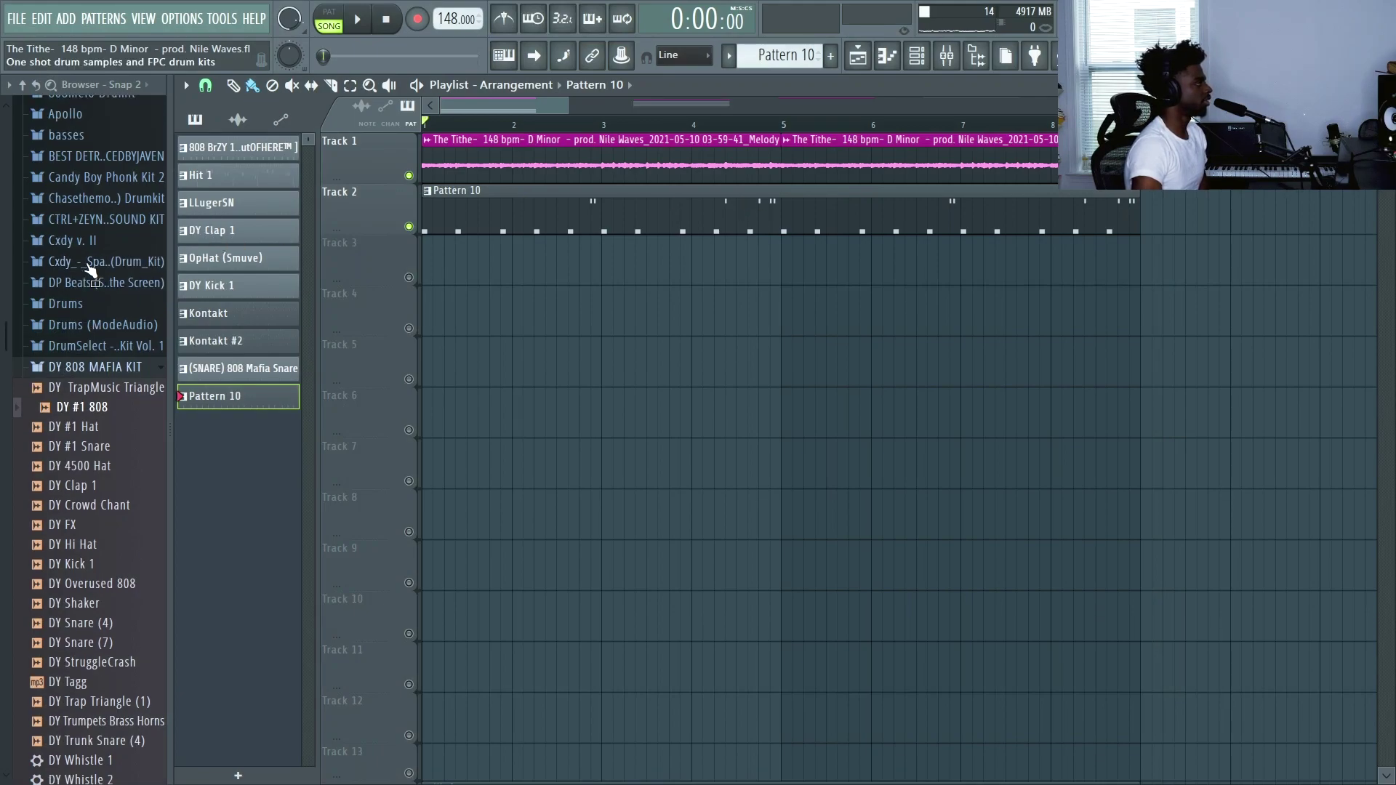
scroll(91, 271, "up", 15)
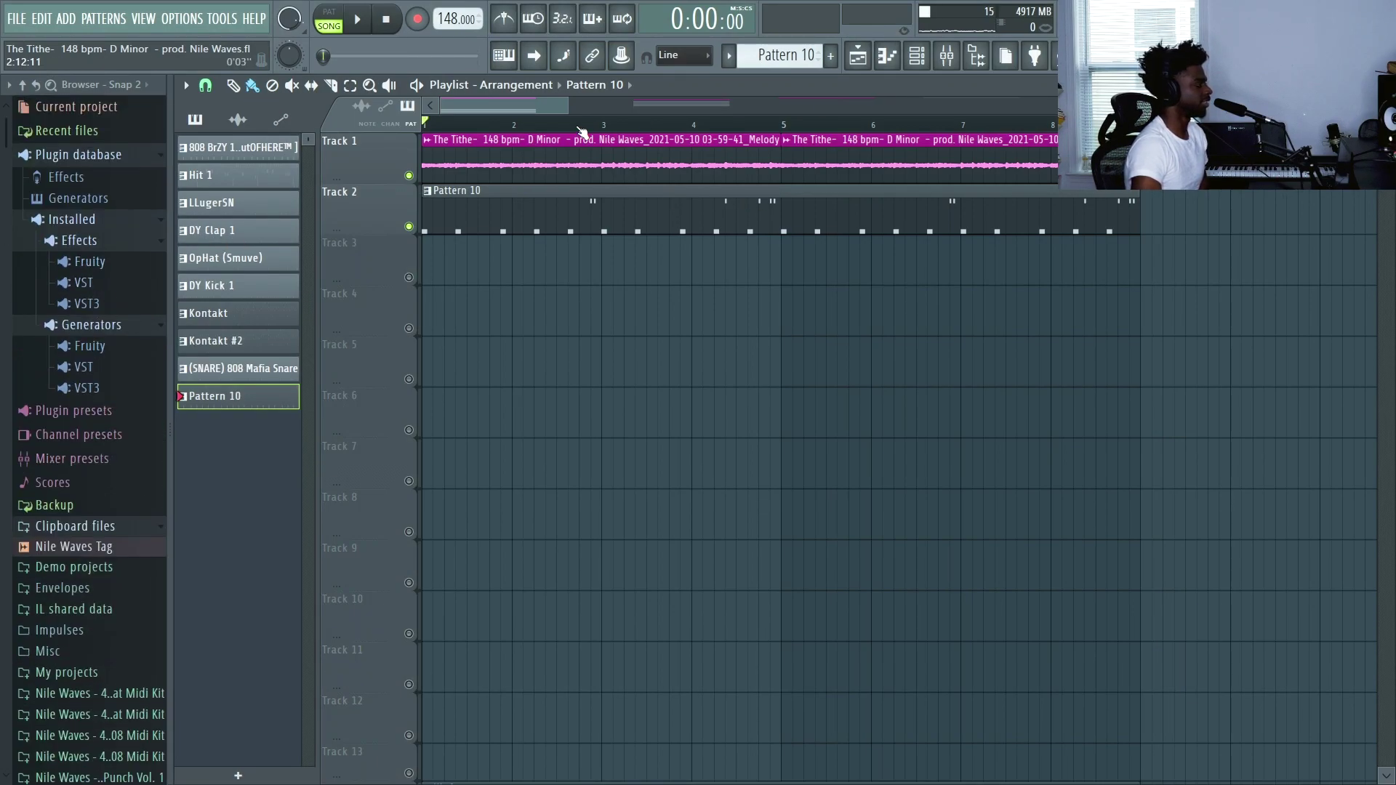
scroll(579, 125, "down", 2)
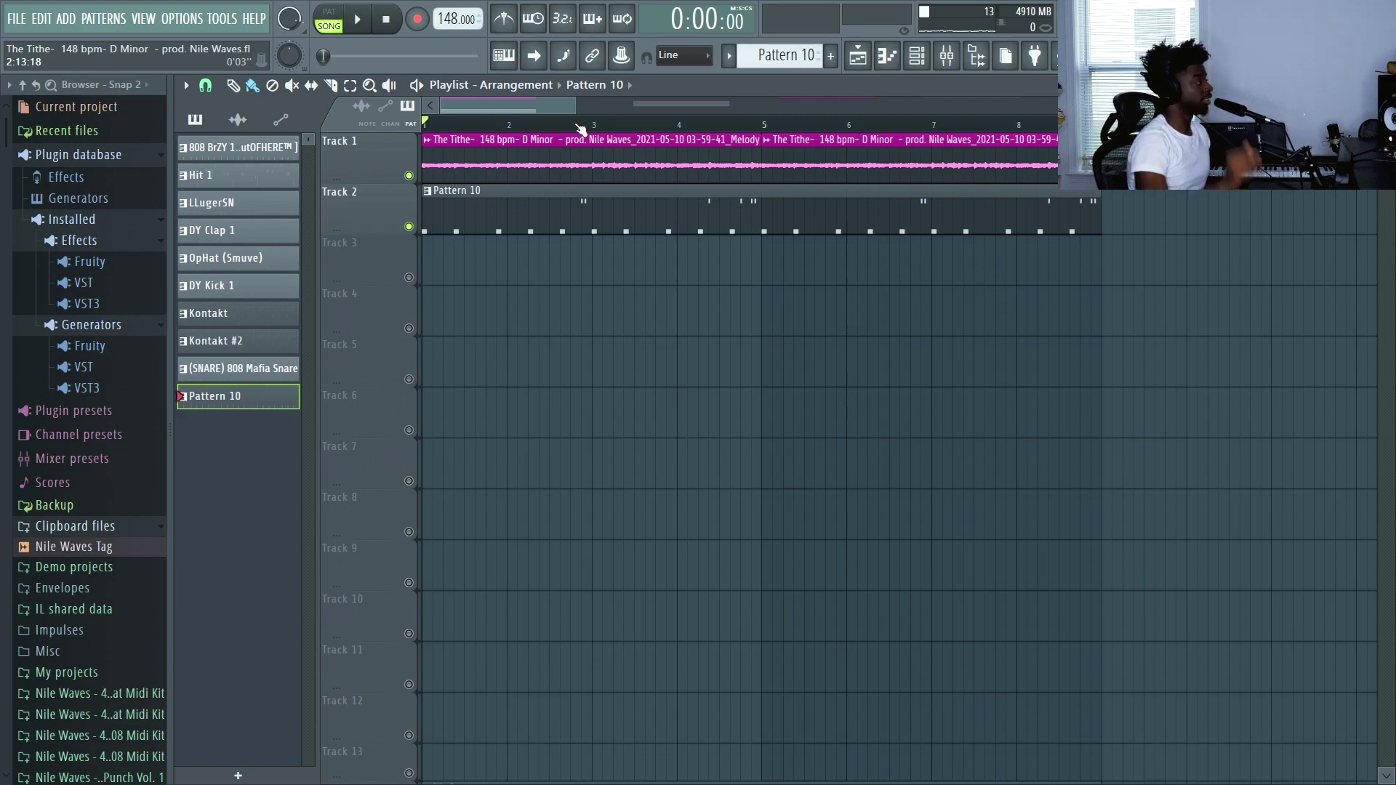
mouse_move(576, 105)
left_mouse_down()
mouse_move(523, 113)
mouse_move(565, 110)
left_mouse_up()
double_click(710, 208)
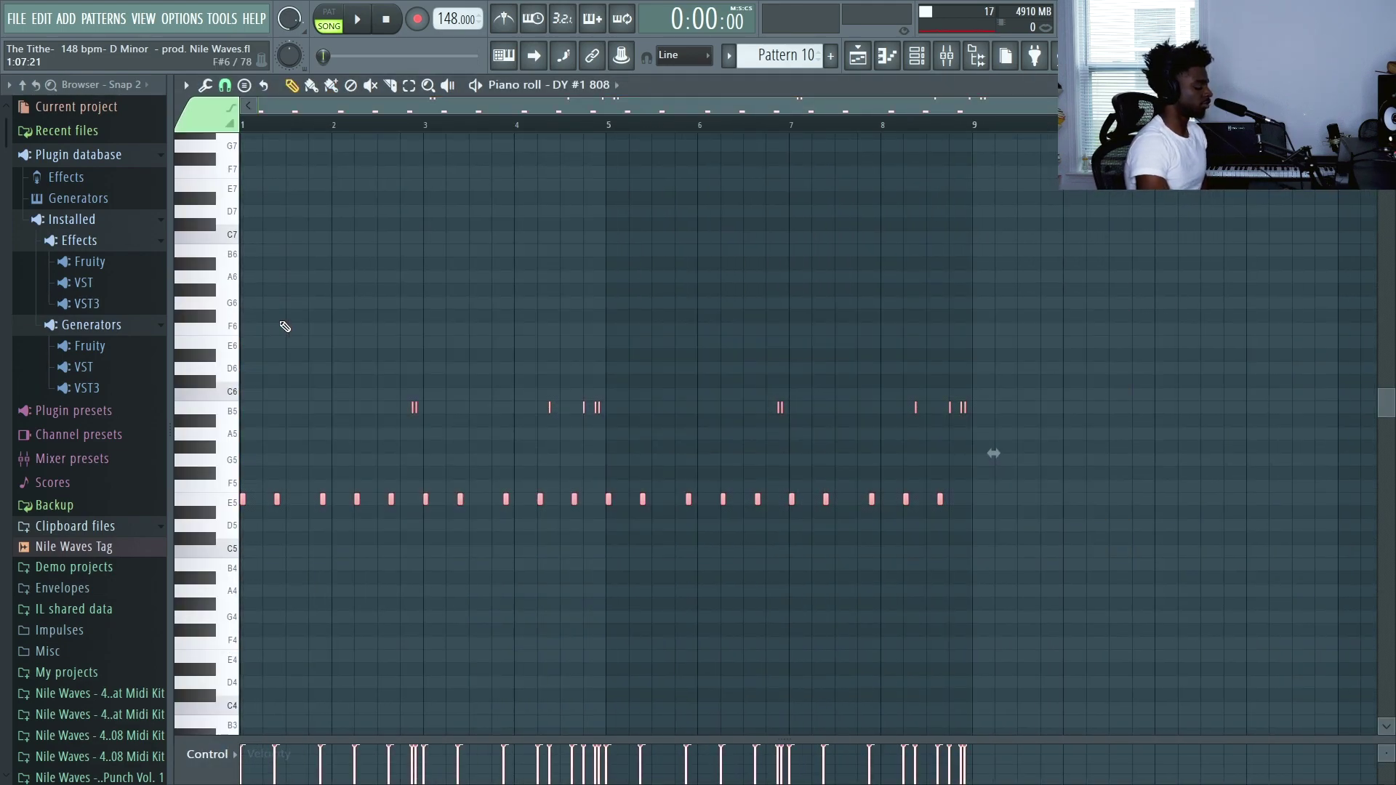
Solo Track 1 in the Playlist, play the melody alone, then reopen Pattern 10.
left_click(858, 56)
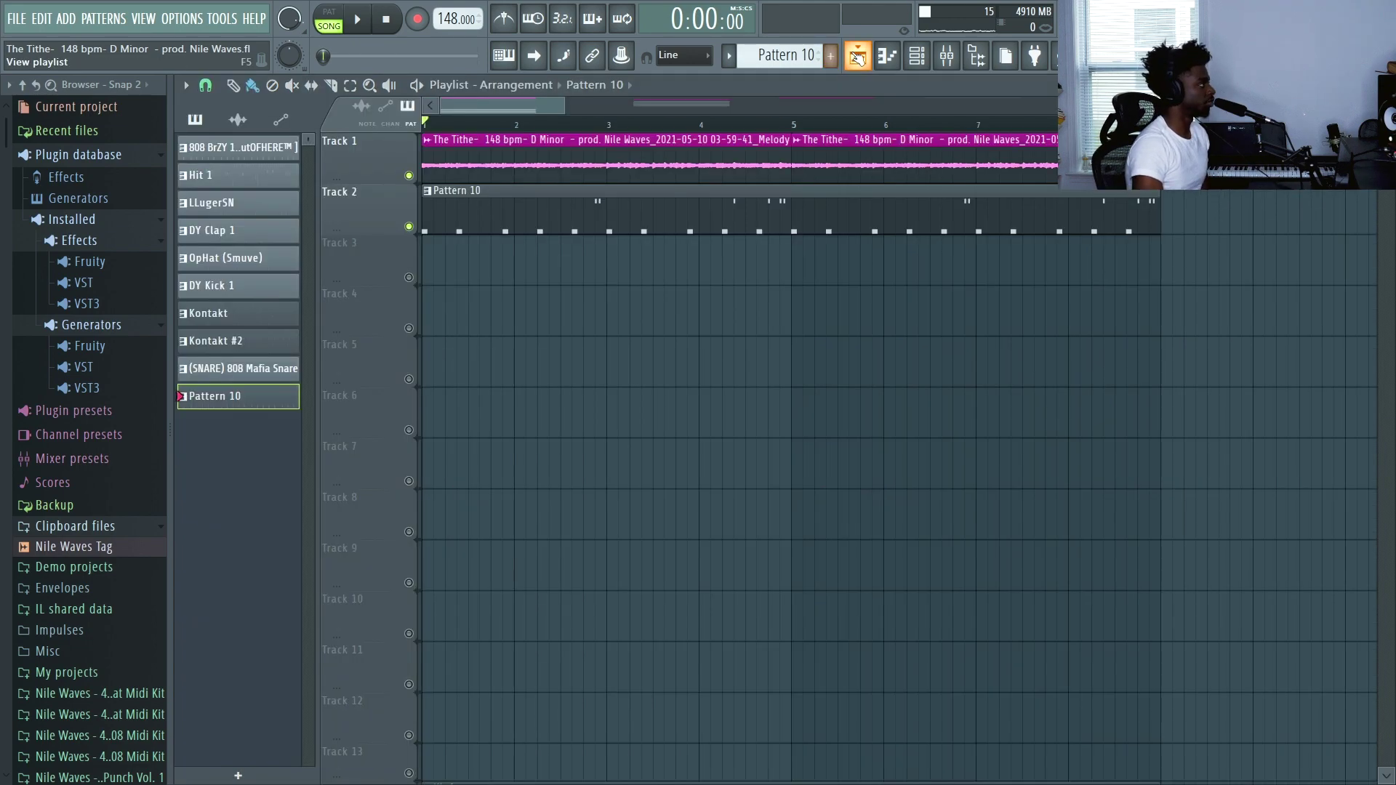
right_click(412, 175)
key("space")
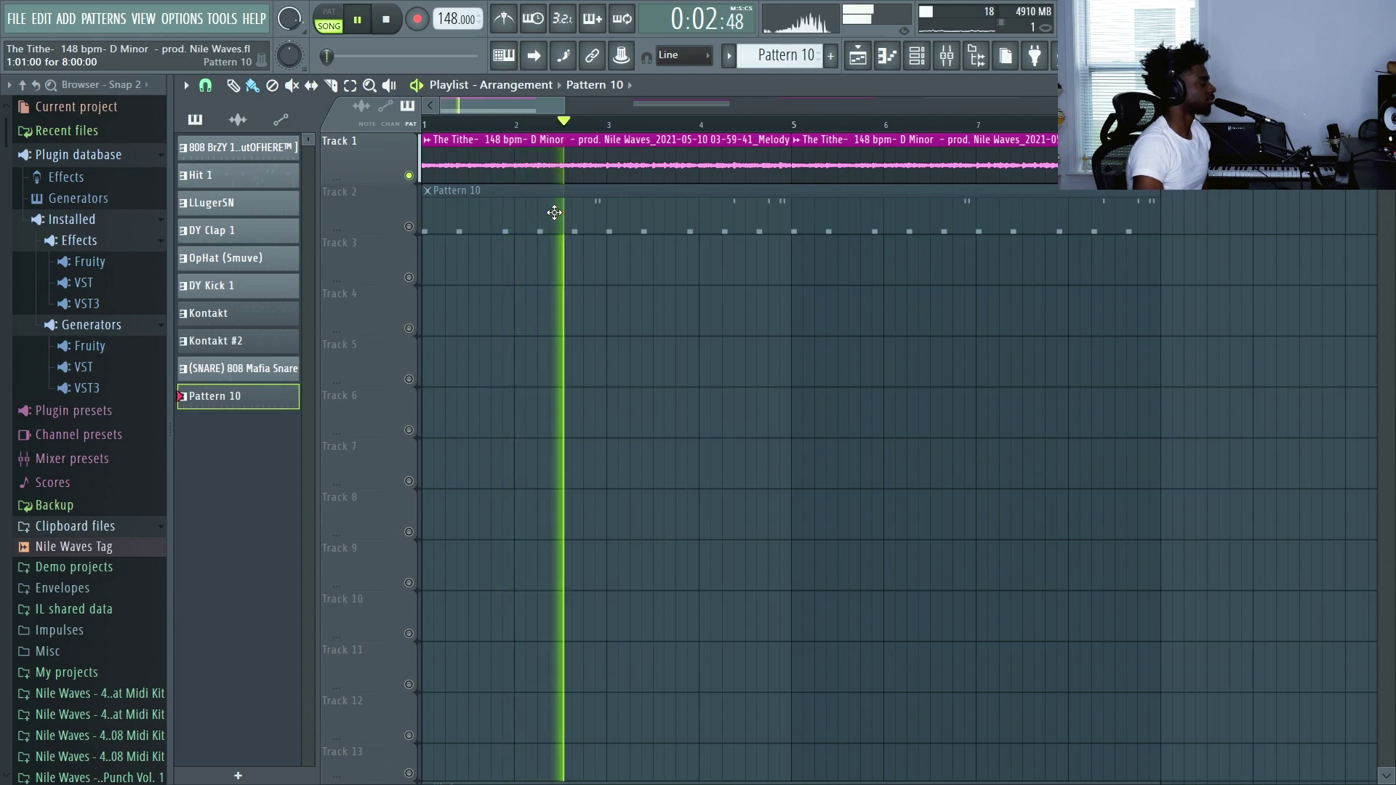
key("space")
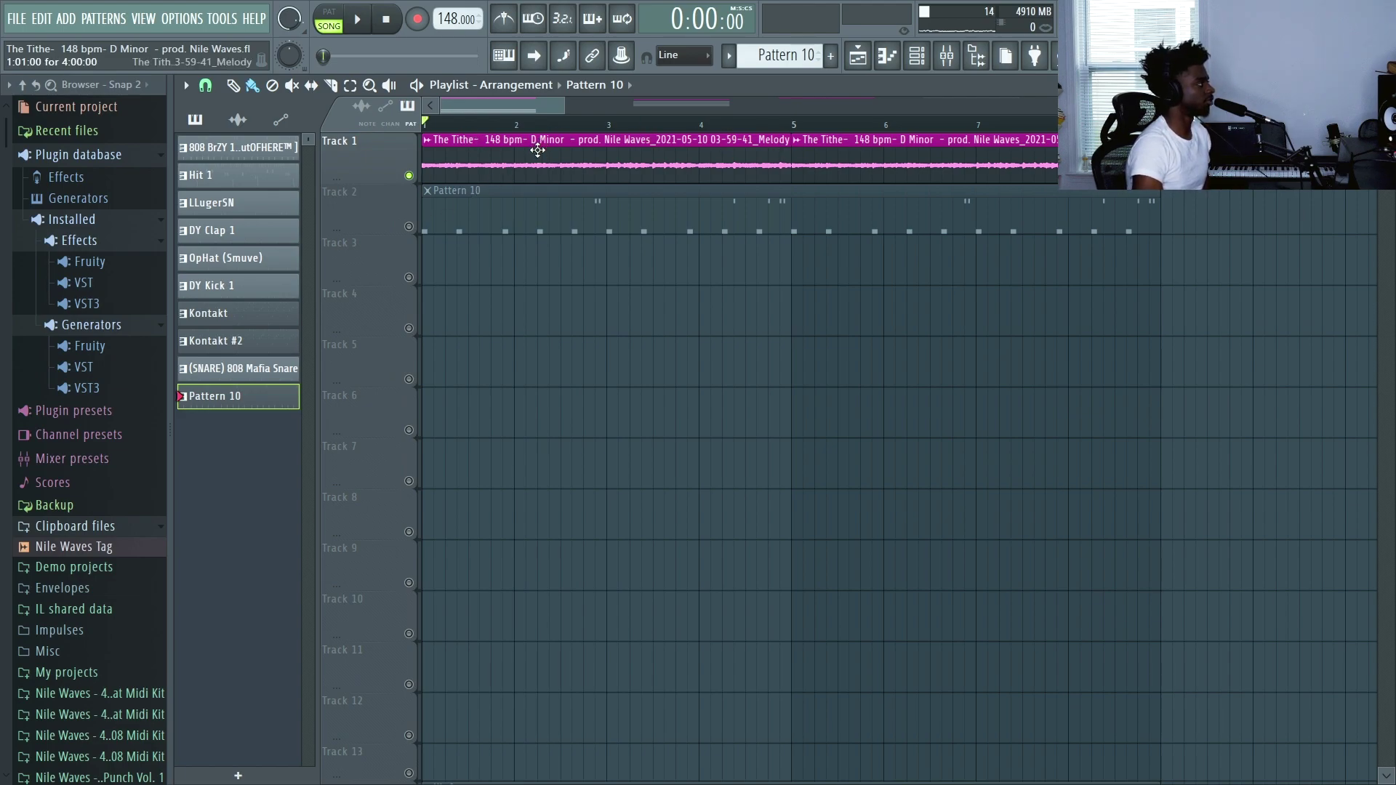
double_click(453, 206)
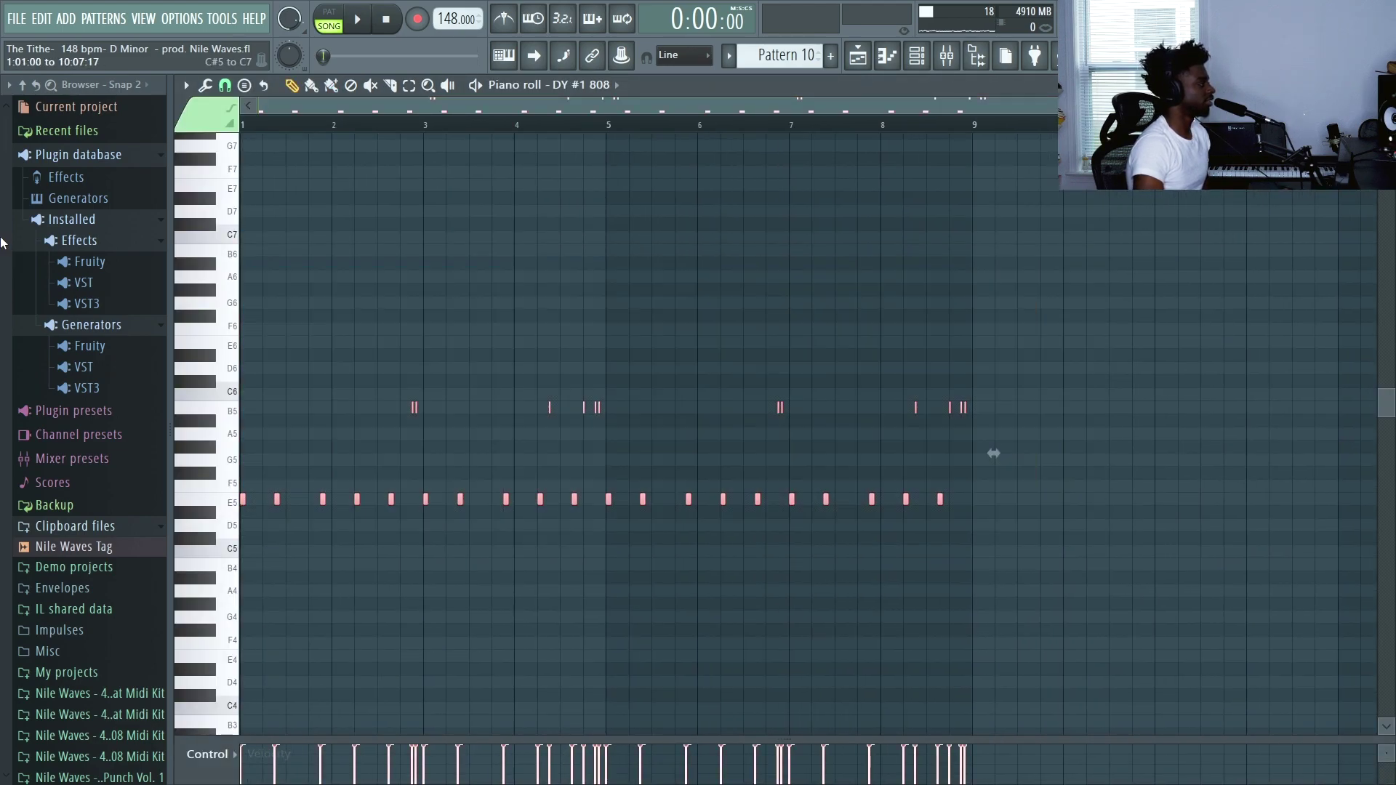
Play the 808 pattern in the piano roll to hear its current pitch.
scroll(402, 386, "down", 4)
scroll(403, 387, "up", 3)
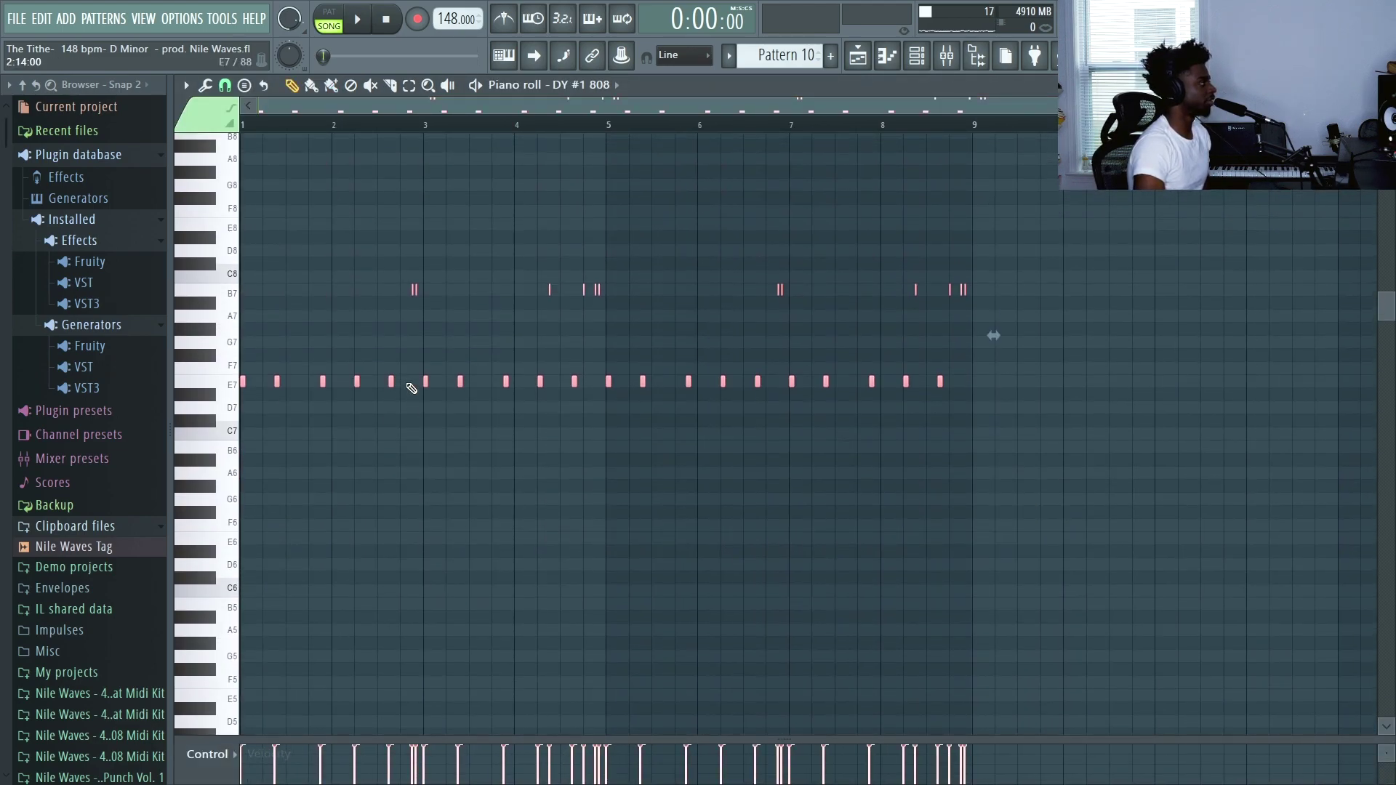
key("space")
scroll(891, 175, "up", 4)
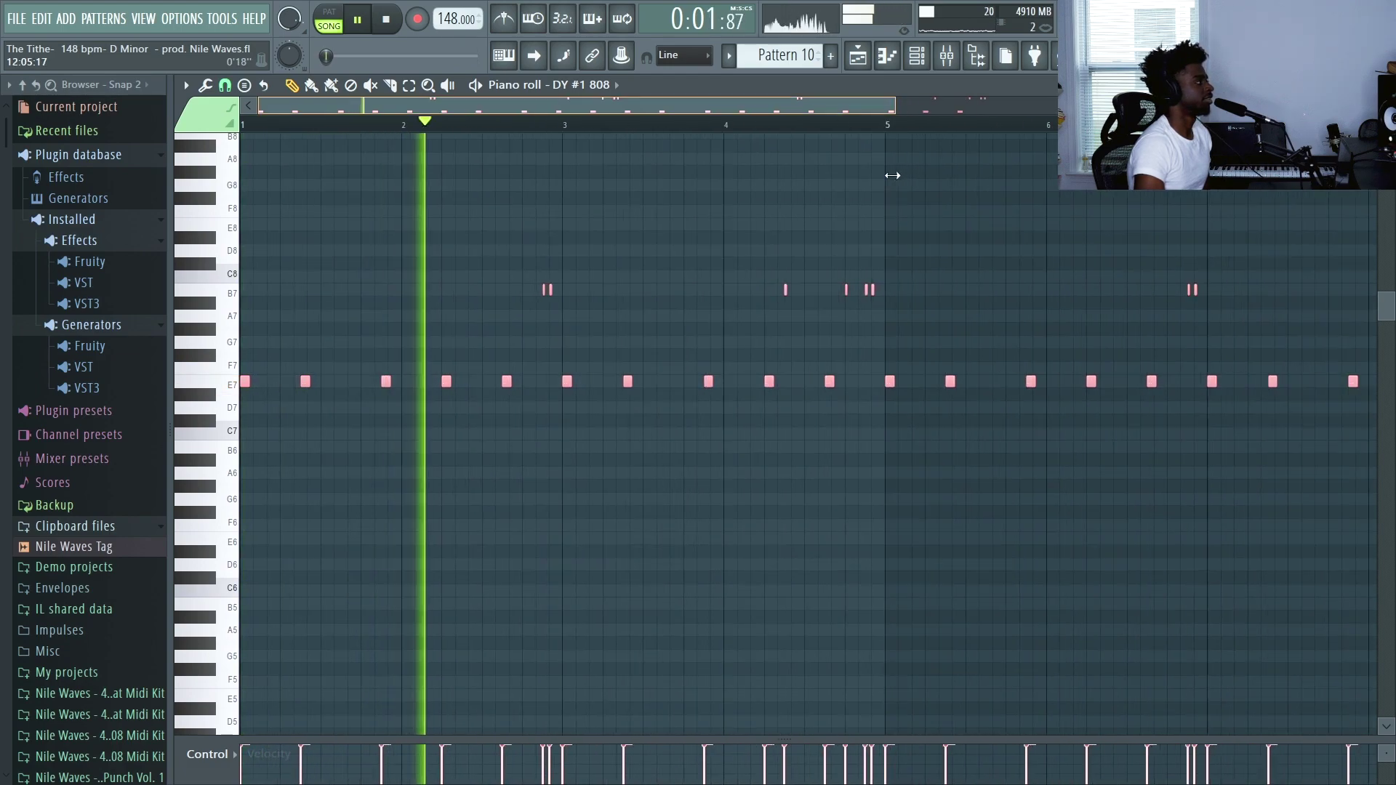
scroll(706, 186, "up", 2)
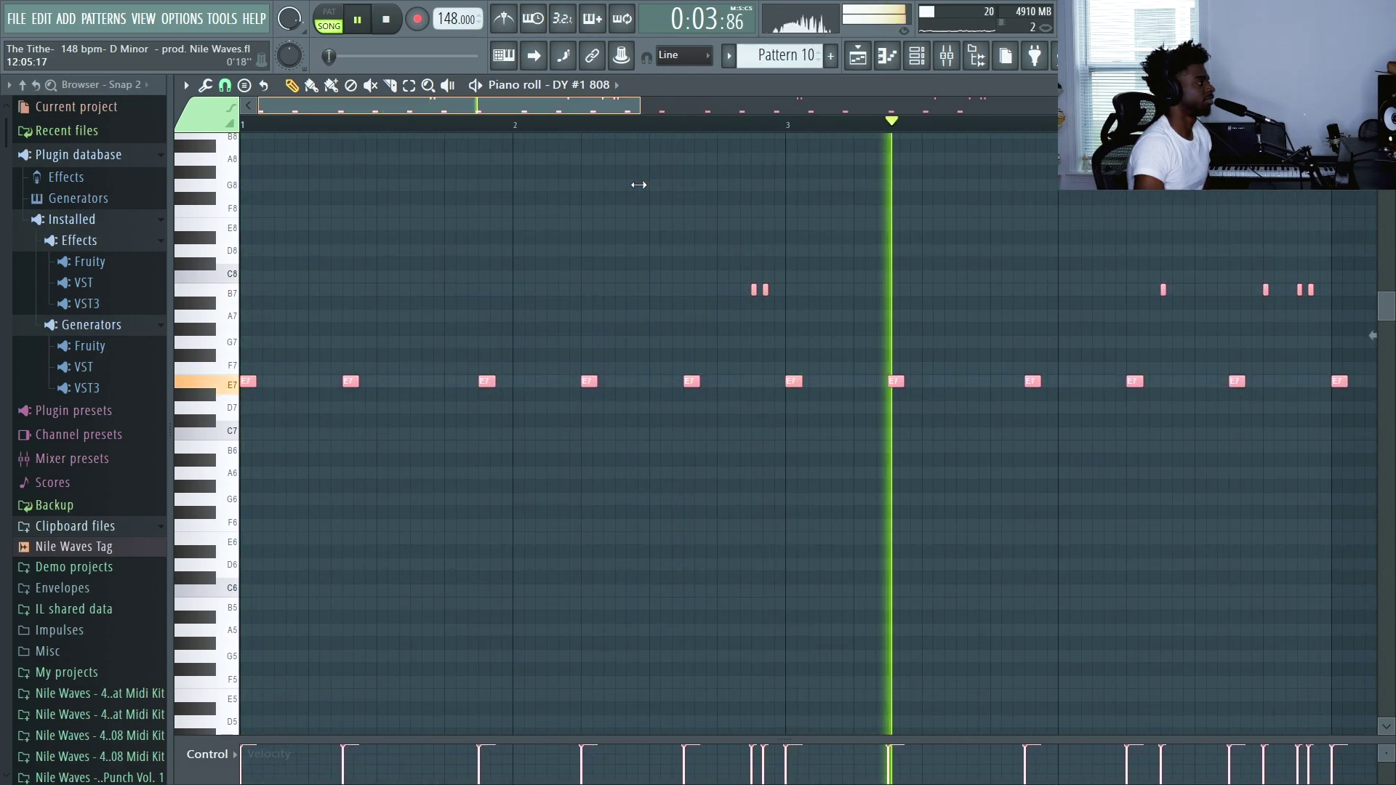
key("space")
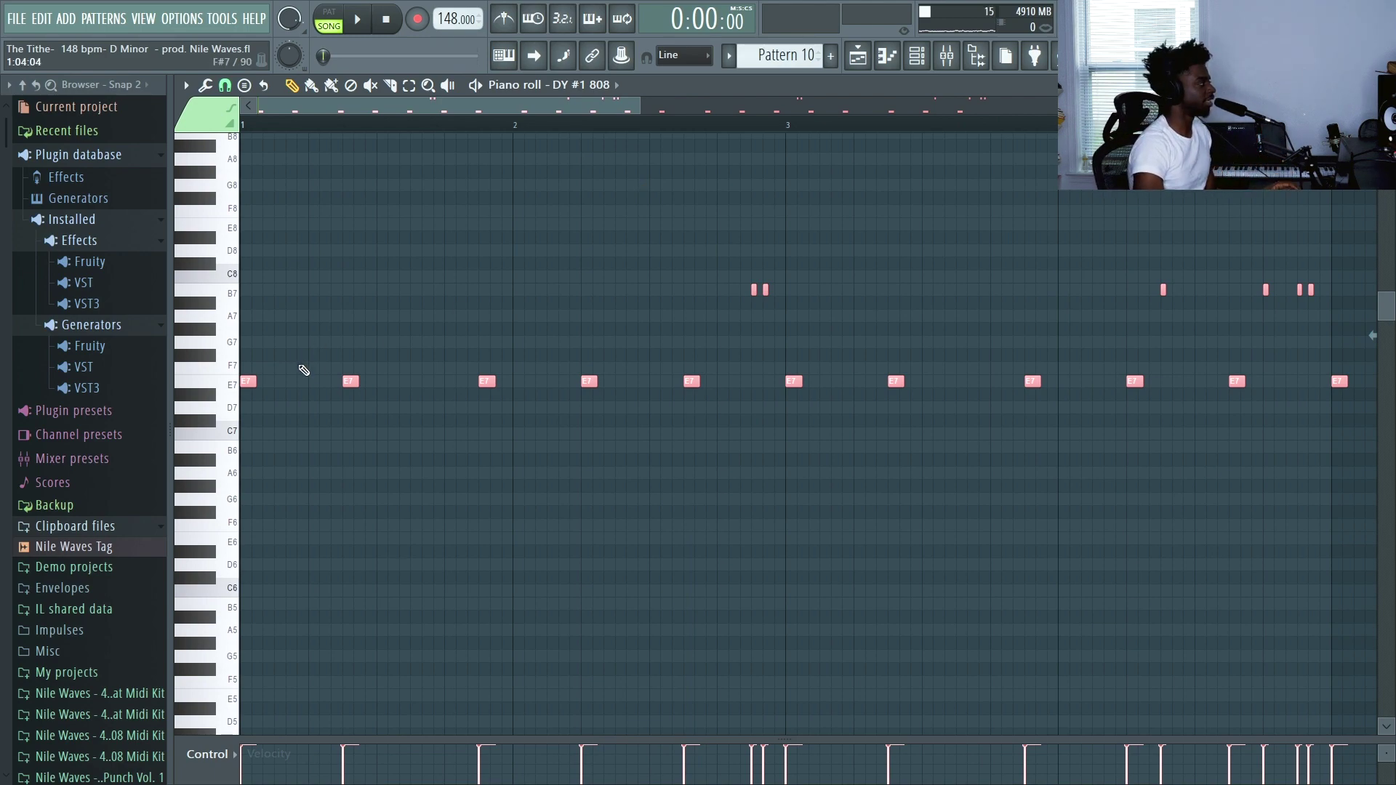
Shift the 808 notes later in time, try F7 and G7, and settle on D7.
left_click(351, 380)
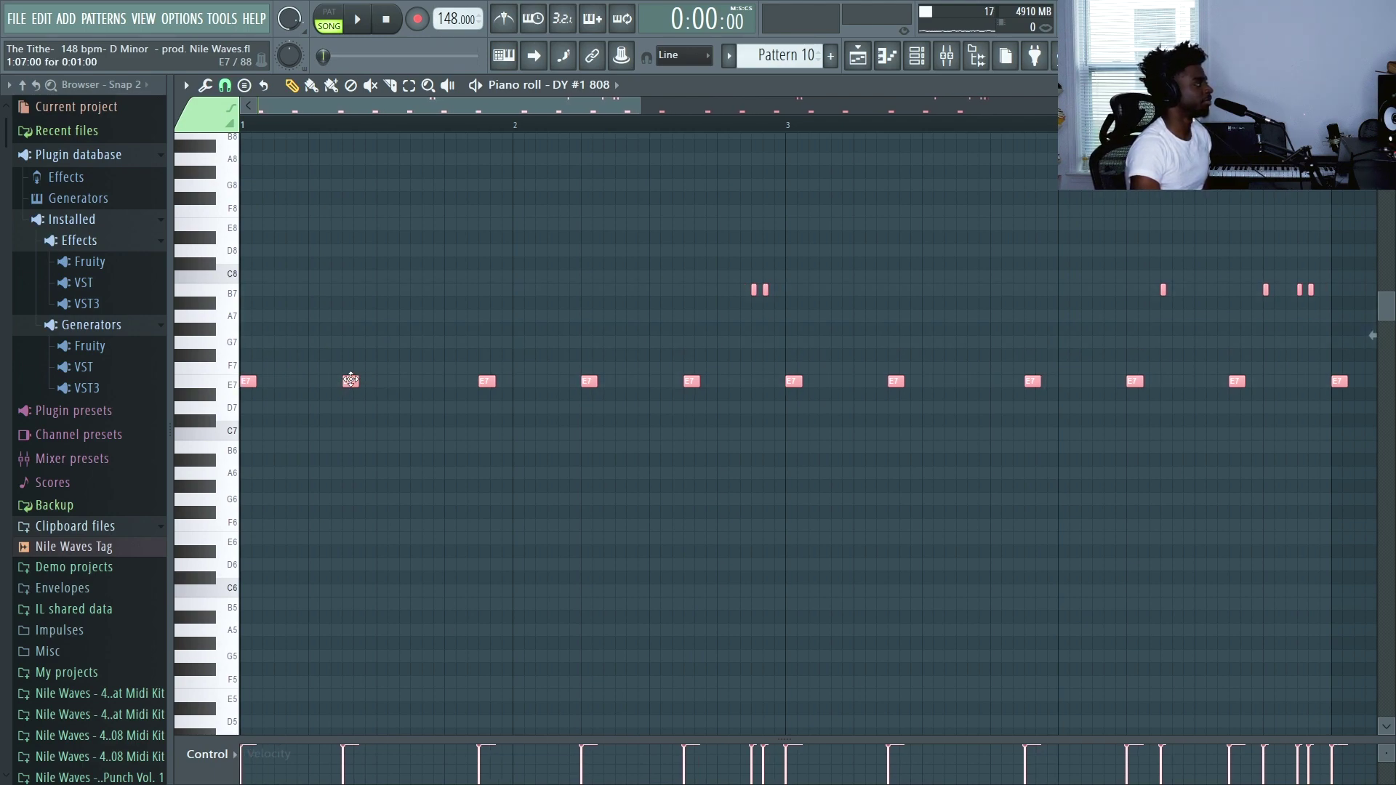
left_click_drag(350, 381, 505, 369)
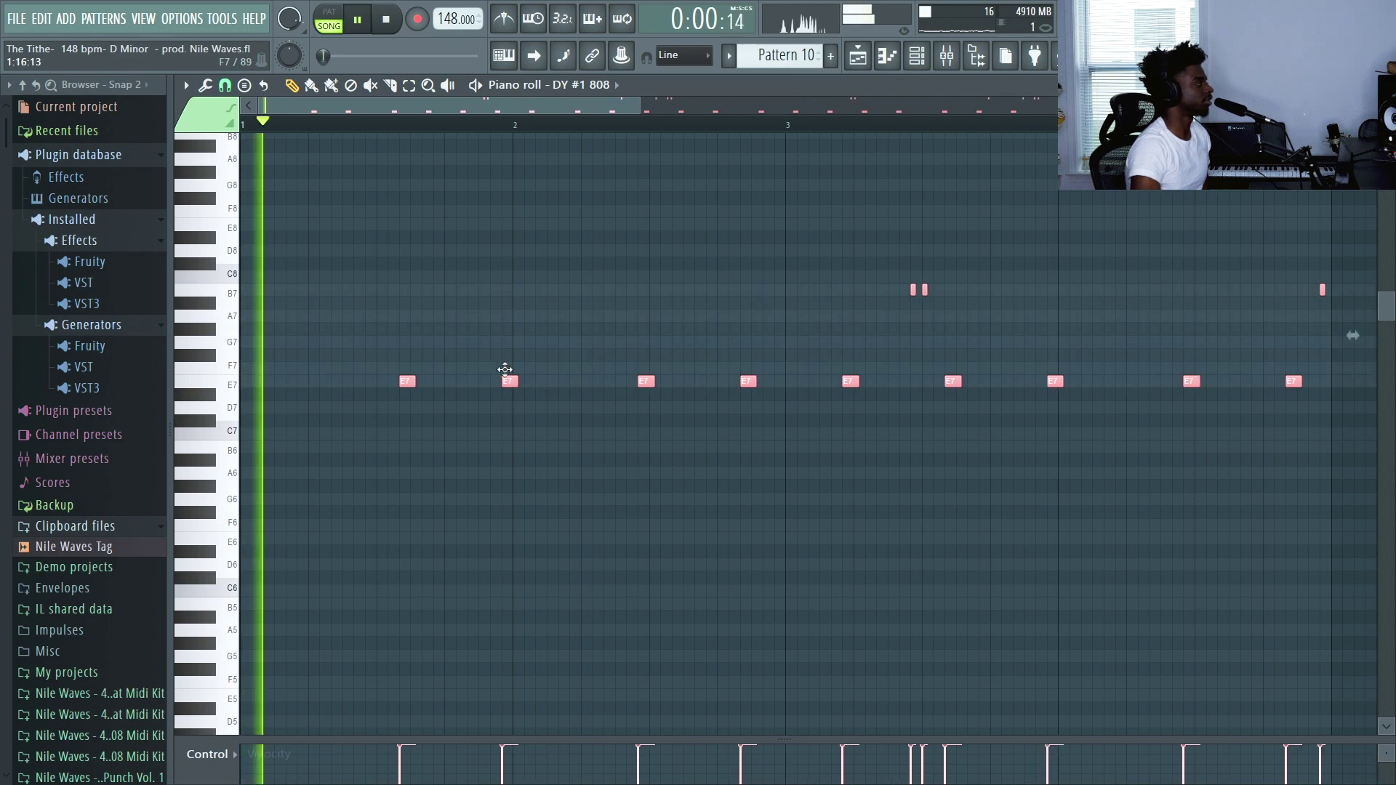
key("space")
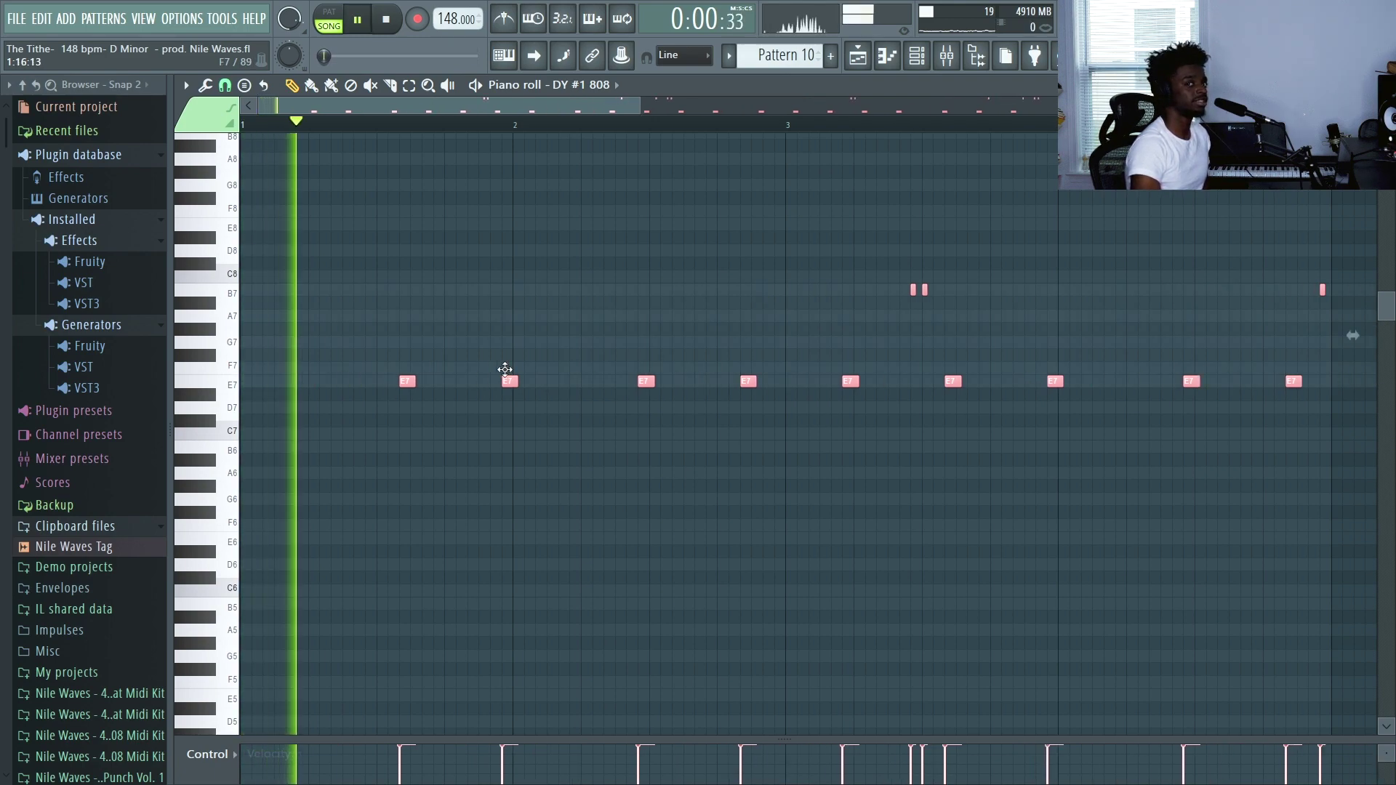
key("space")
key("space")
key("space")
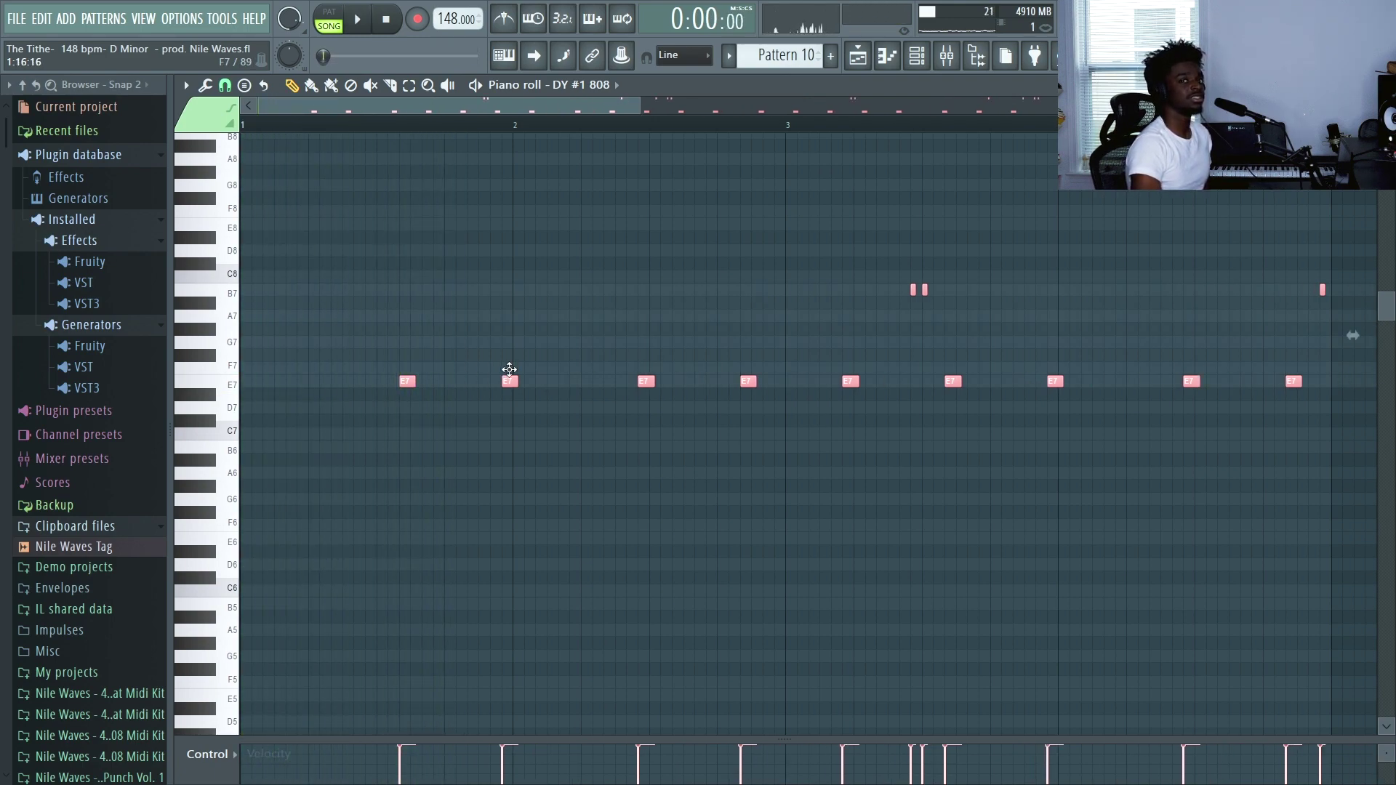
left_click_drag(507, 370, 16, 377)
key("space")
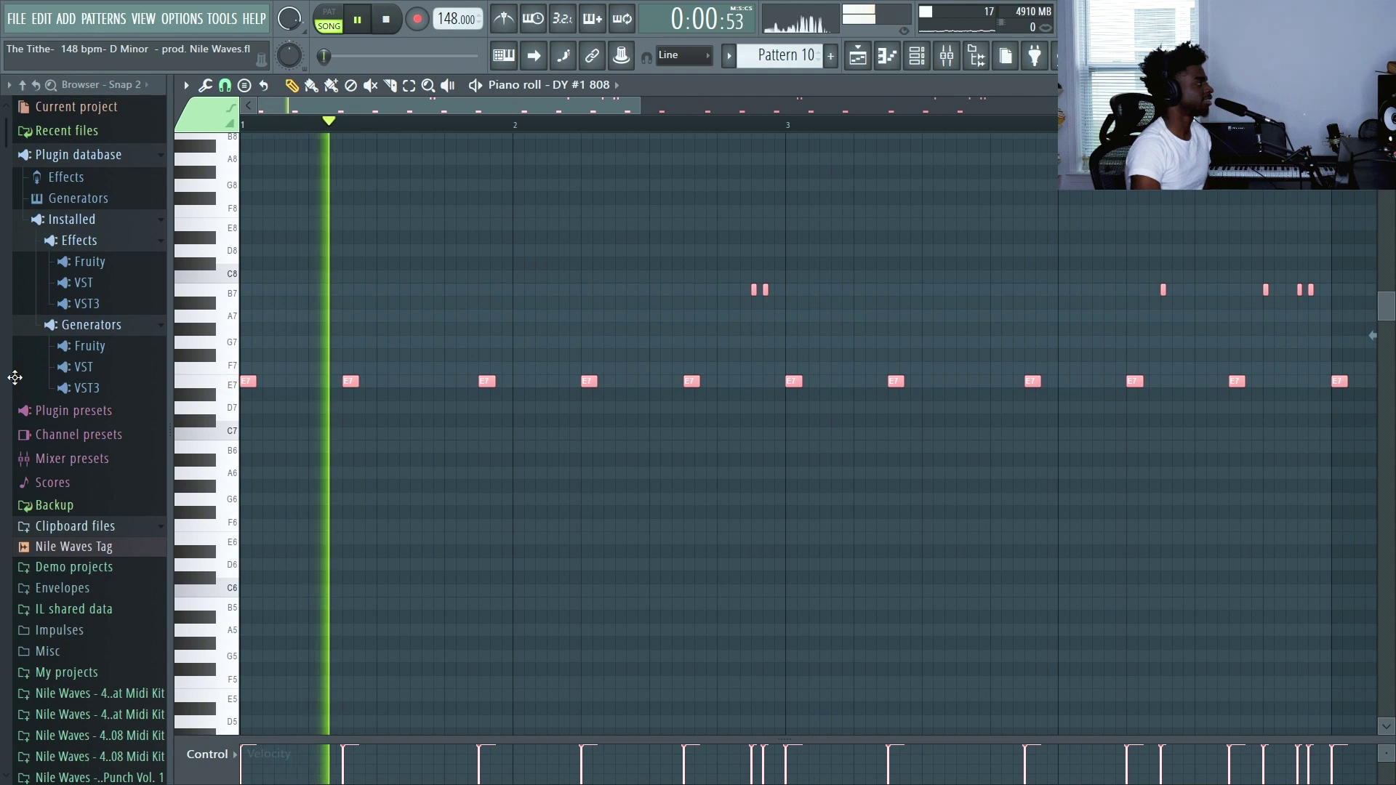
left_click_drag(16, 378, 20, 333)
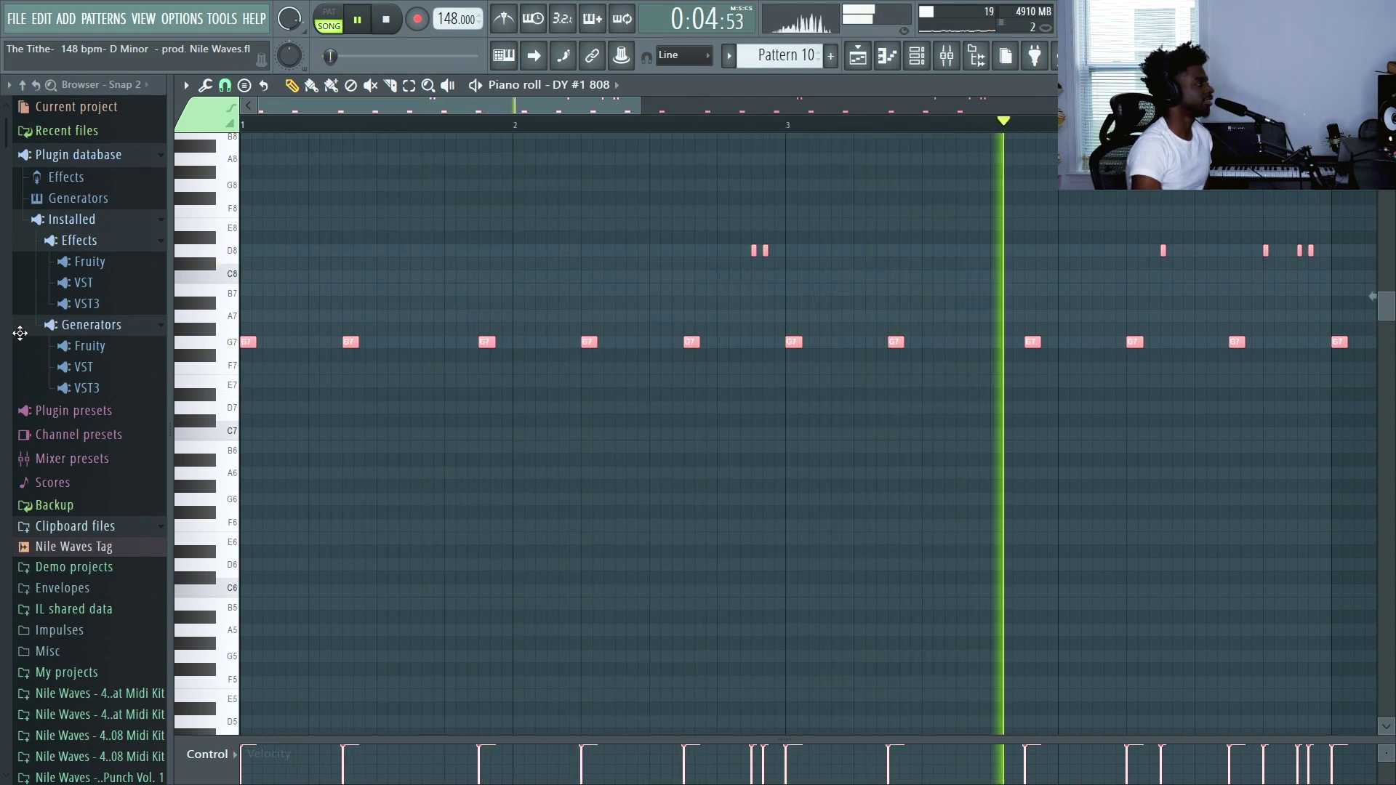
key("space")
left_click_drag(19, 333, 15, 393)
key("space")
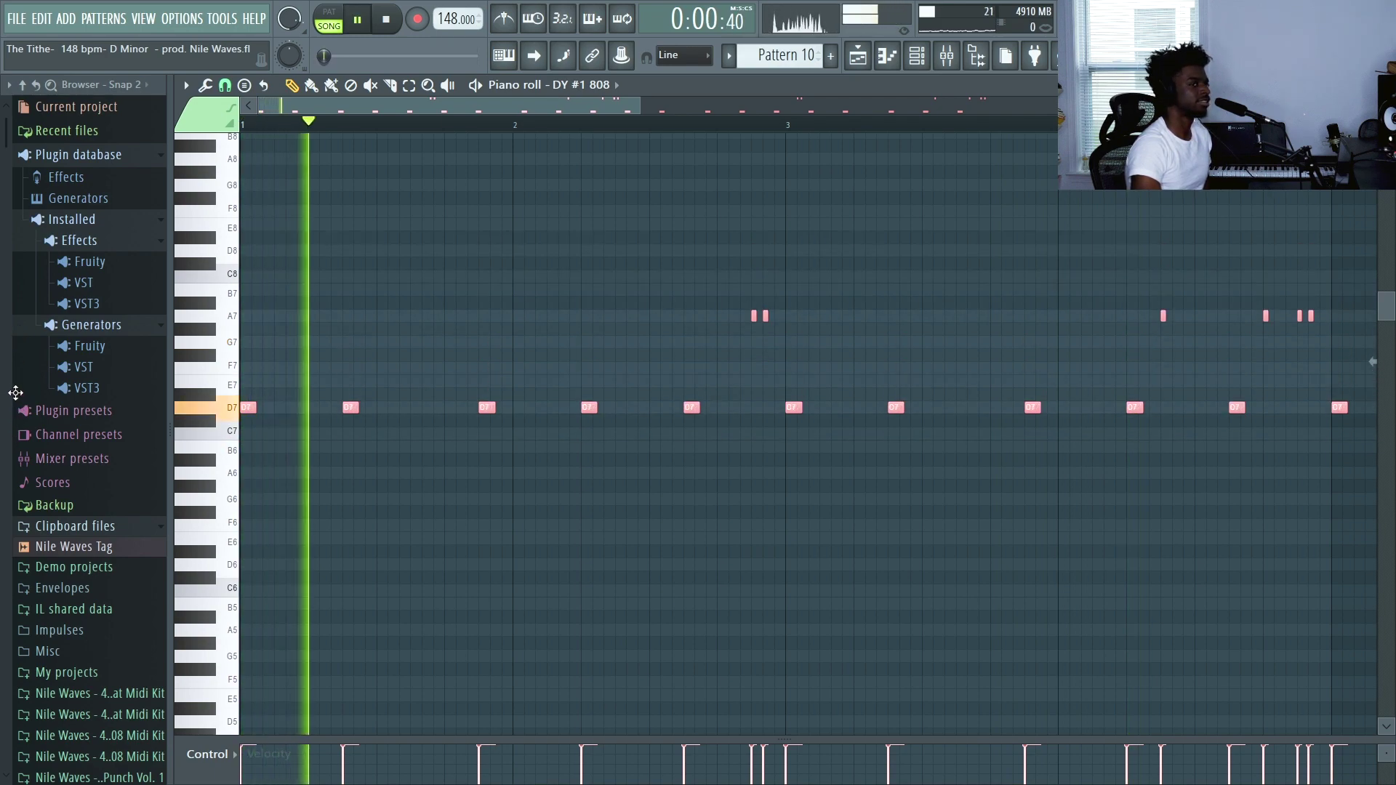
key("space")
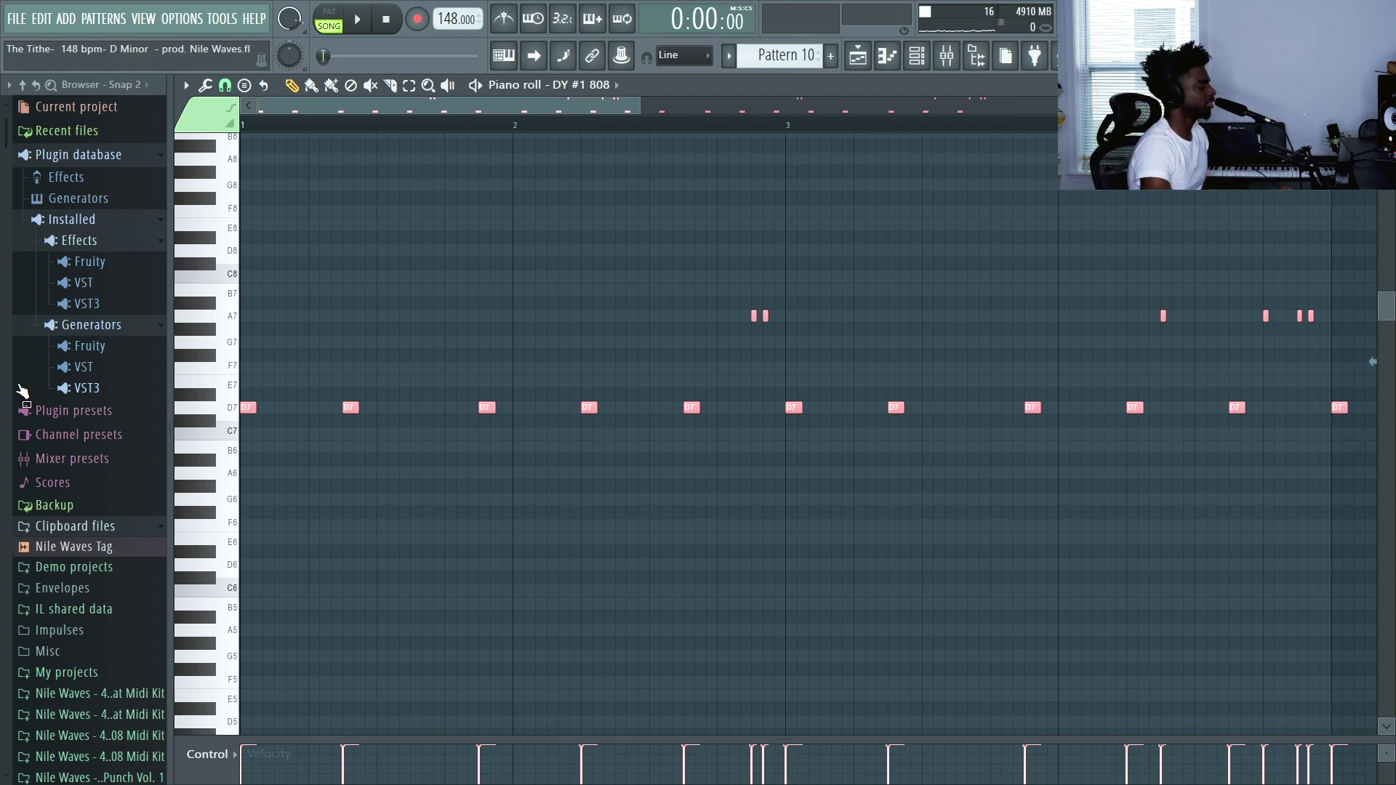
Drop all the notes two octaves to D5 and zoom to show bars 1–4.
key("ctrl+Down")
key("ctrl+Down")
scroll(626, 429, "down", 3)
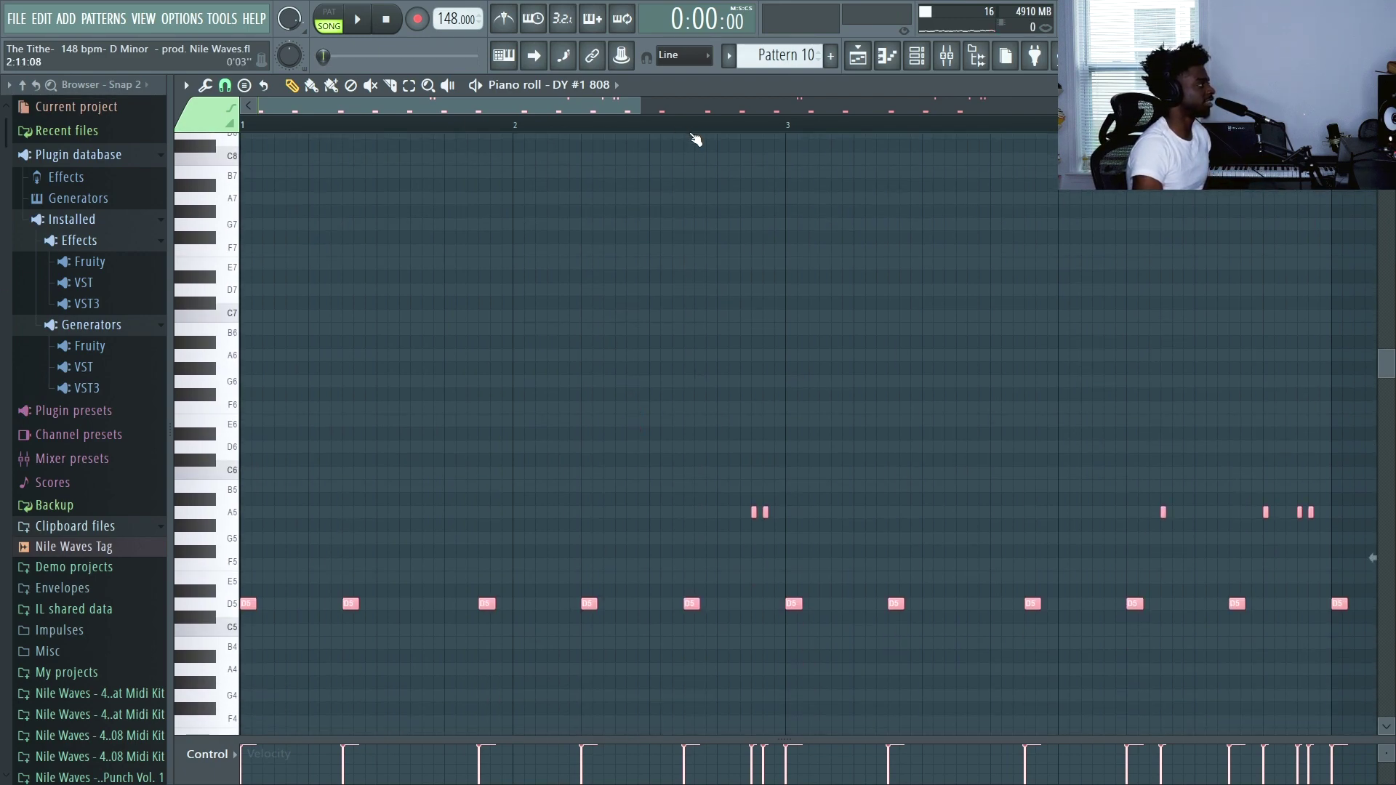
key("space")
left_click_drag(640, 107, 939, 193)
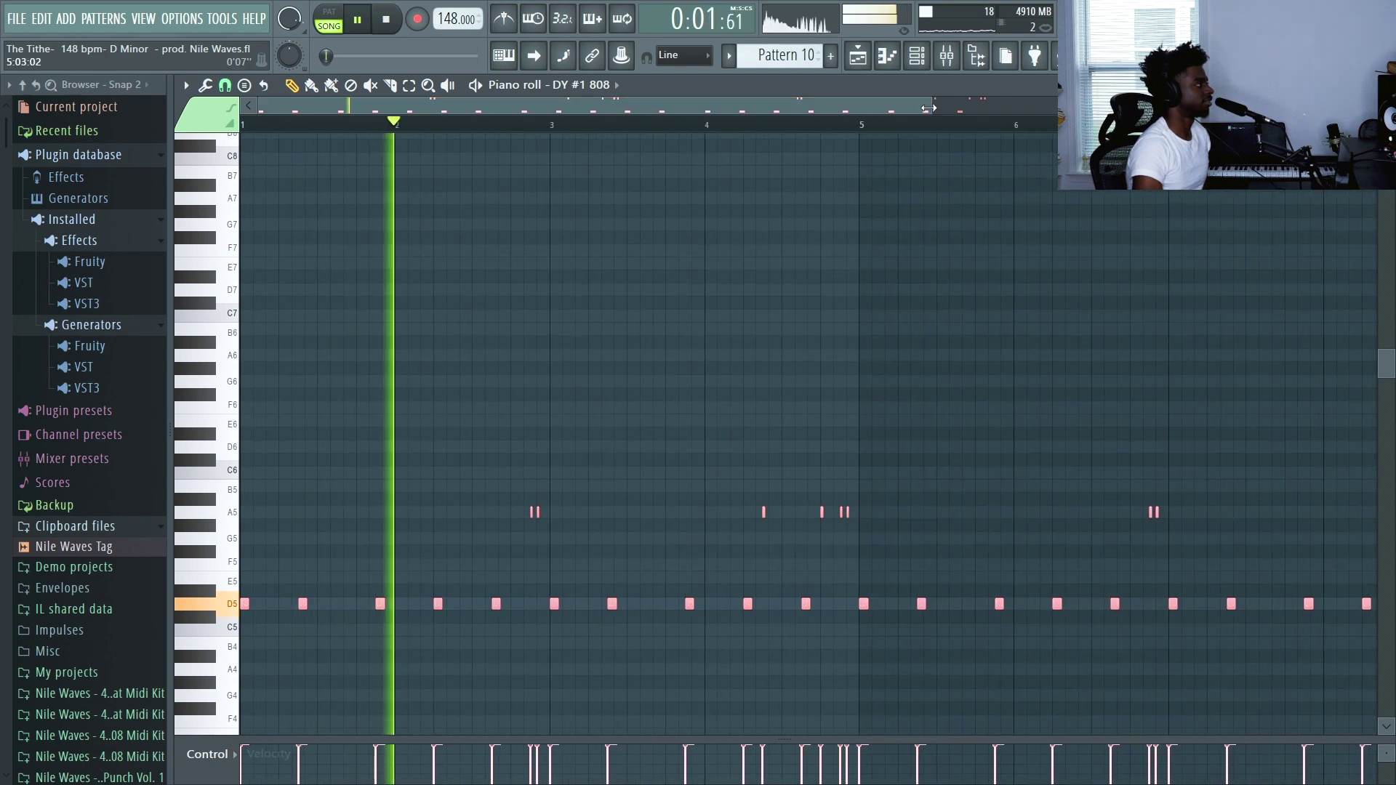
left_click_drag(933, 108, 832, 127)
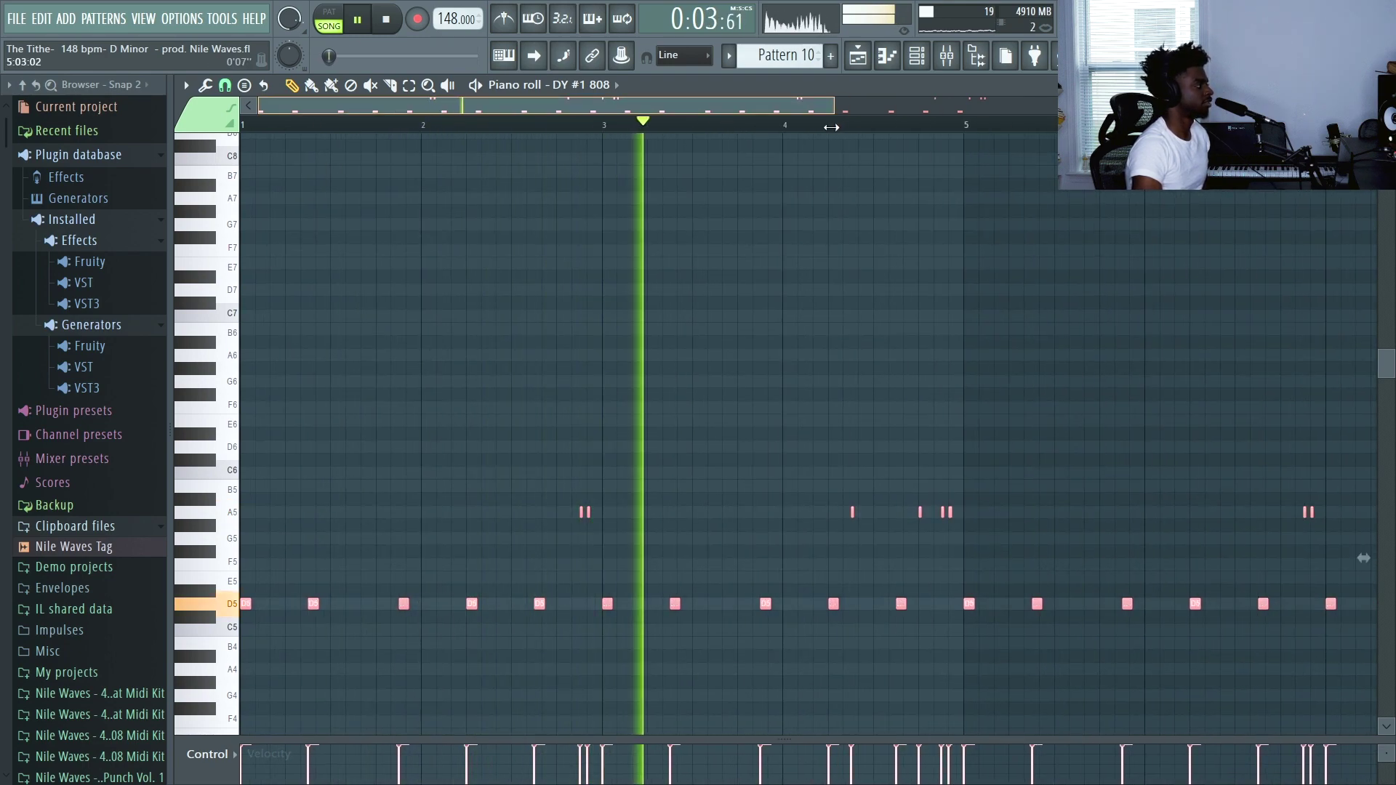
key("space")
left_click_drag(831, 127, 749, 127)
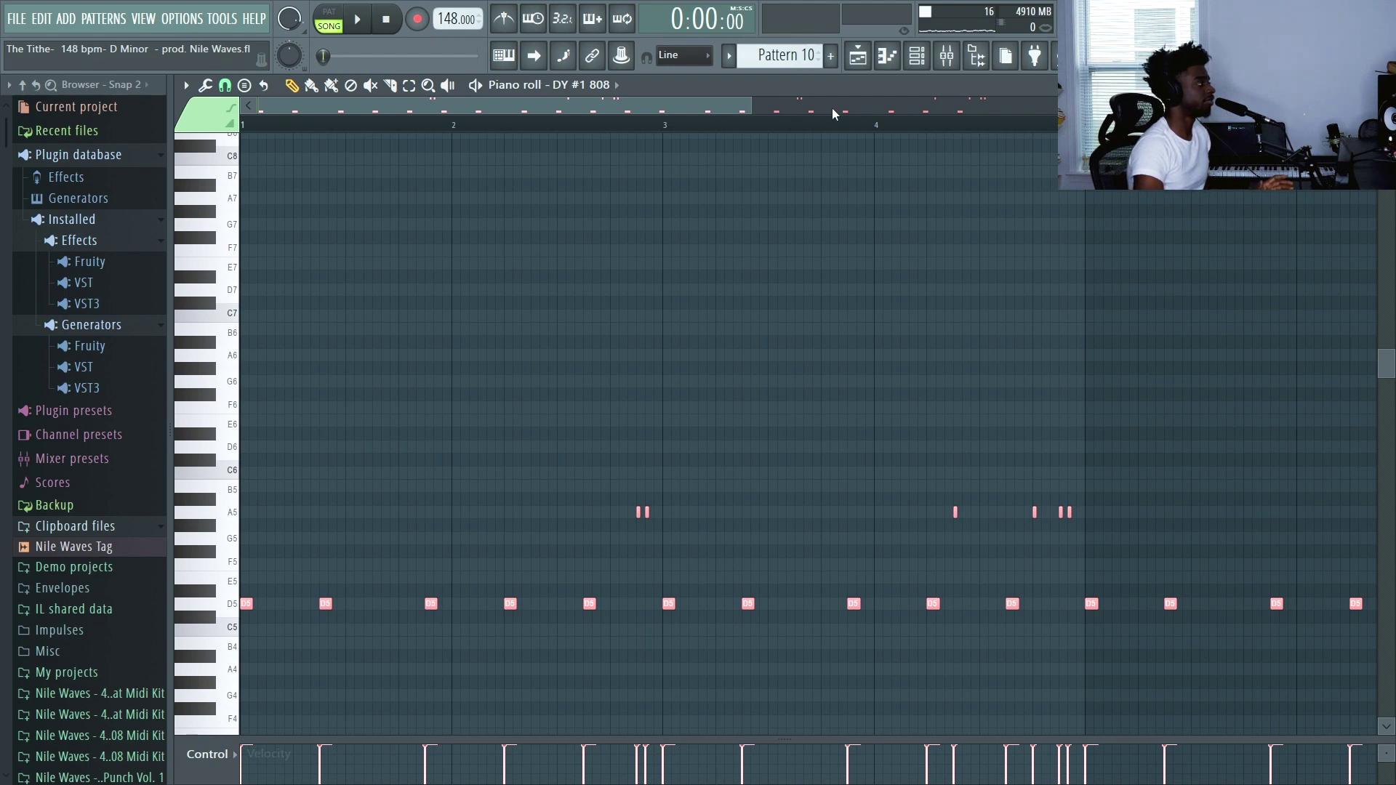
Audition the 808 notes raised to F5, then return them to D5.
left_click_drag(743, 113, 703, 112)
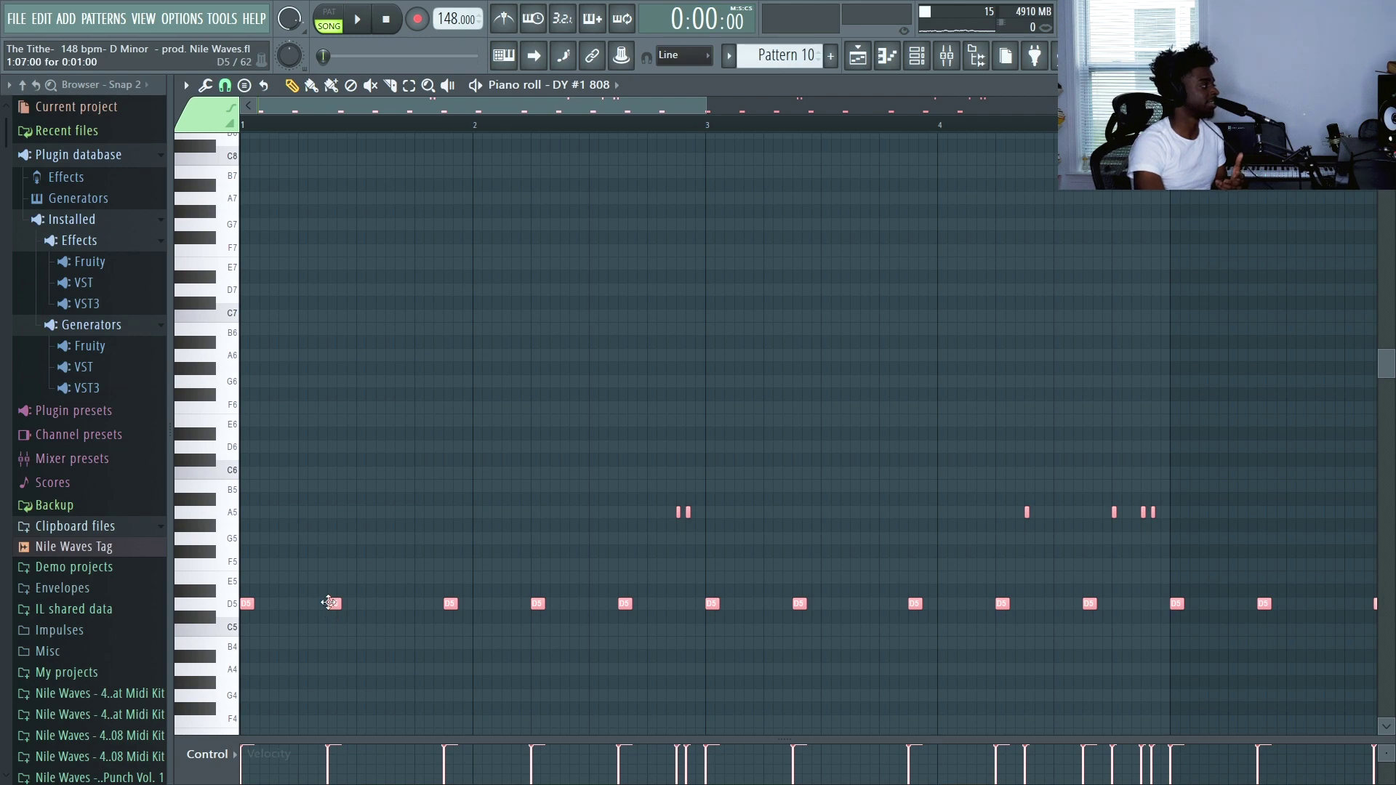
left_click_drag(332, 602, 331, 557)
key("space")
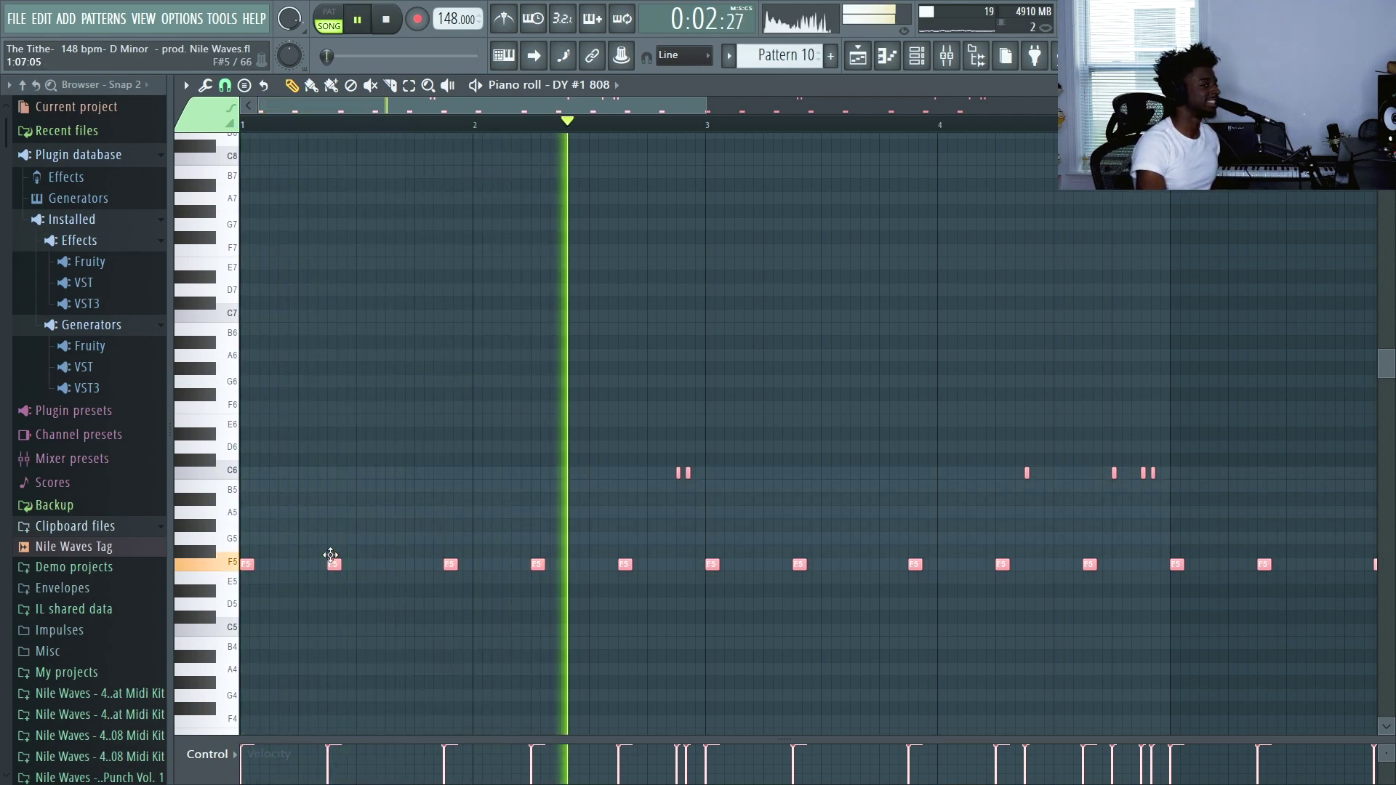
key("space")
left_click_drag(331, 556, 323, 598)
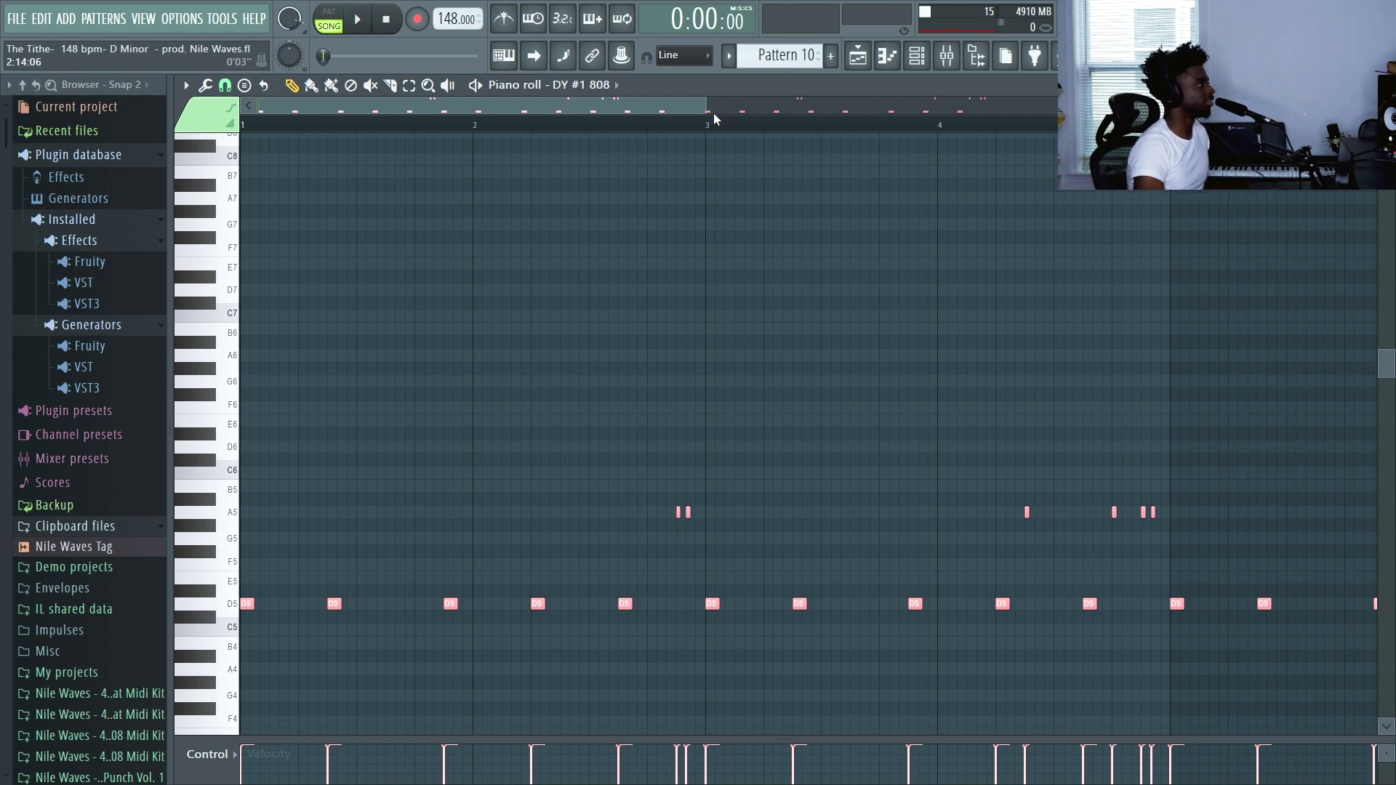
Zoom out, retry the notes at D#7 and D7, and settle them on D5.
left_click_drag(711, 110, 584, 187)
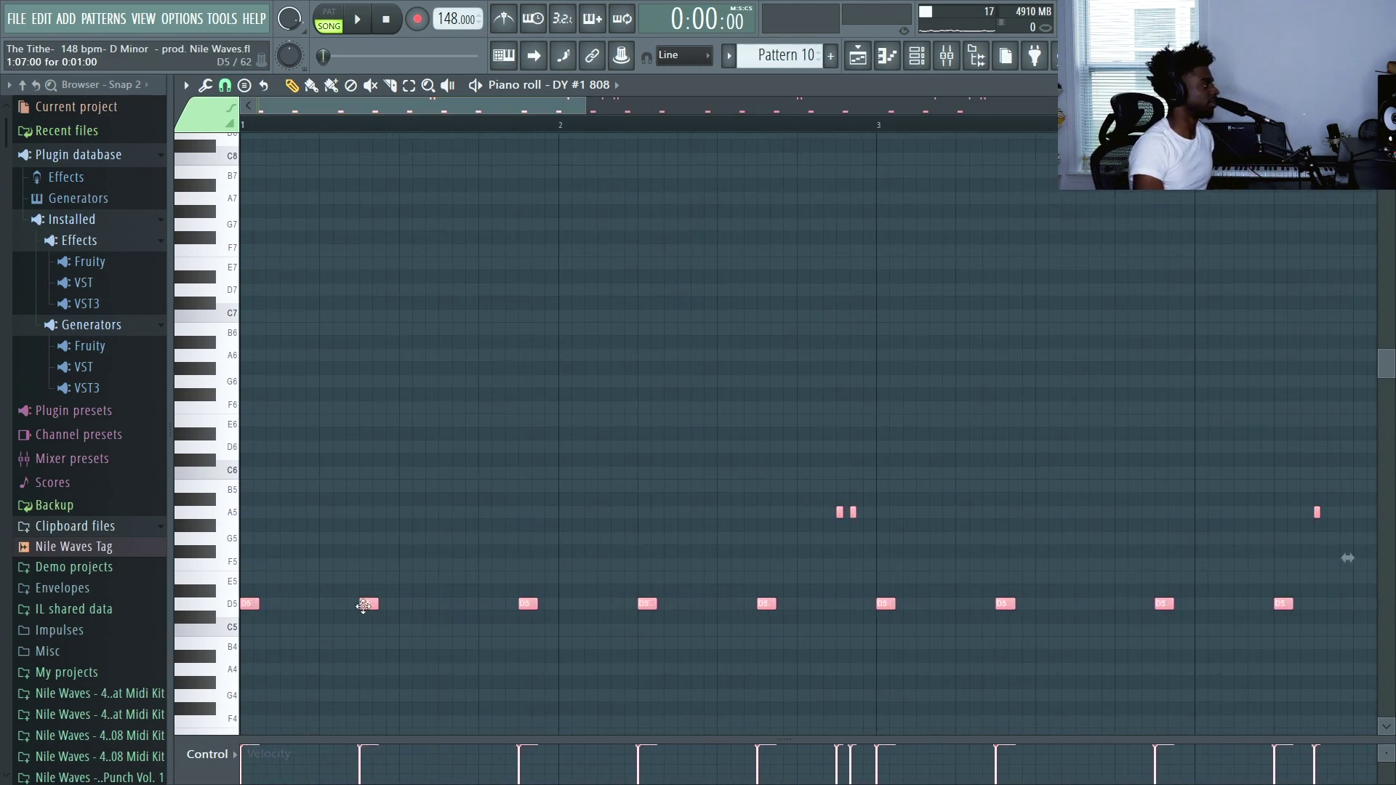
left_click_drag(364, 605, 285, 302)
key("space")
key("space")
key("space")
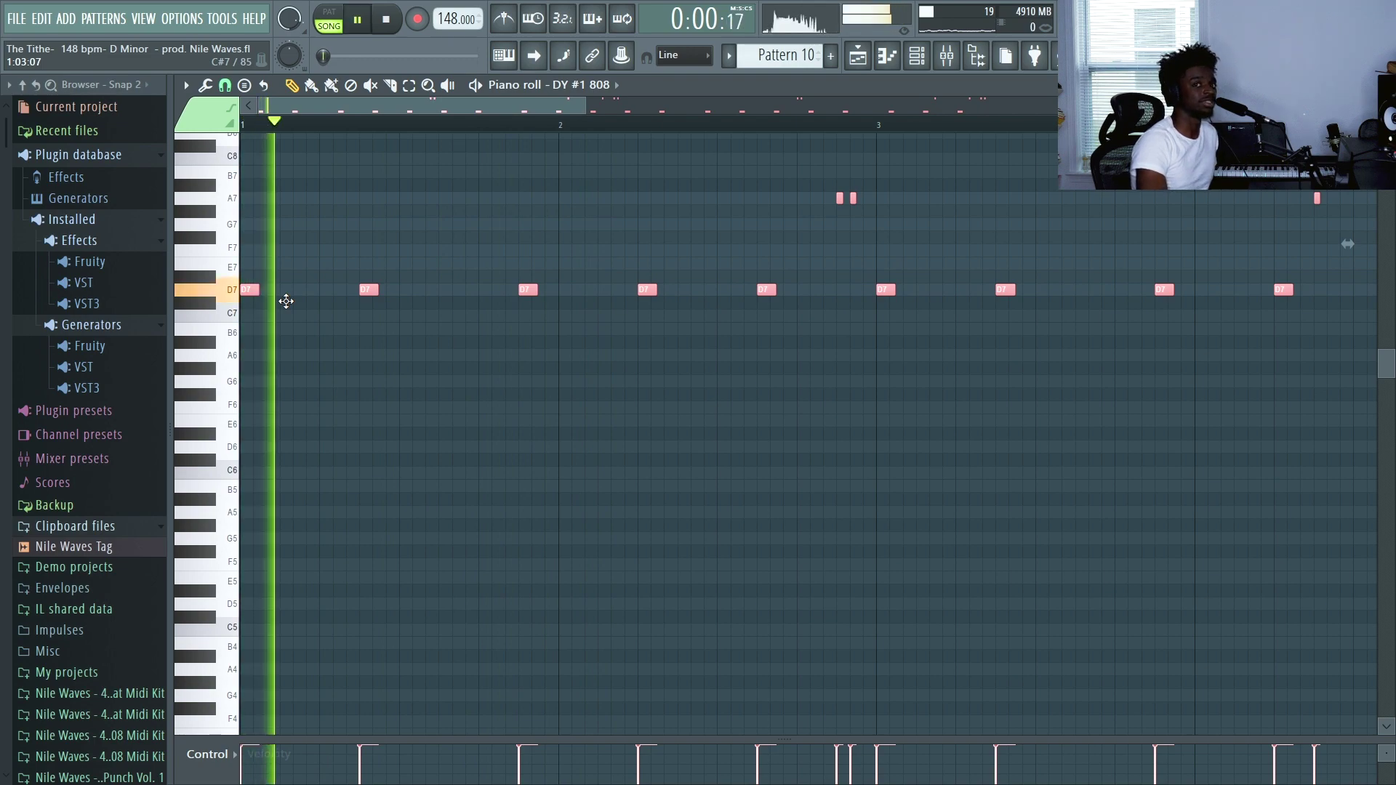
key("space")
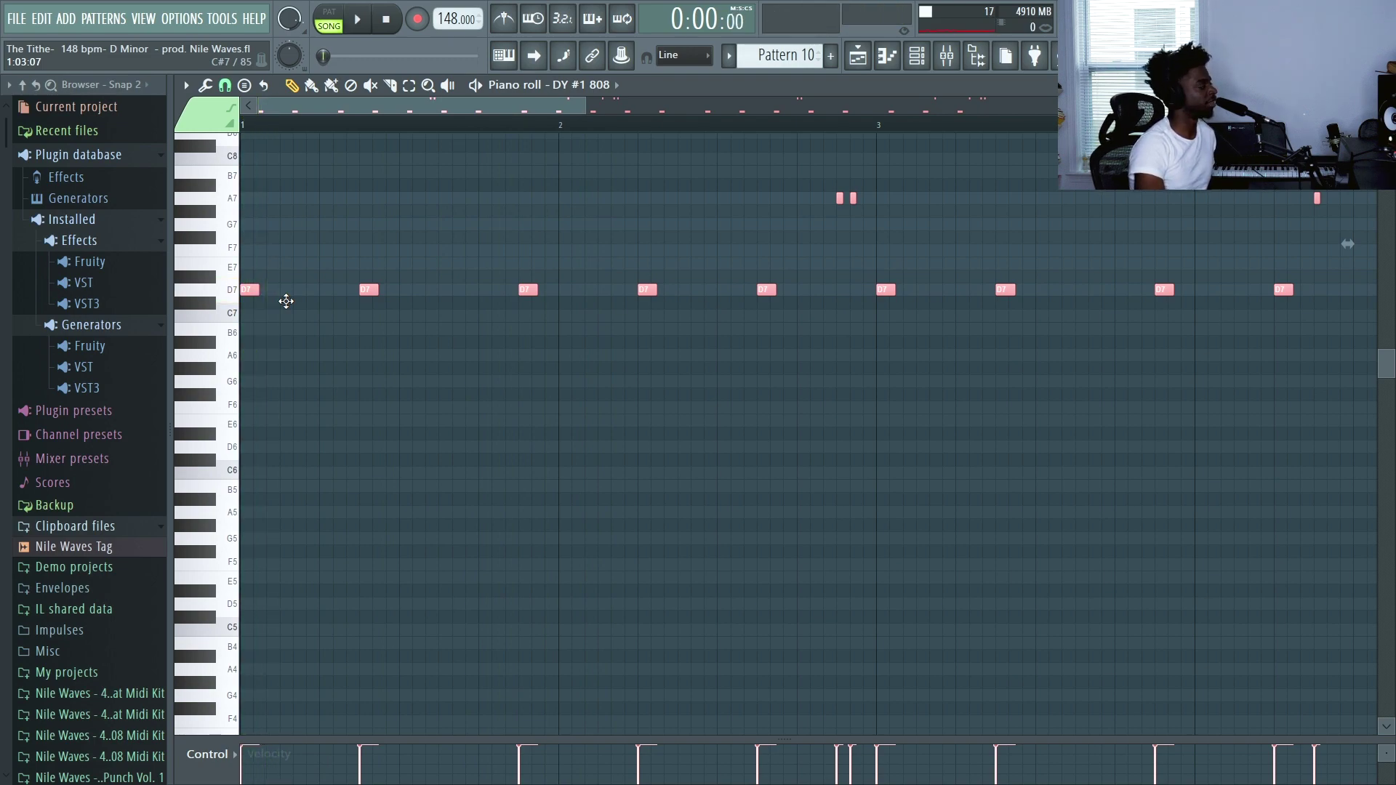
left_click_drag(286, 301, 285, 615)
key("space")
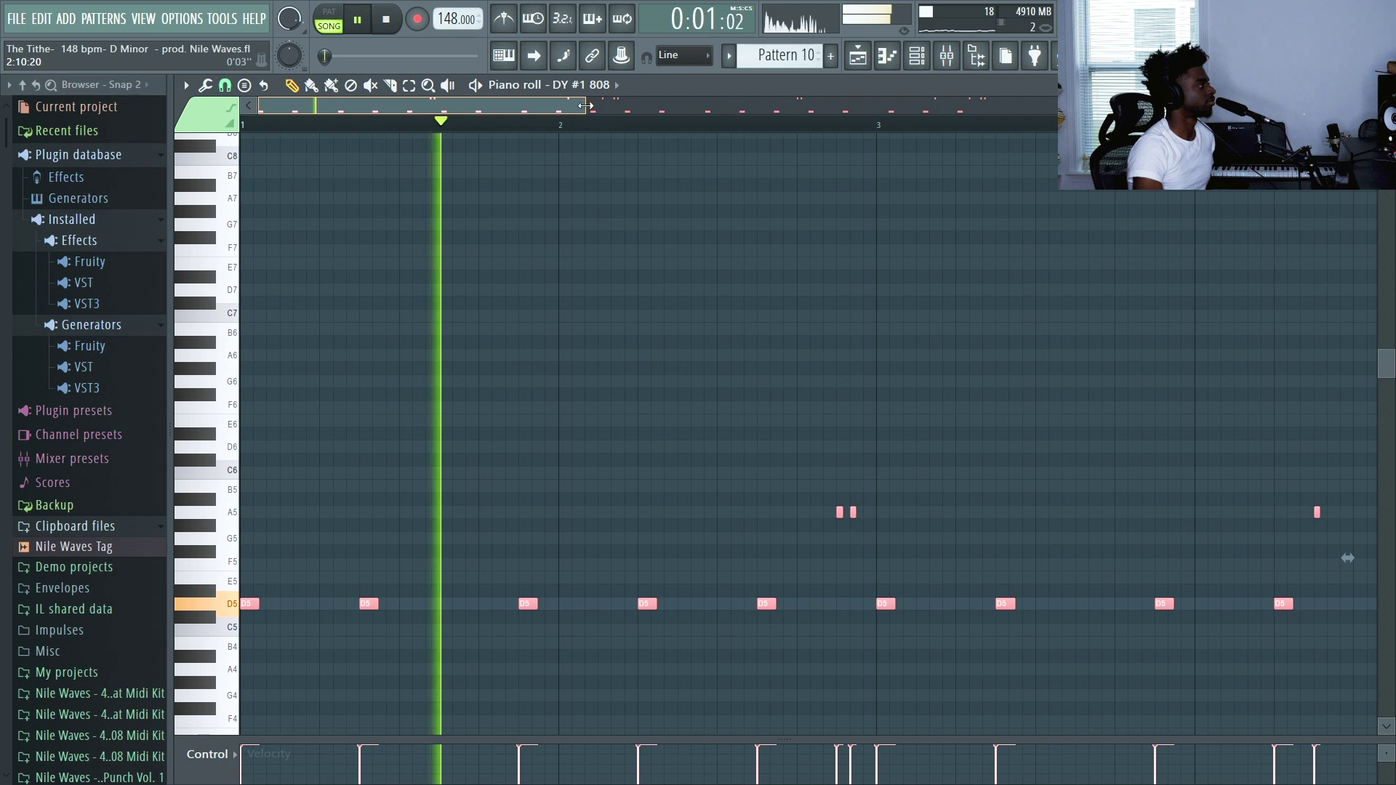
left_click_drag(584, 105, 842, 105)
key("space")
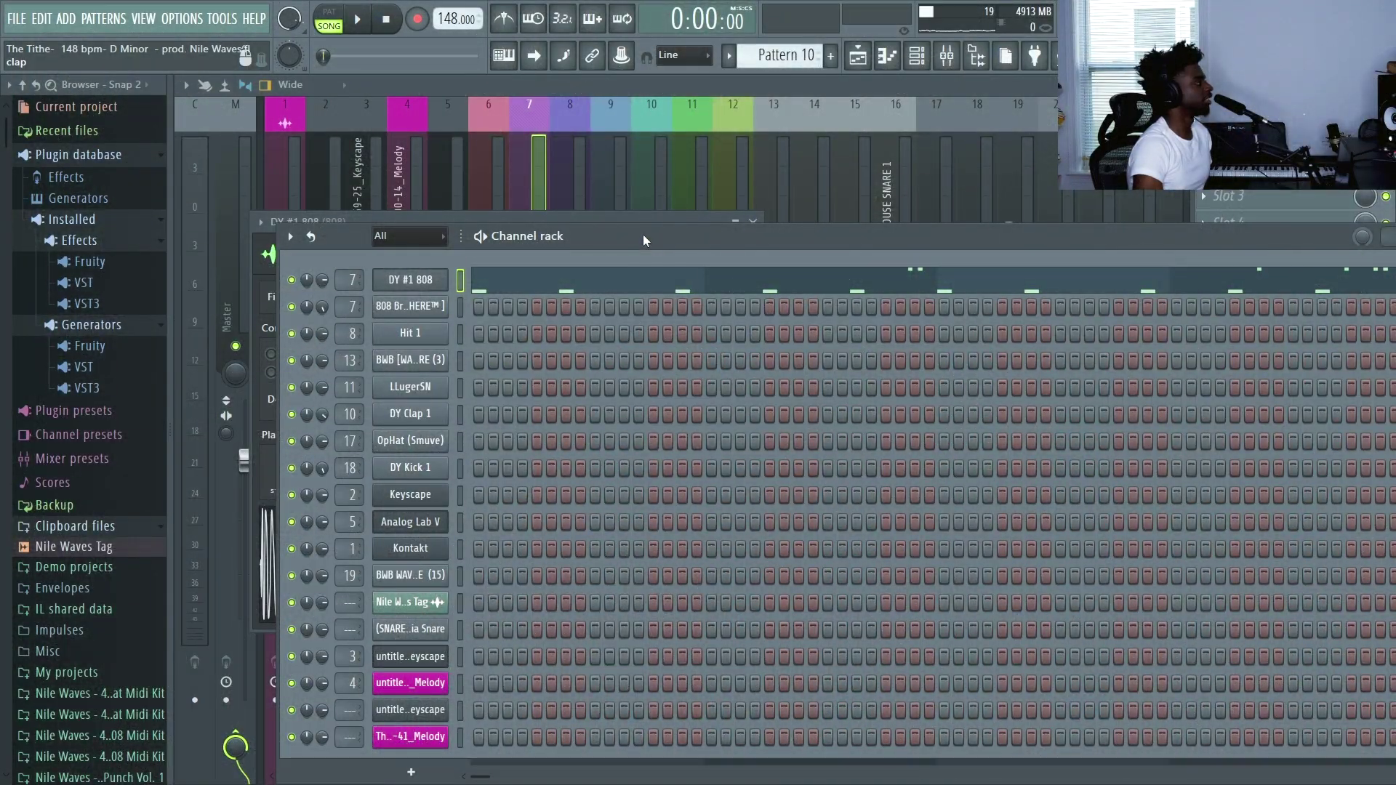
left_click_drag(643, 234, 563, 167)
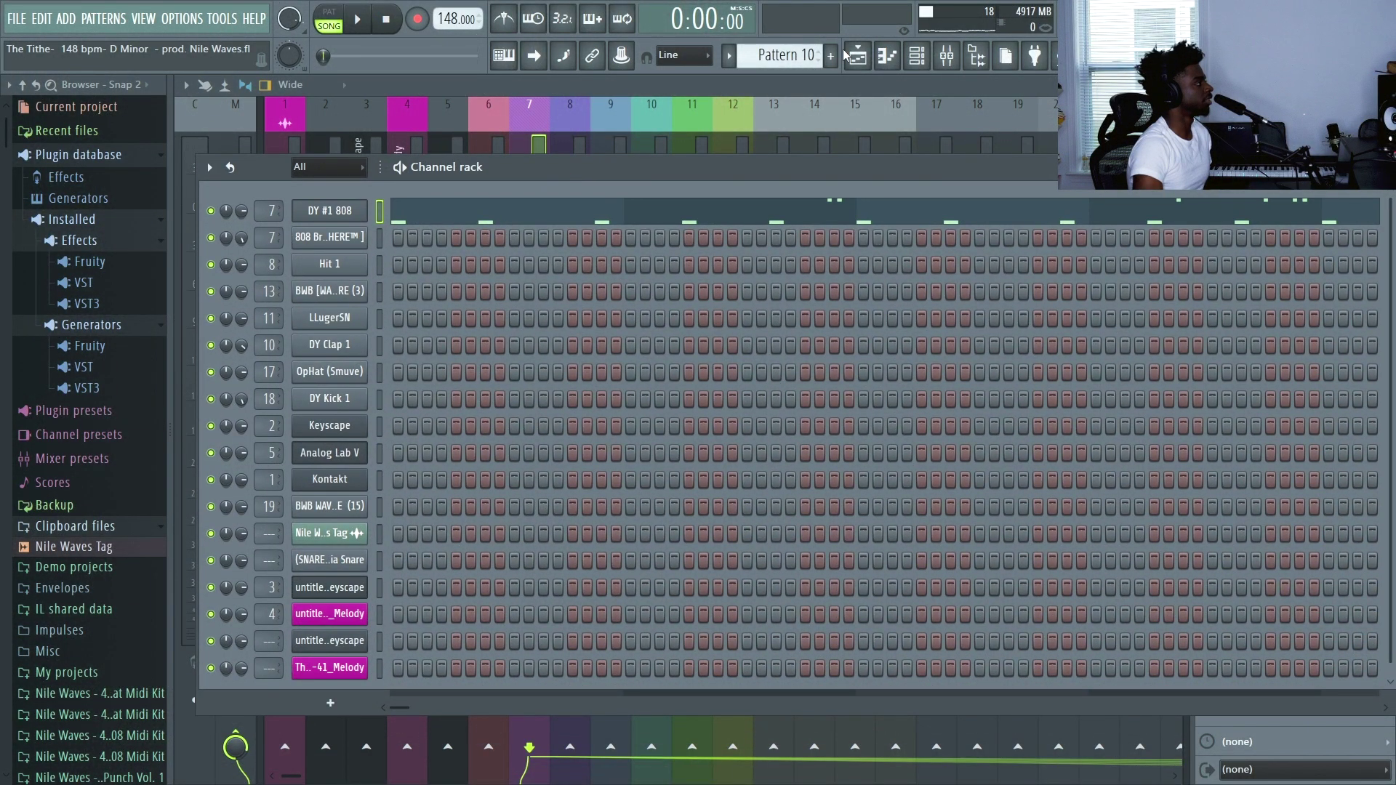
Enable Cut itself on the DY #1 808 channel in the Channel rack.
left_click(856, 56)
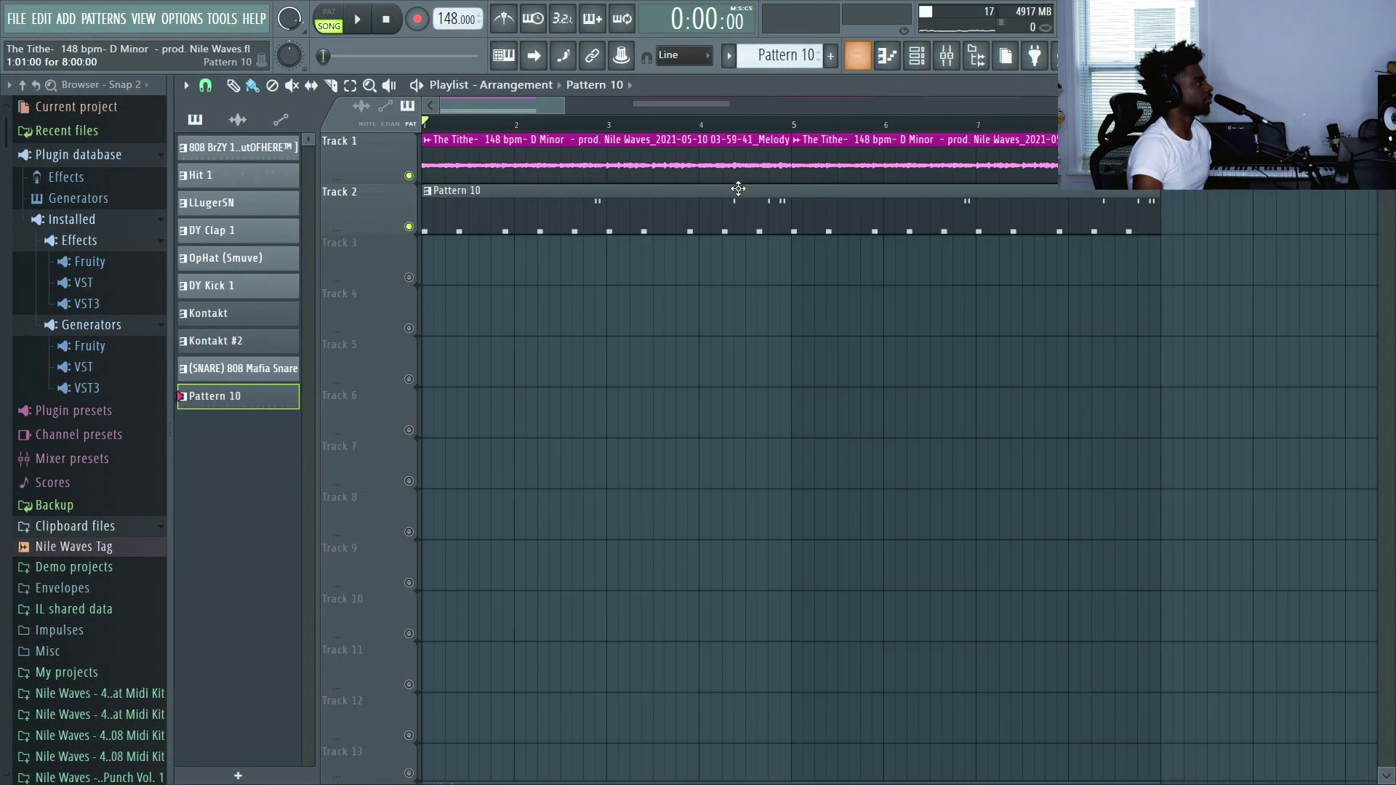
left_click(929, 67)
left_click_drag(519, 170, 498, 271)
right_click(308, 311)
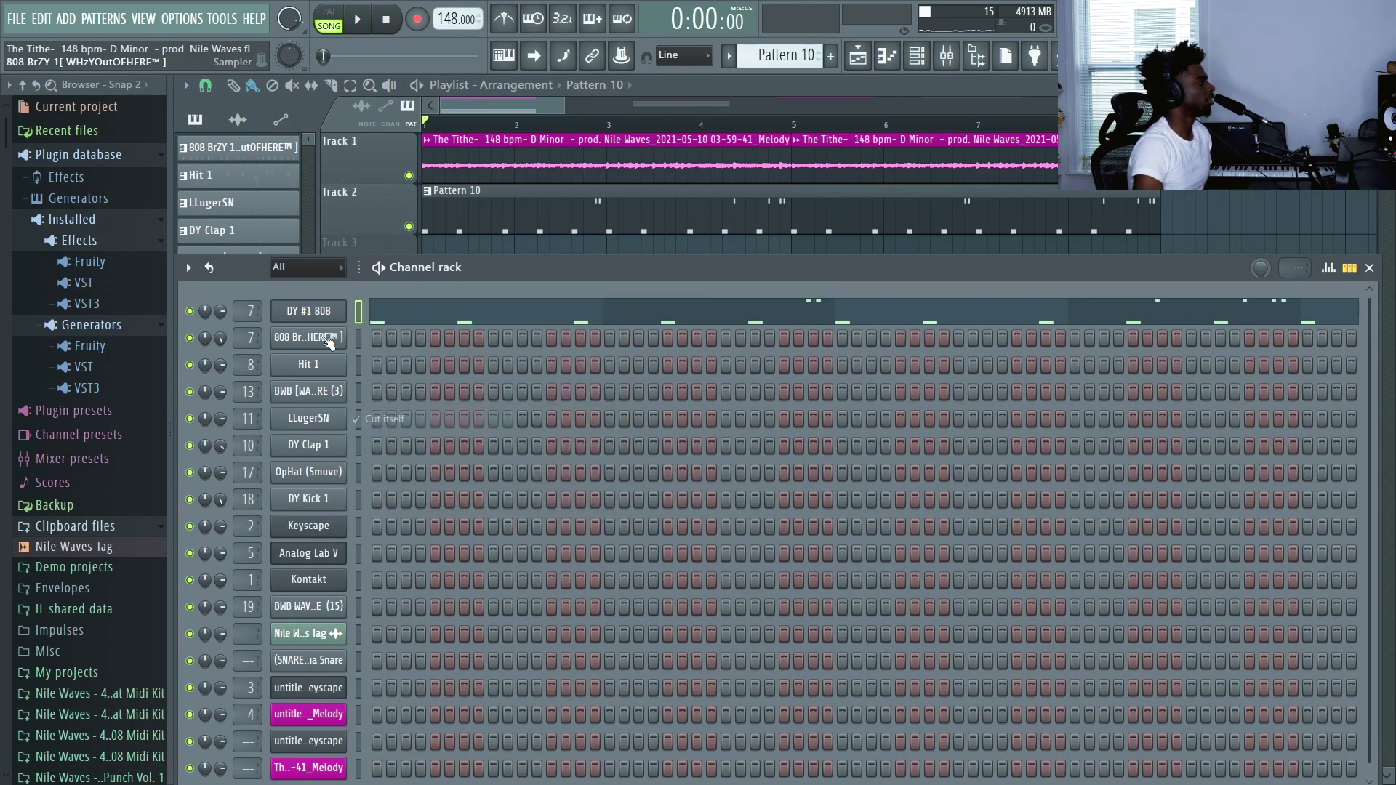
left_click(391, 421)
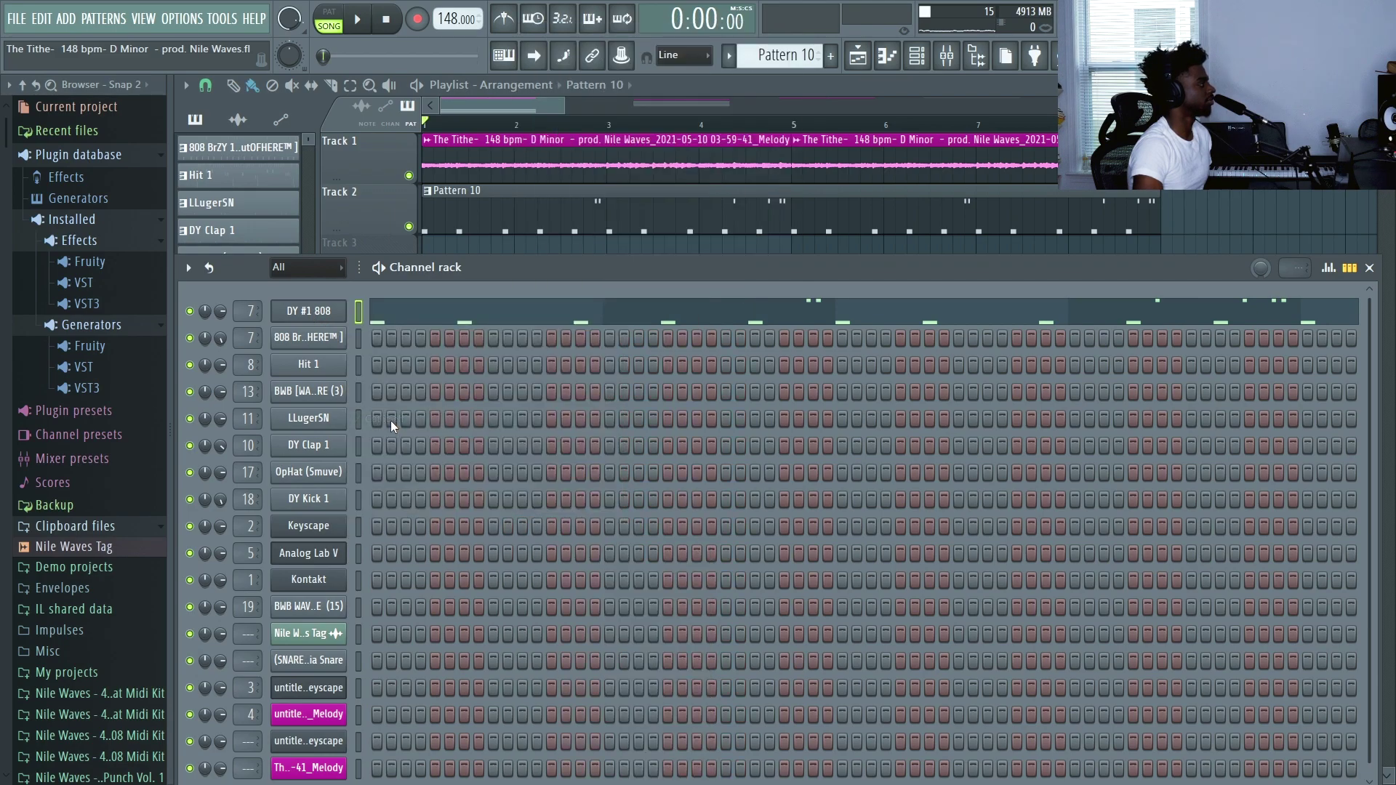
Open and close the DY #1 808 sampler settings, then bring up the Mixer.
left_click(330, 311)
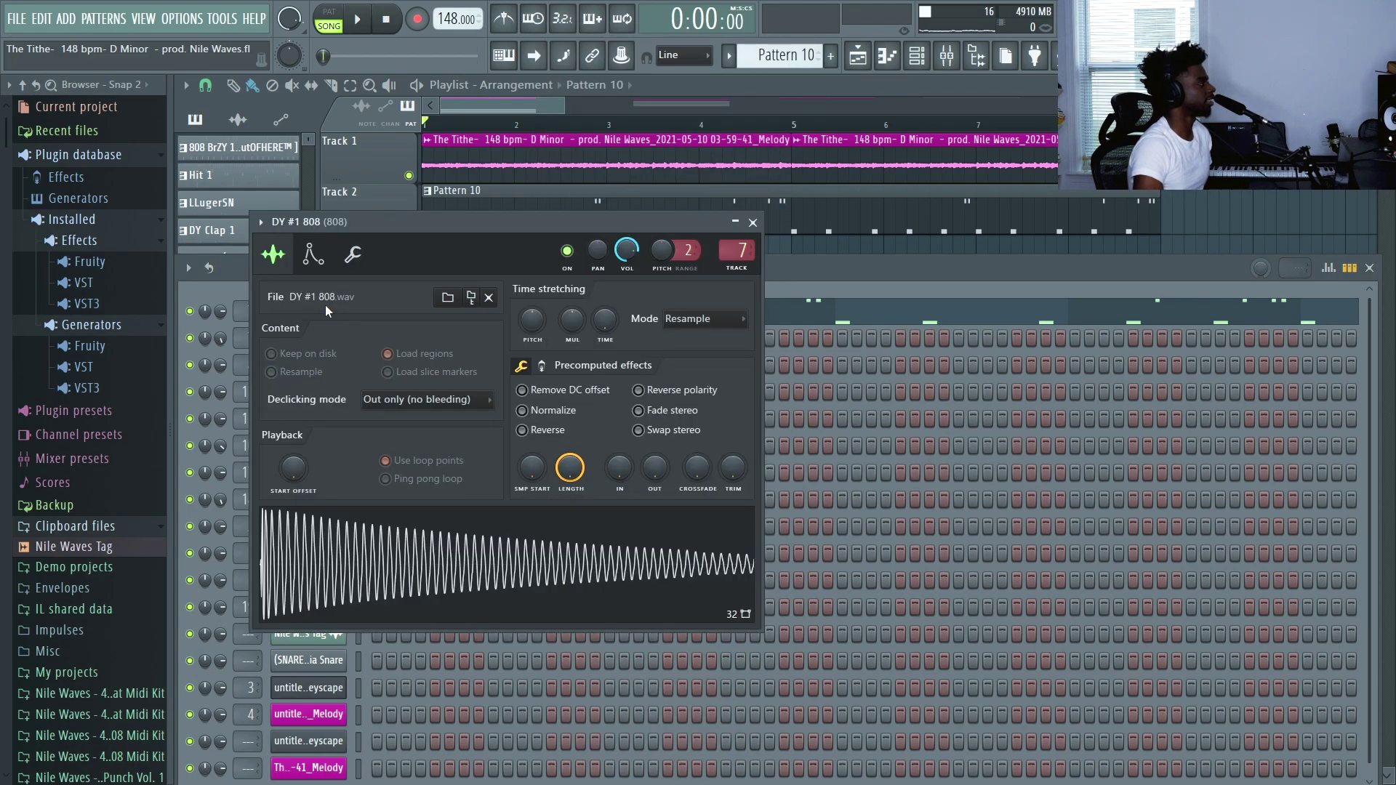
key("Escape")
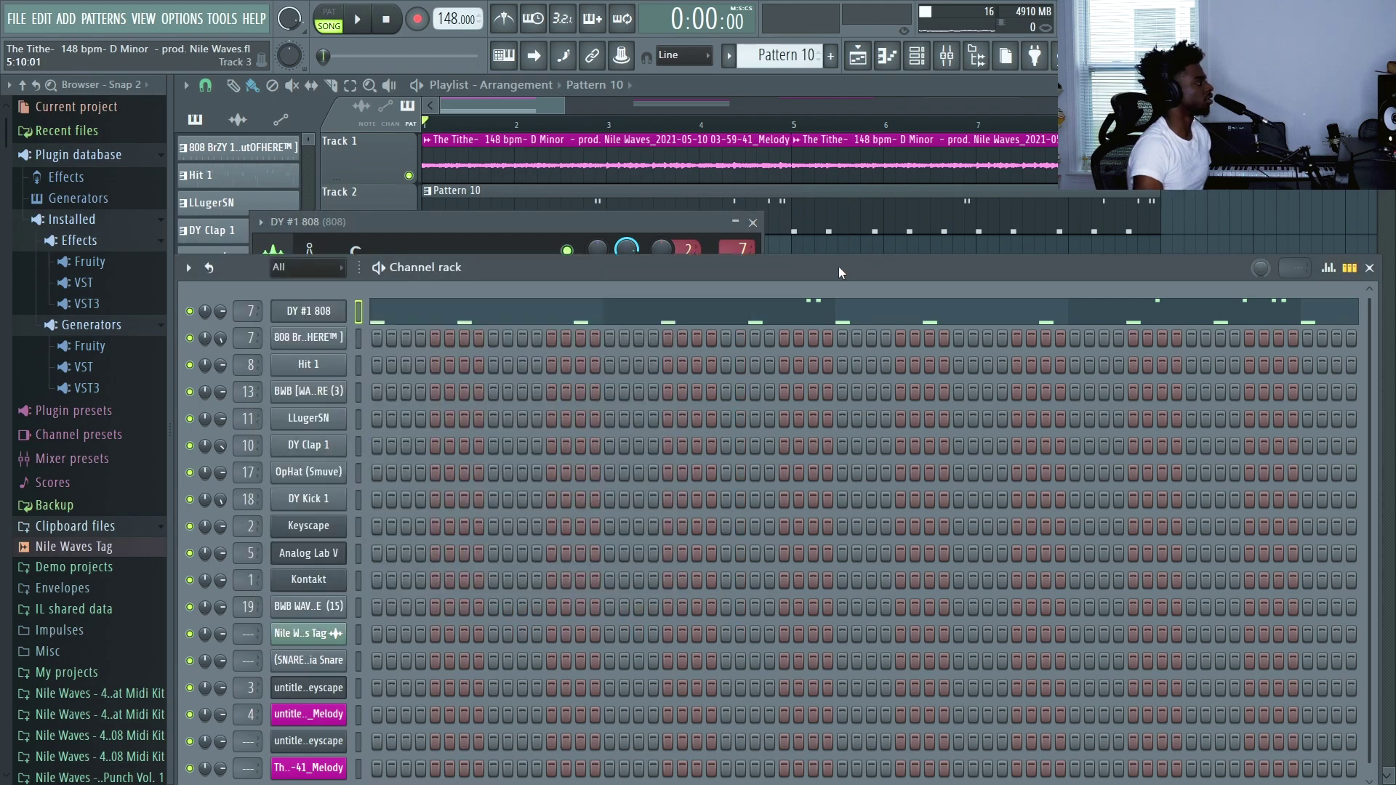
left_click(946, 55)
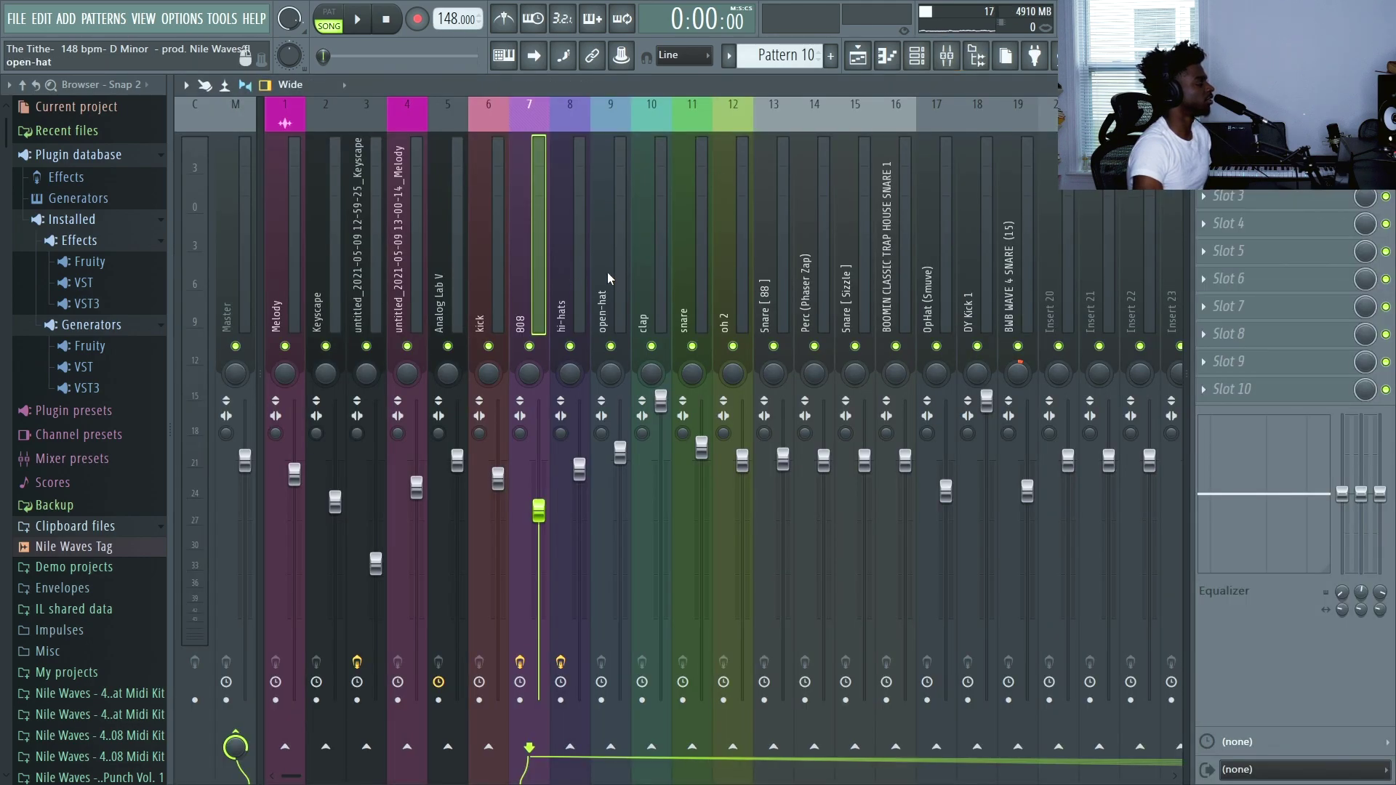
Set a routing option on the 808 mixer track and open its Parametric EQ 2.
right_click(552, 282)
left_click(800, 275)
left_click(1236, 140)
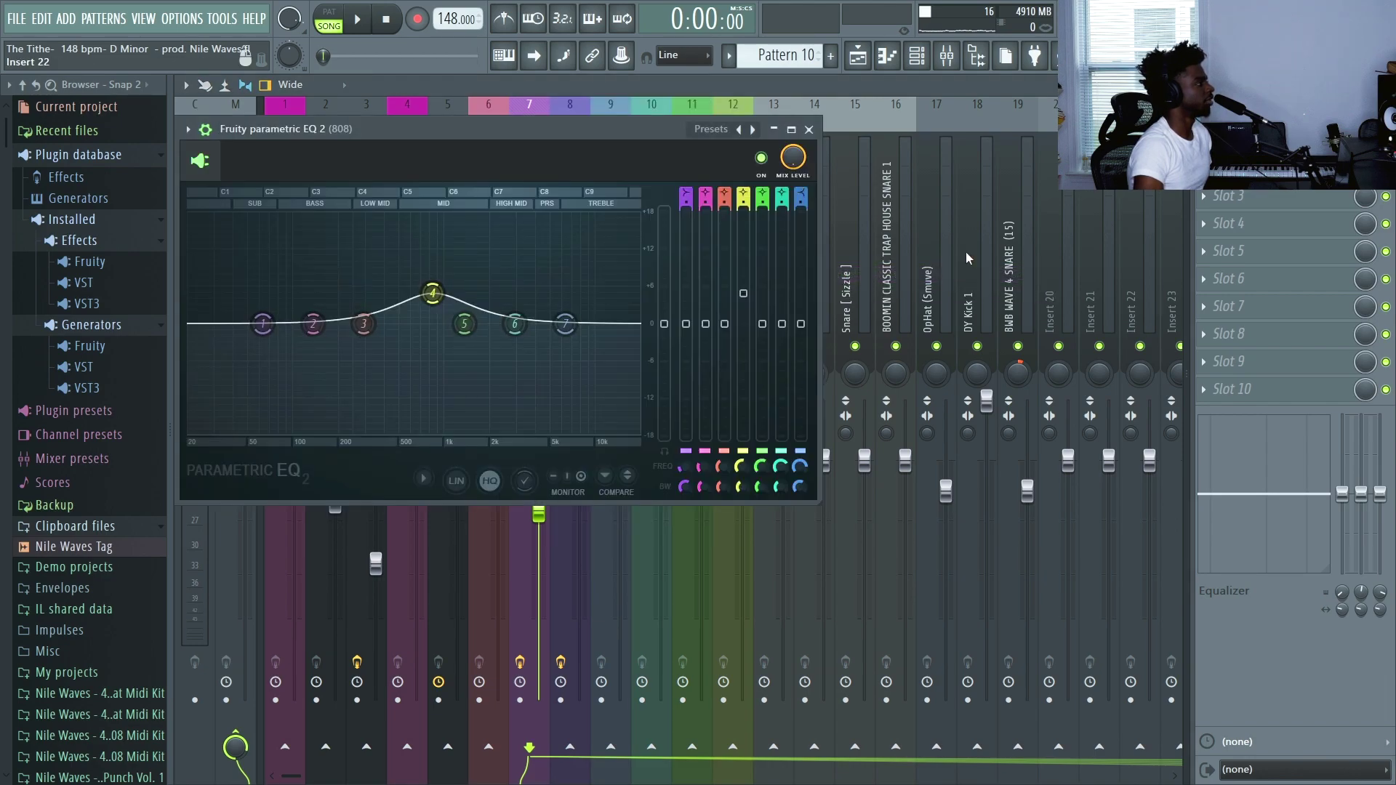
Raise the 808 insert fader from -4.9 dB to about 3.0 dB while auditioning.
left_click(858, 55)
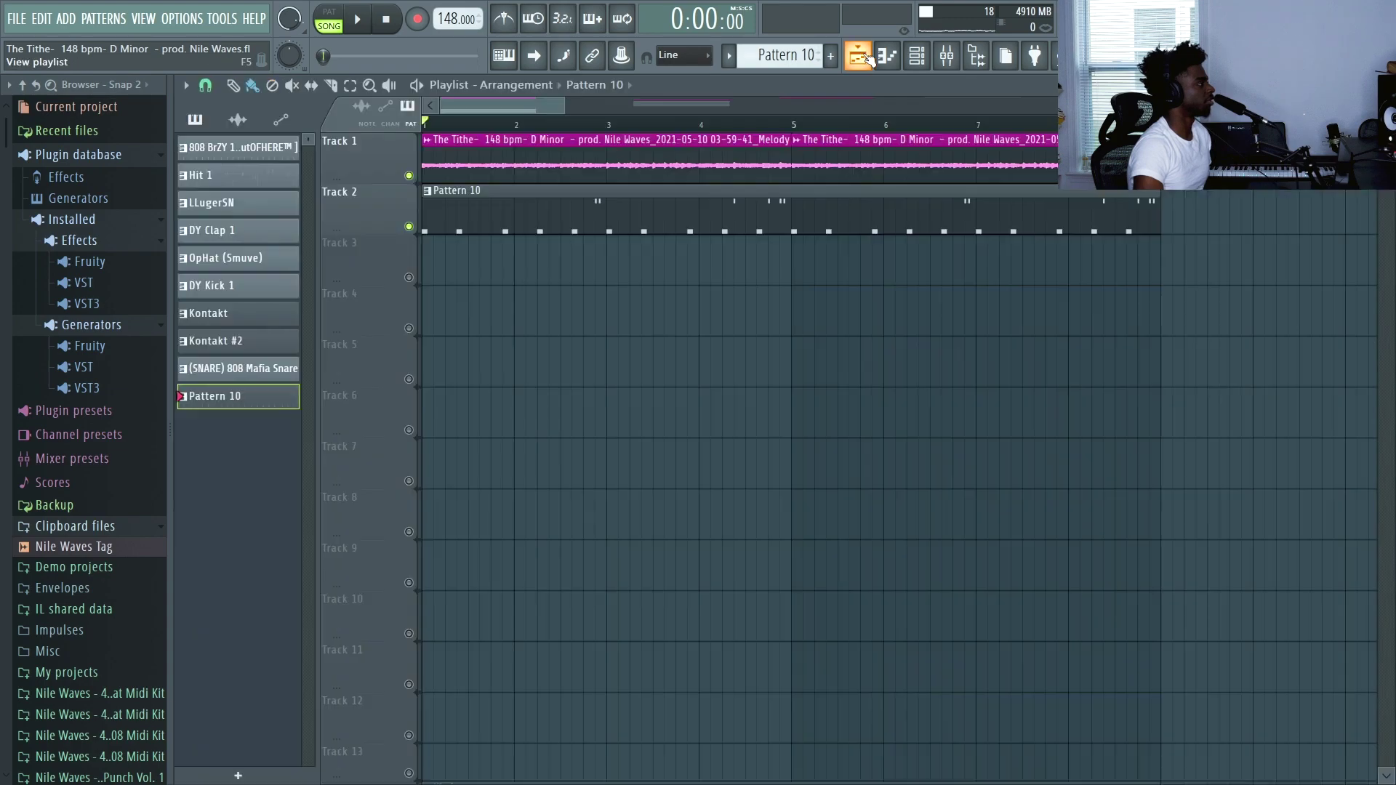
left_click(947, 55)
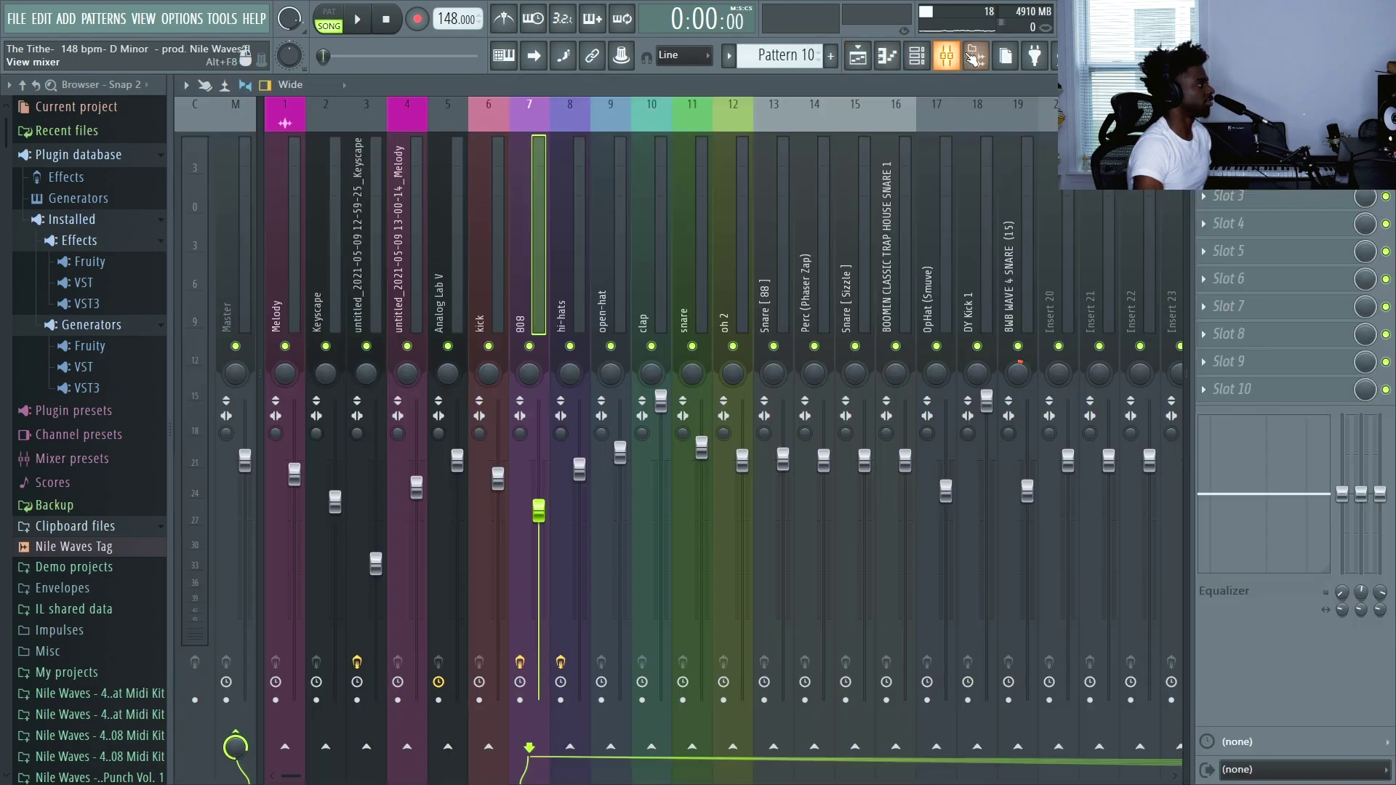
key("space")
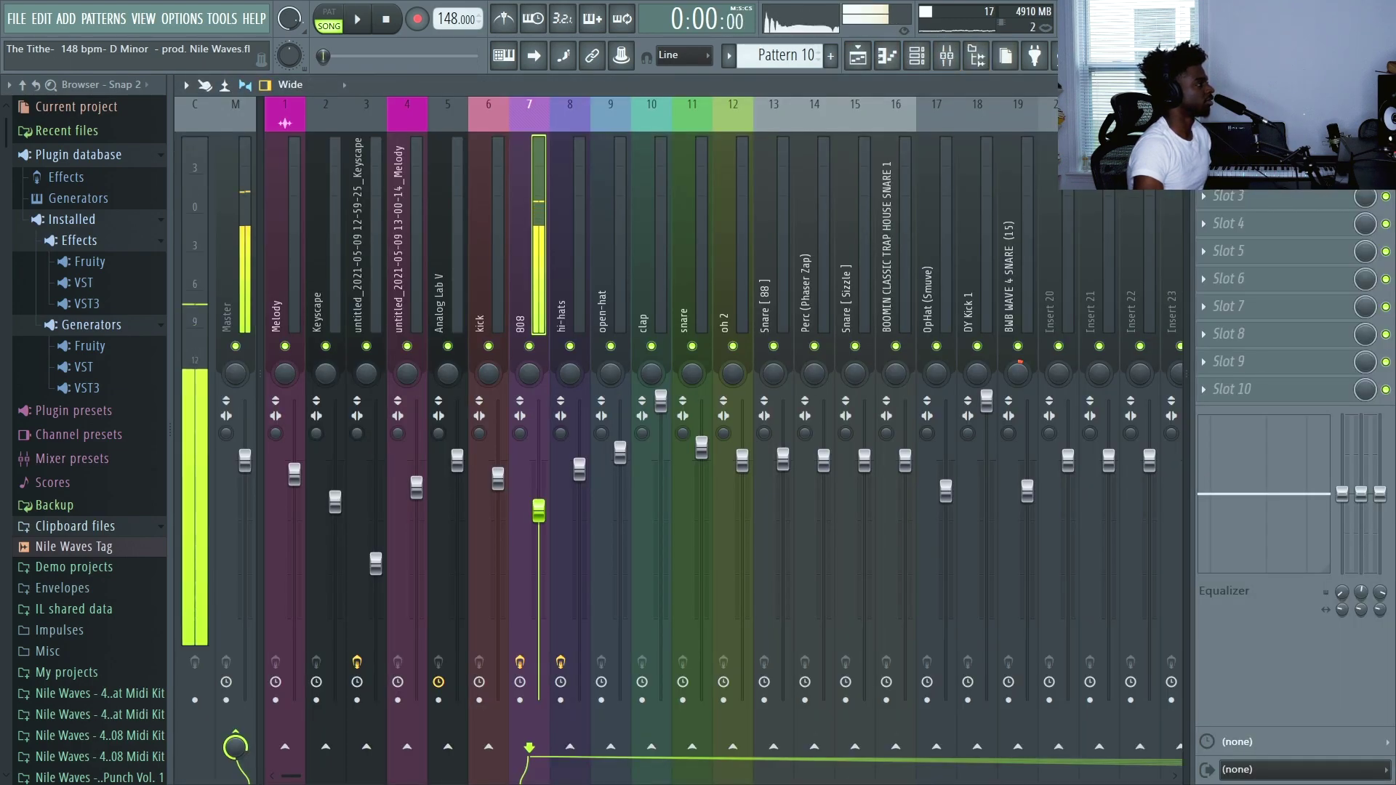
key("space")
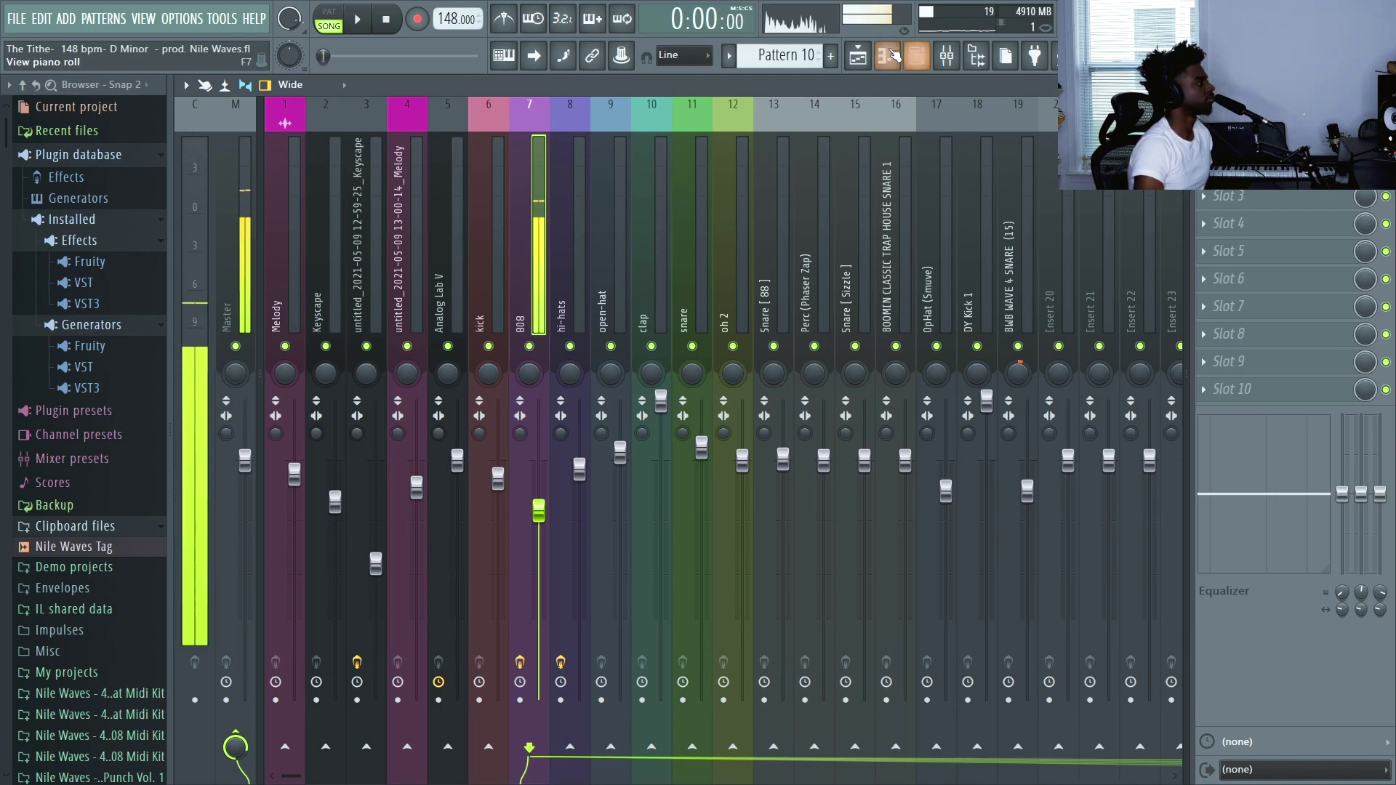
left_click_drag(540, 512, 539, 429)
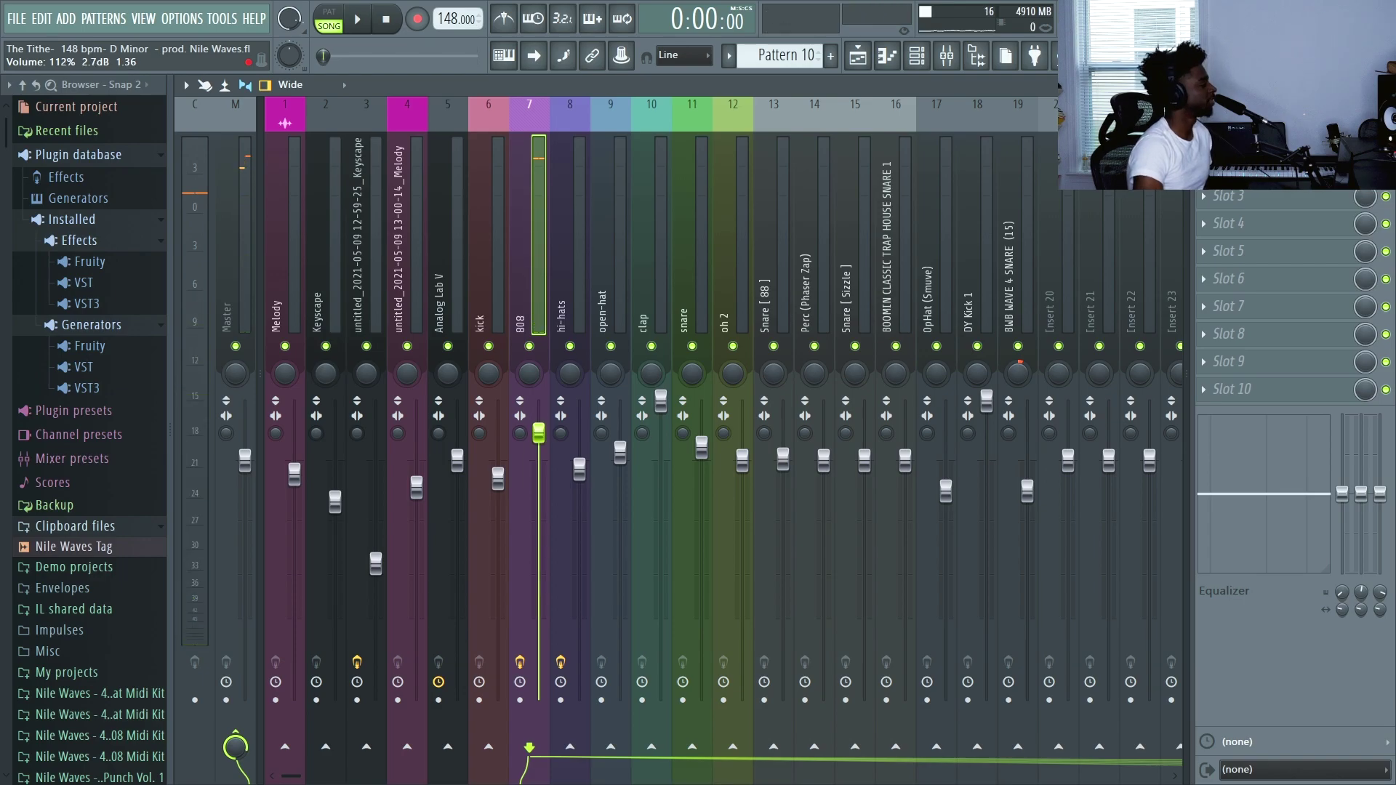
Open the DY #1 808 sampler settings from the channel rack.
left_click(946, 57)
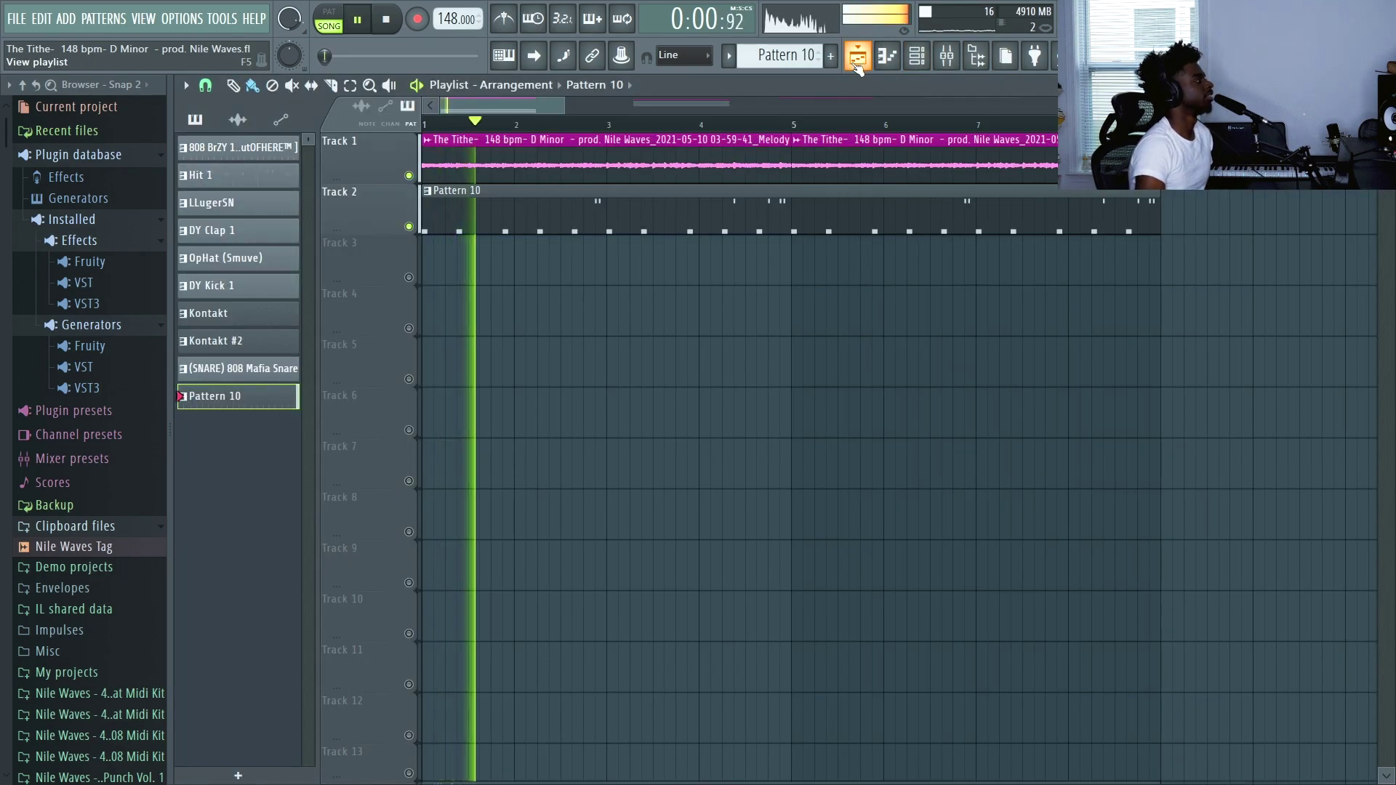
left_click(945, 57)
left_click(306, 311)
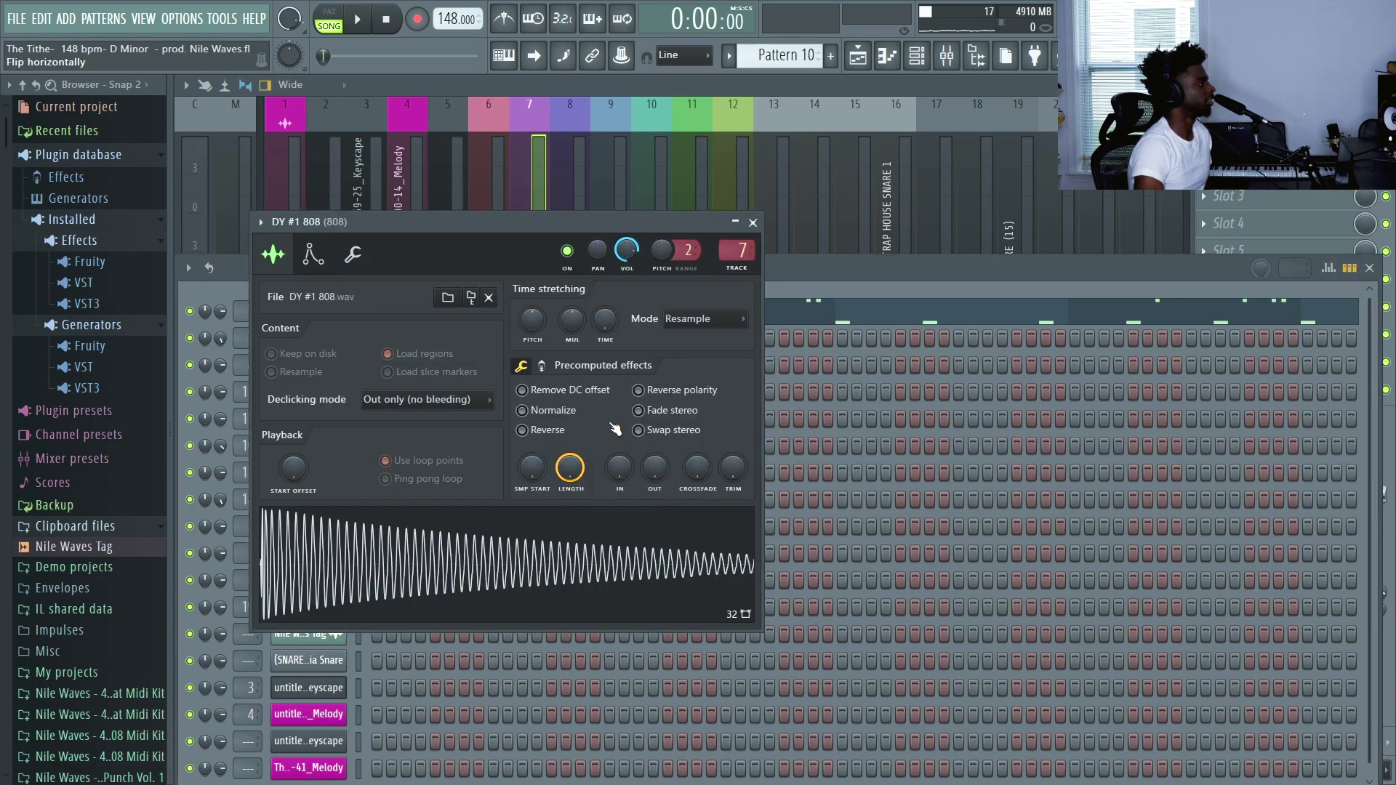
Set the DY #1 808's precomputed EQ to about 70% and audition it.
left_click(542, 366)
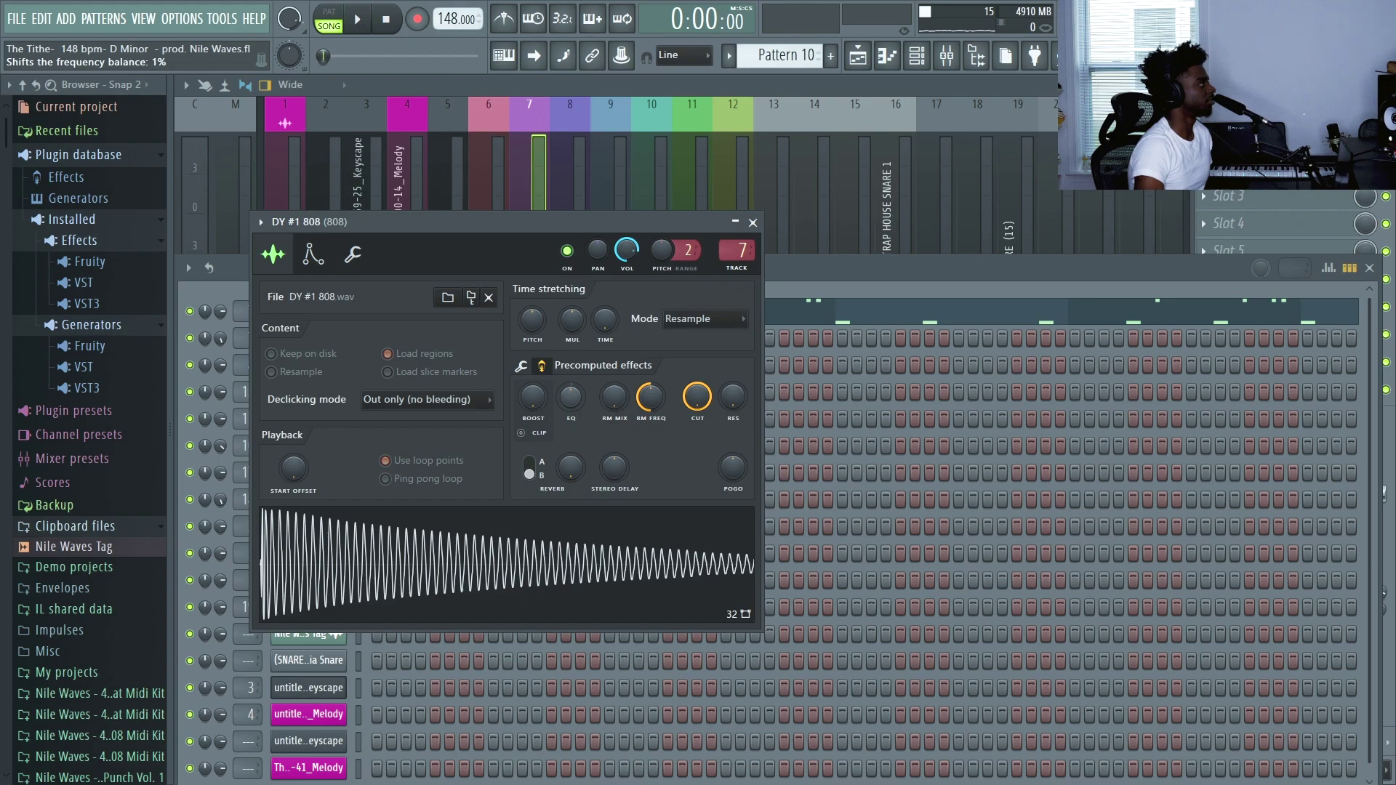
left_click_drag(571, 397, 570, 367)
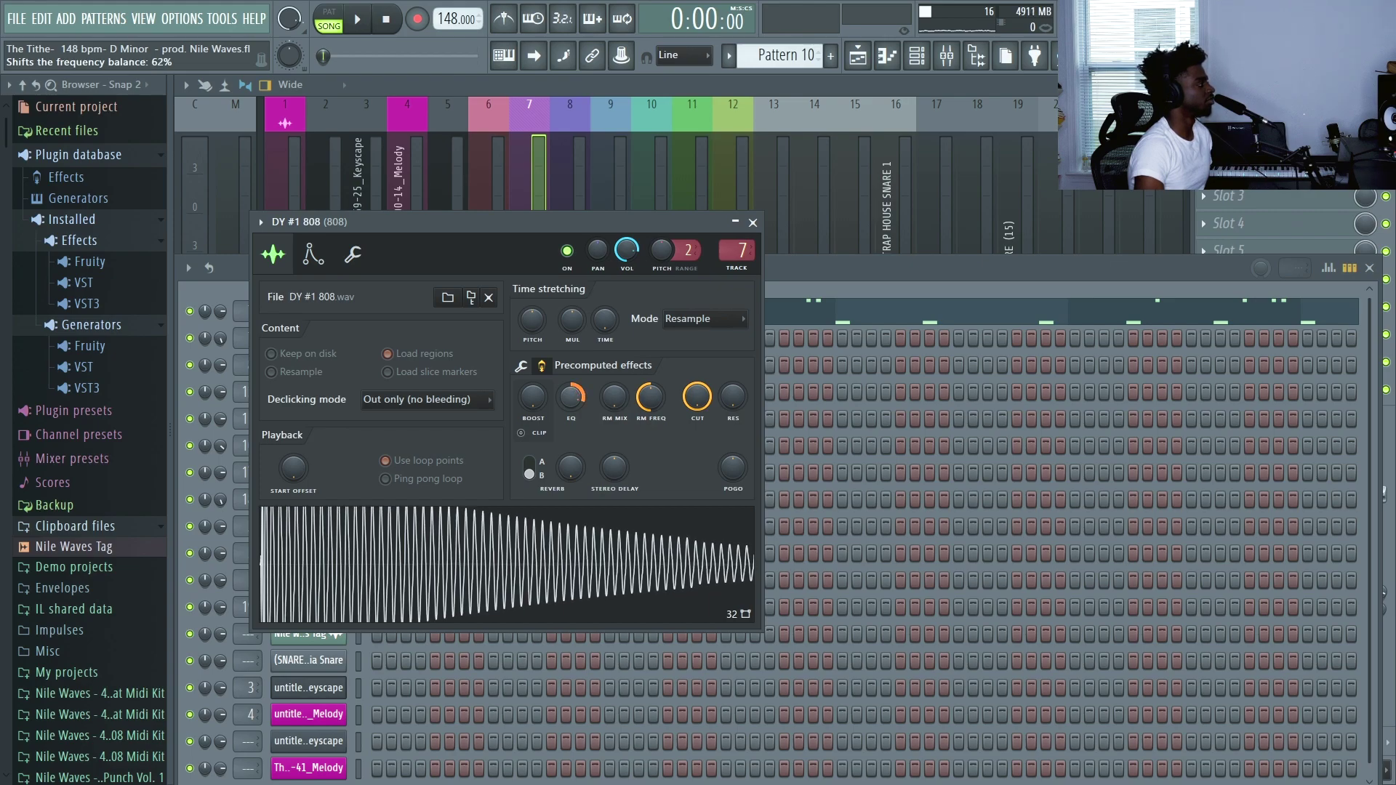
key("space")
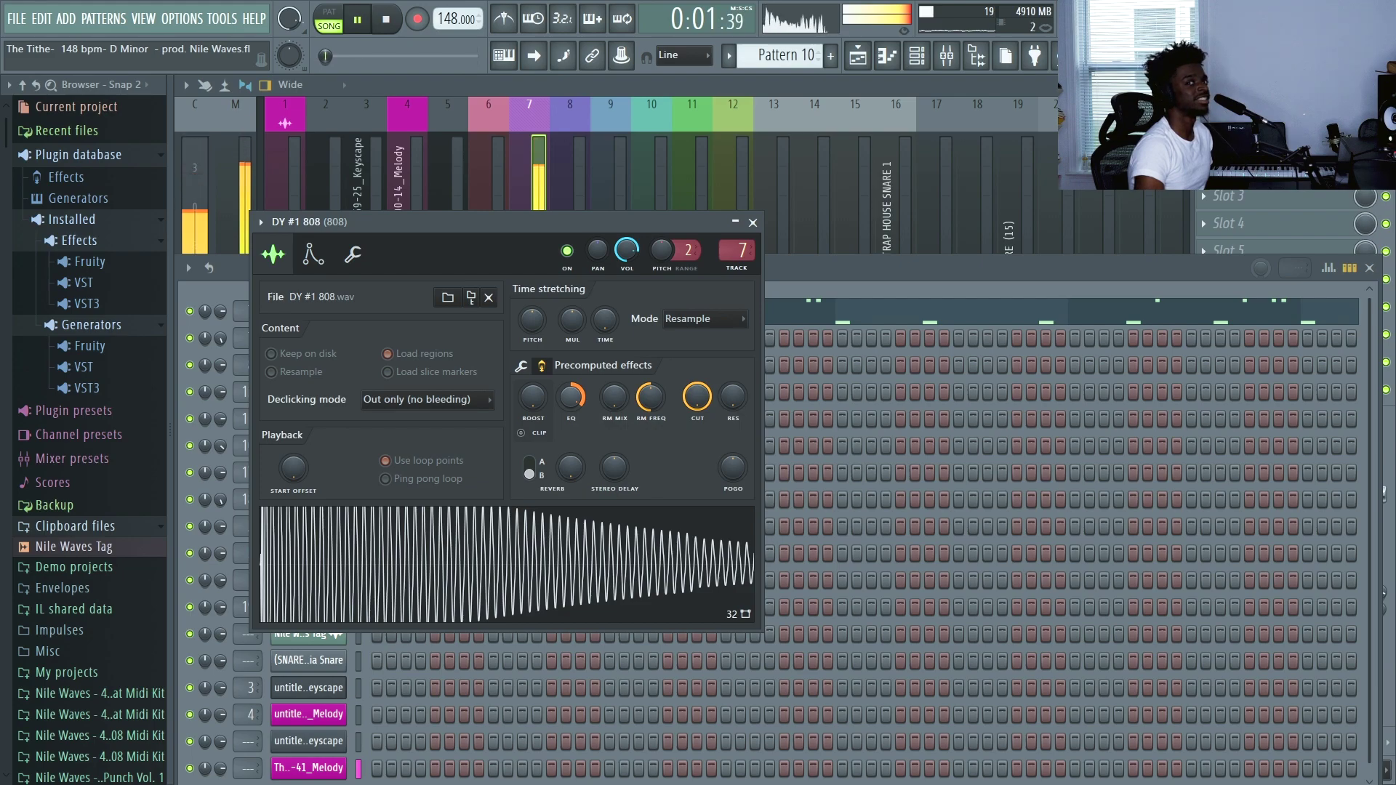
key("space")
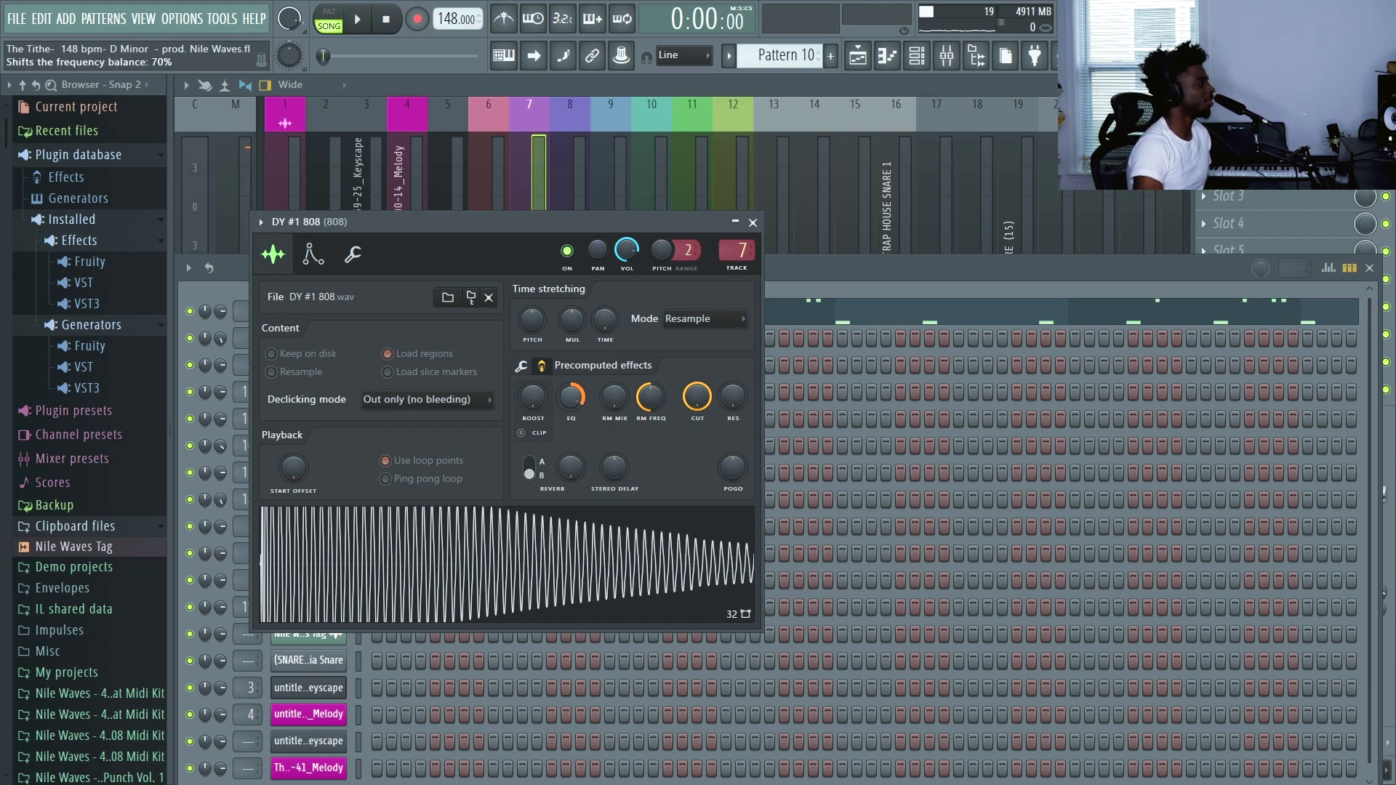
Set the DY #1 808's quick fade out to about 52% to shorten its tail.
left_click(522, 367)
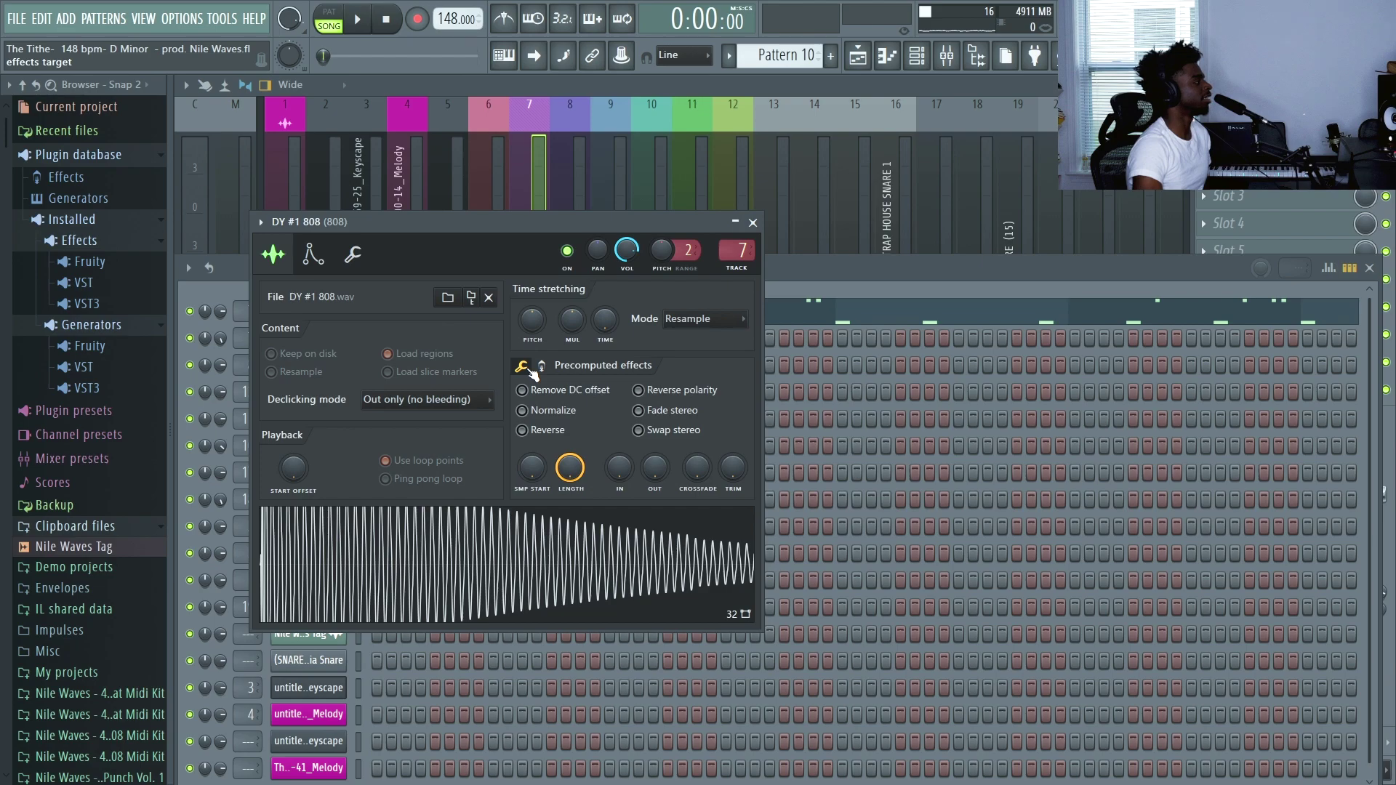
left_click_drag(655, 469, 654, 440)
key("space")
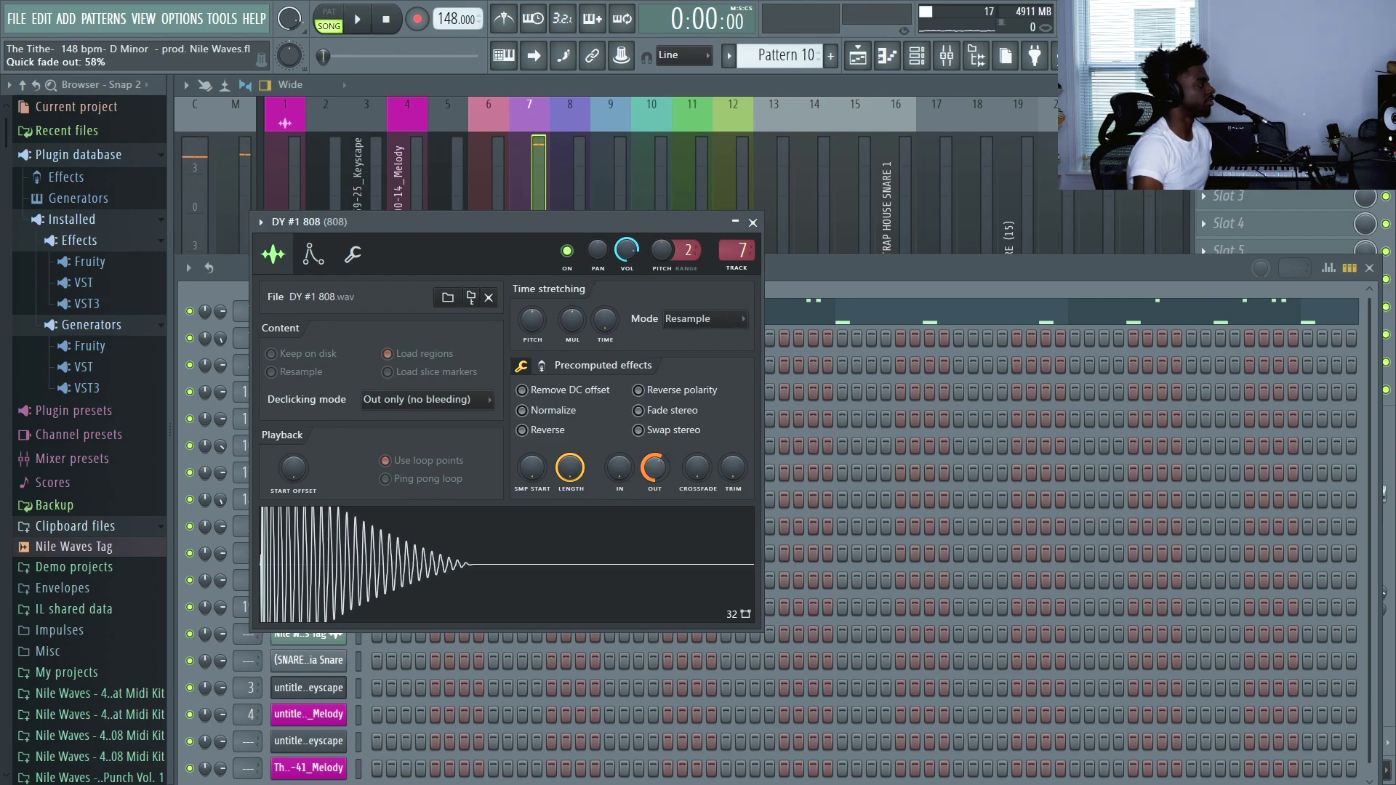
left_click_drag(654, 469, 654, 471)
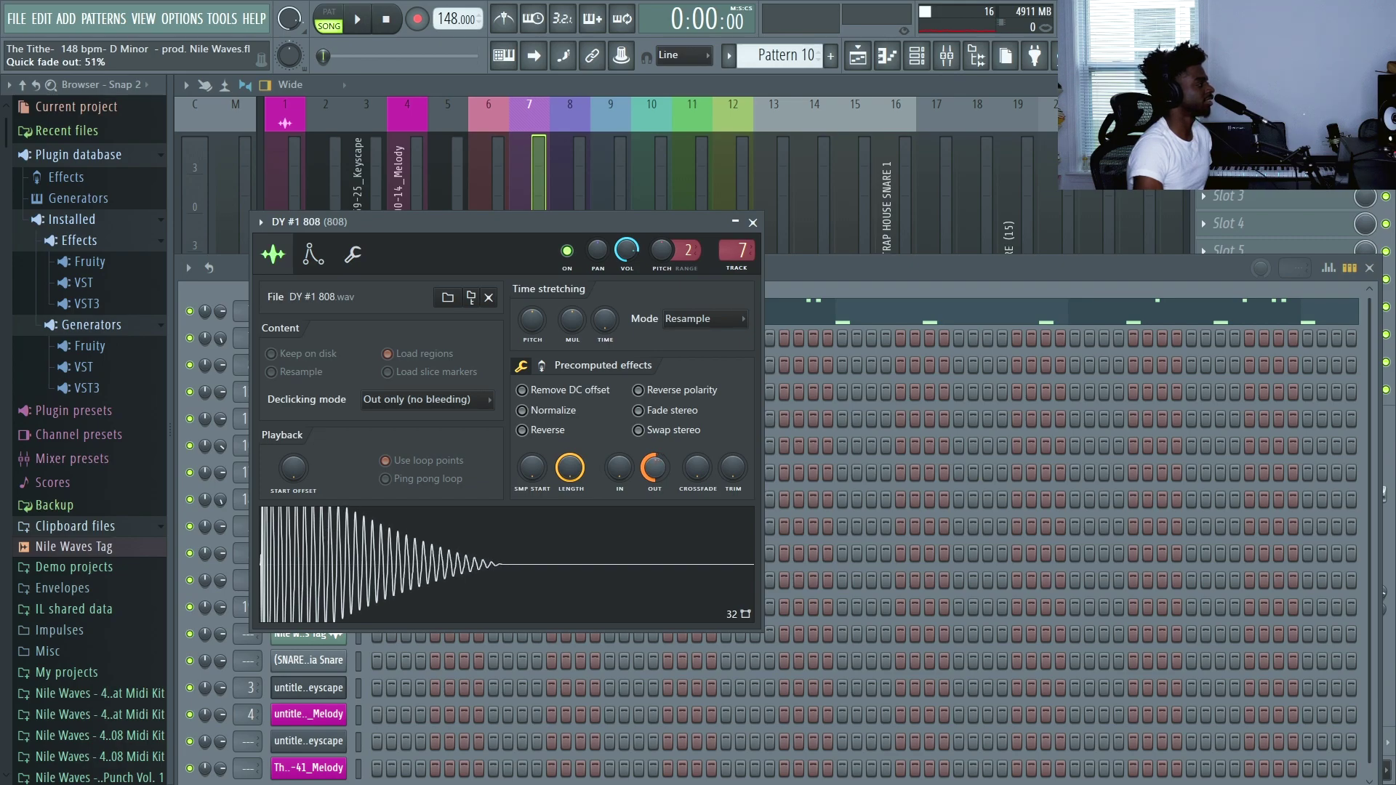
key("space")
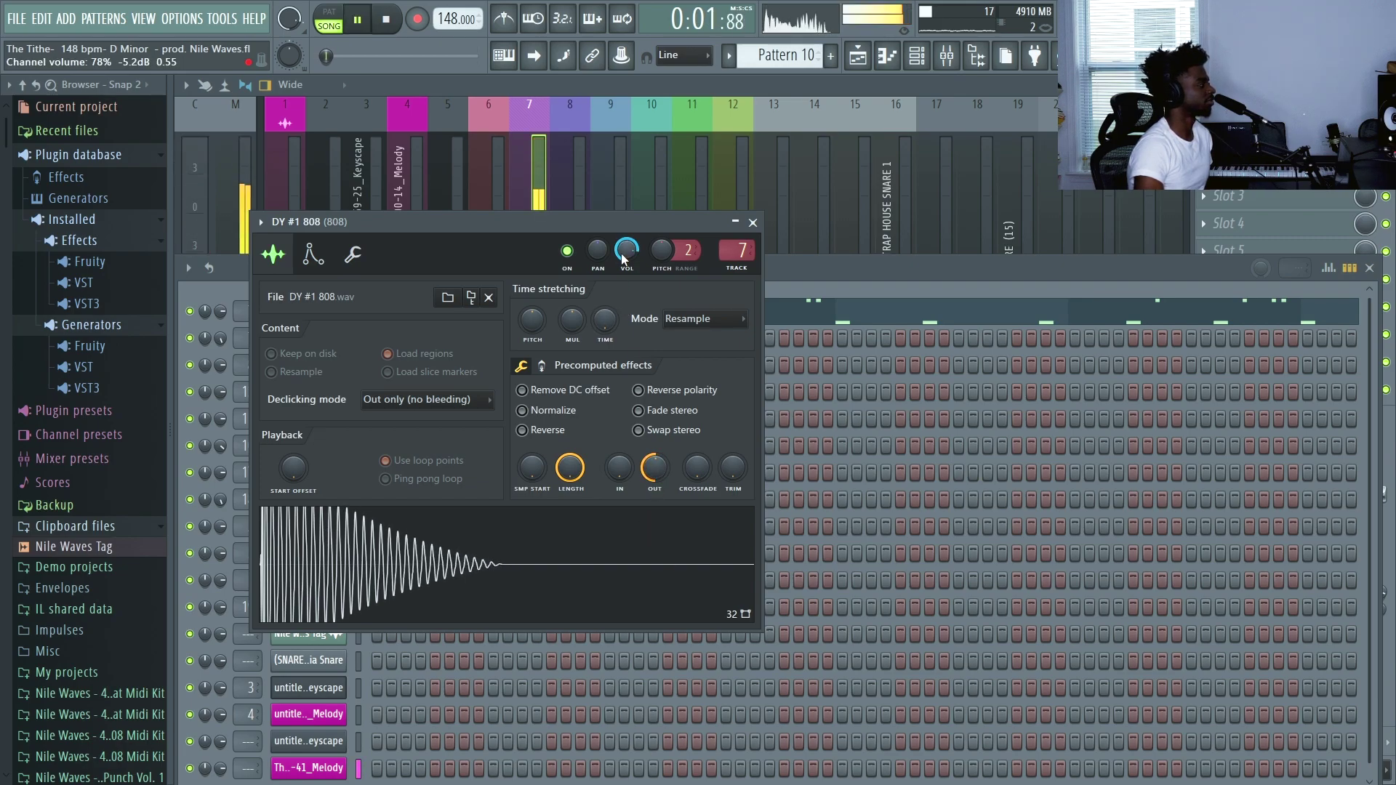
left_click_drag(654, 471, 654, 468)
left_click(553, 201)
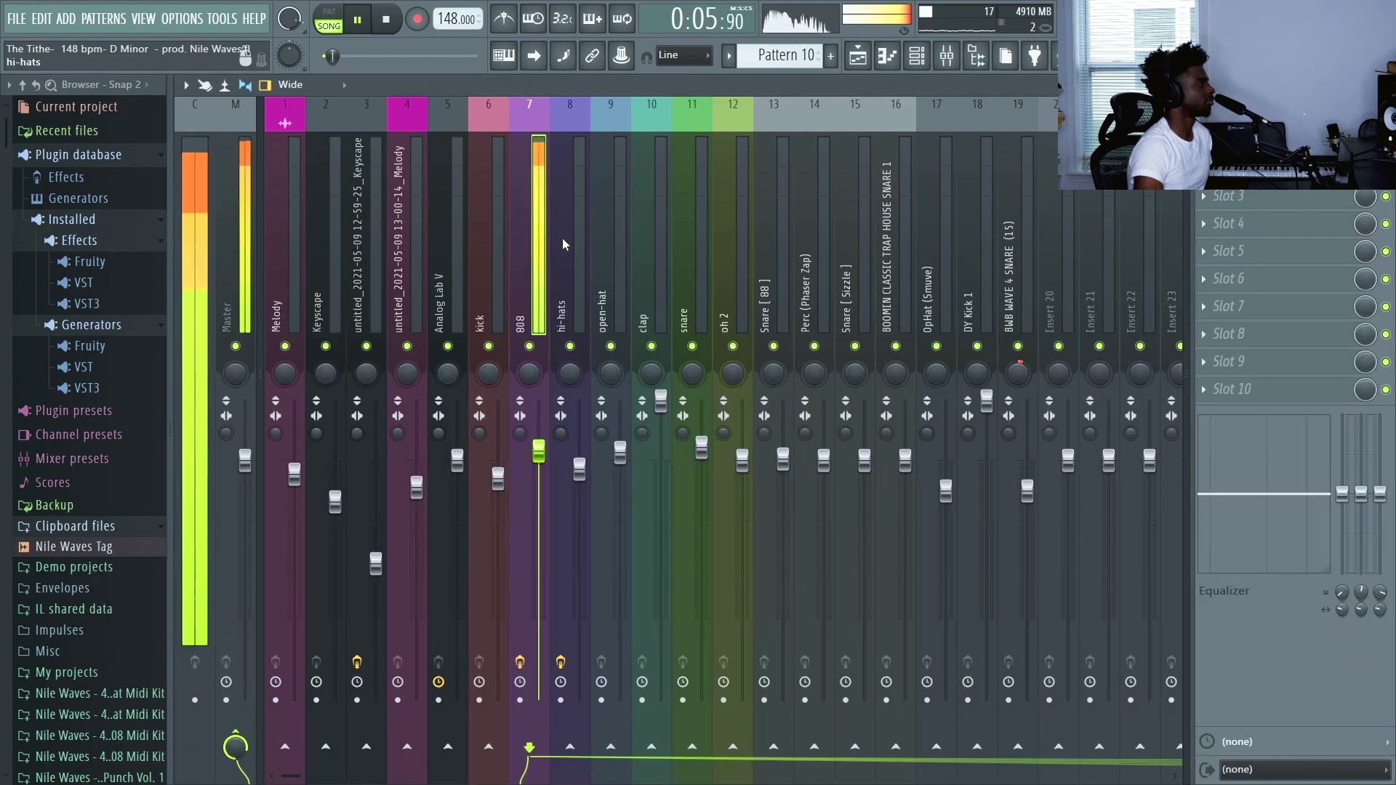
Stop playback and browse the Master, 808 and Melody mixer tracks, toggling the meter panel.
key("space")
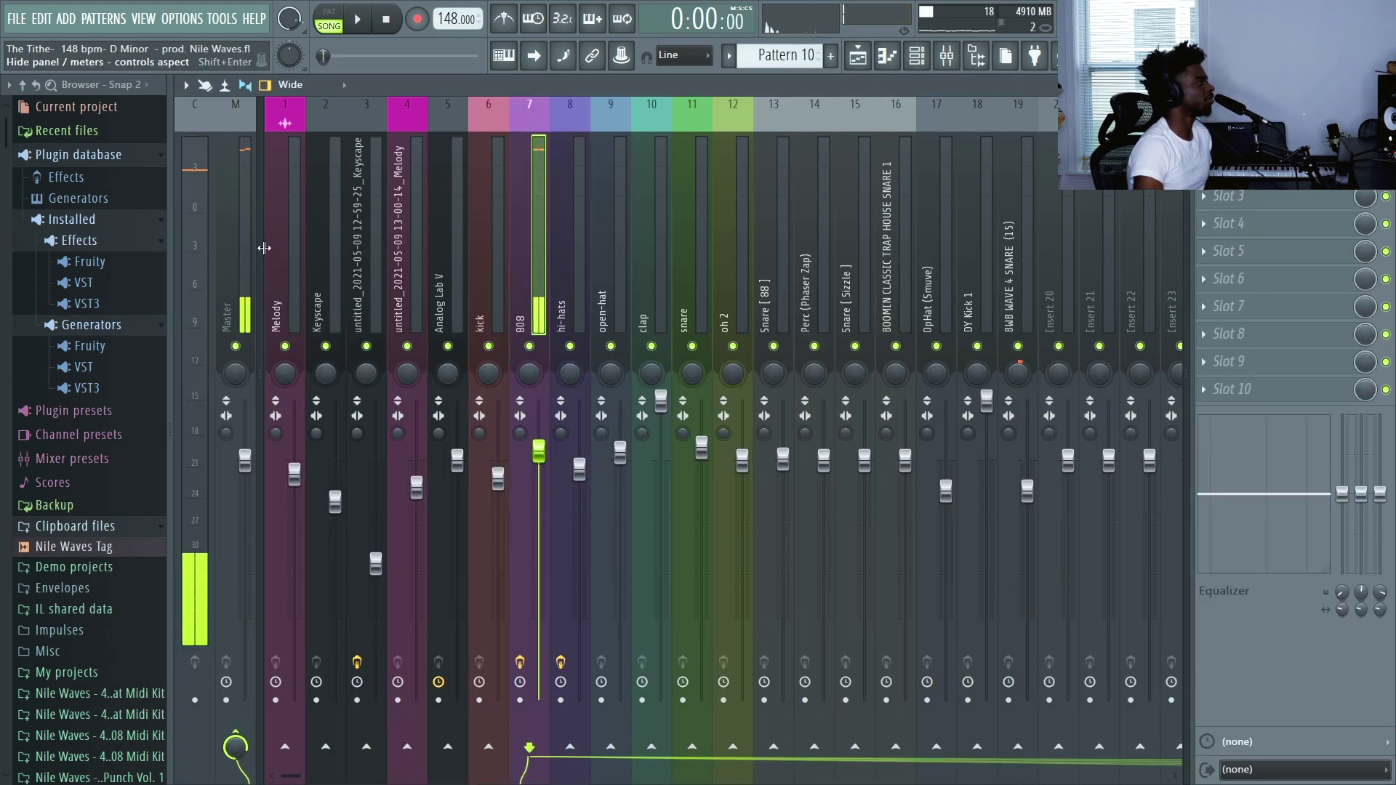
left_click(251, 247)
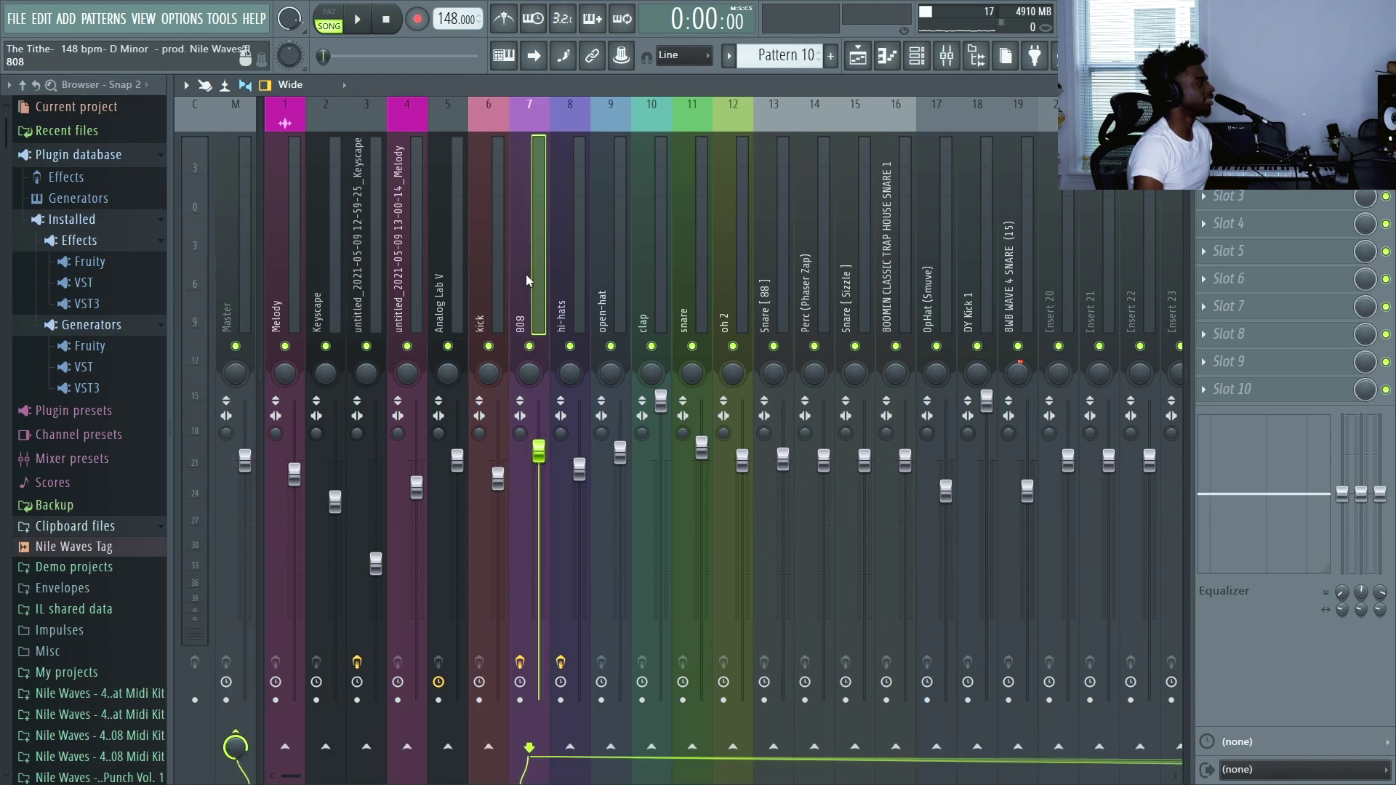
left_click(532, 240)
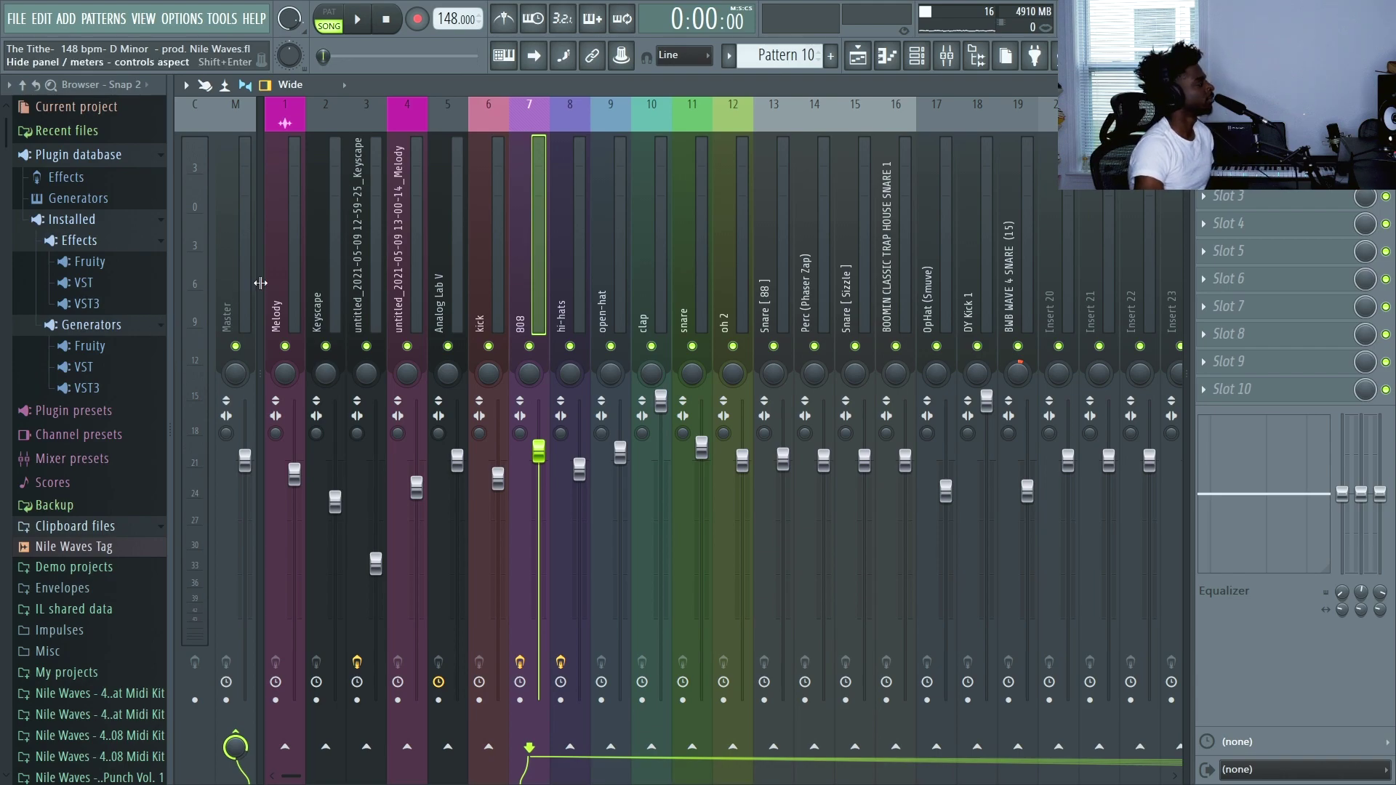
left_click(179, 279)
left_click(179, 280)
left_click(179, 281)
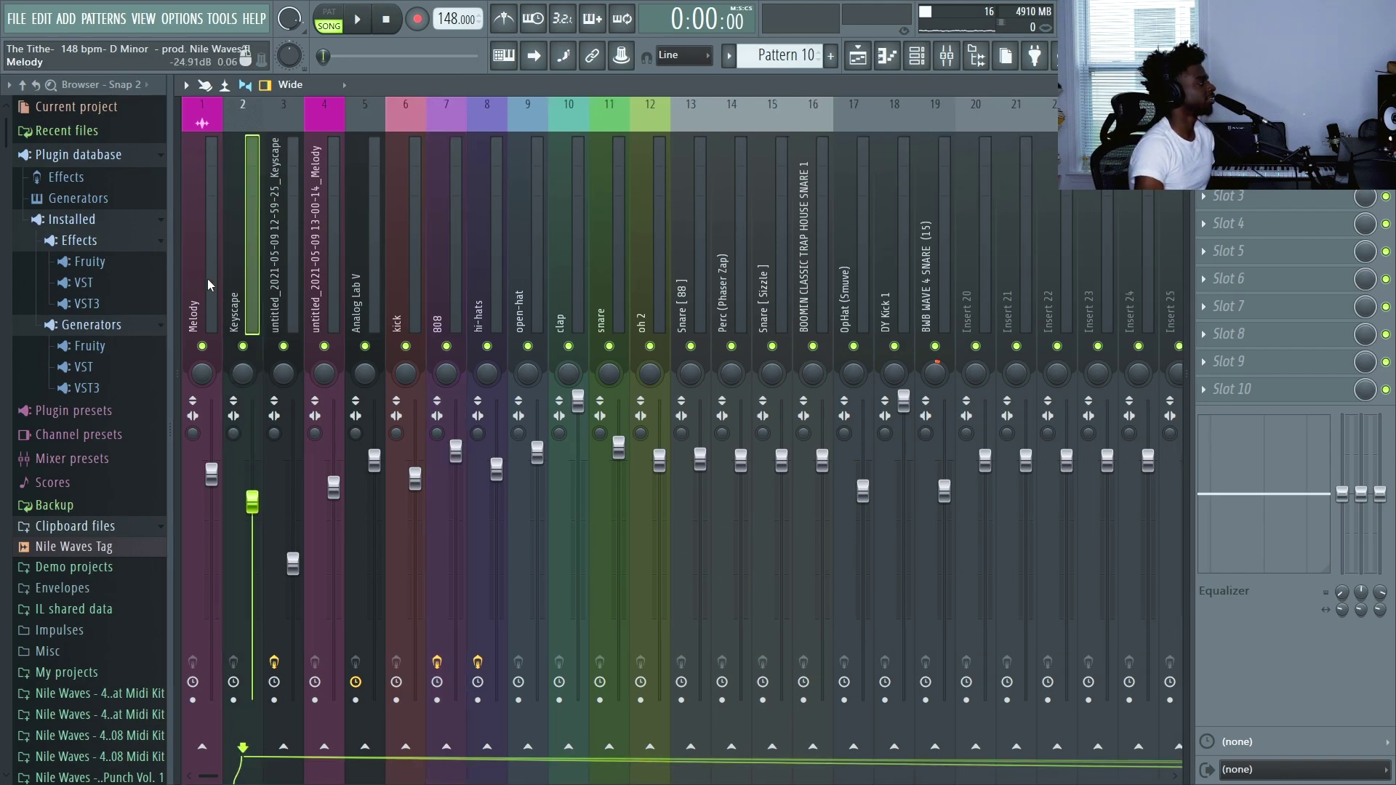
left_click(183, 282)
left_click(180, 283)
left_click(211, 268)
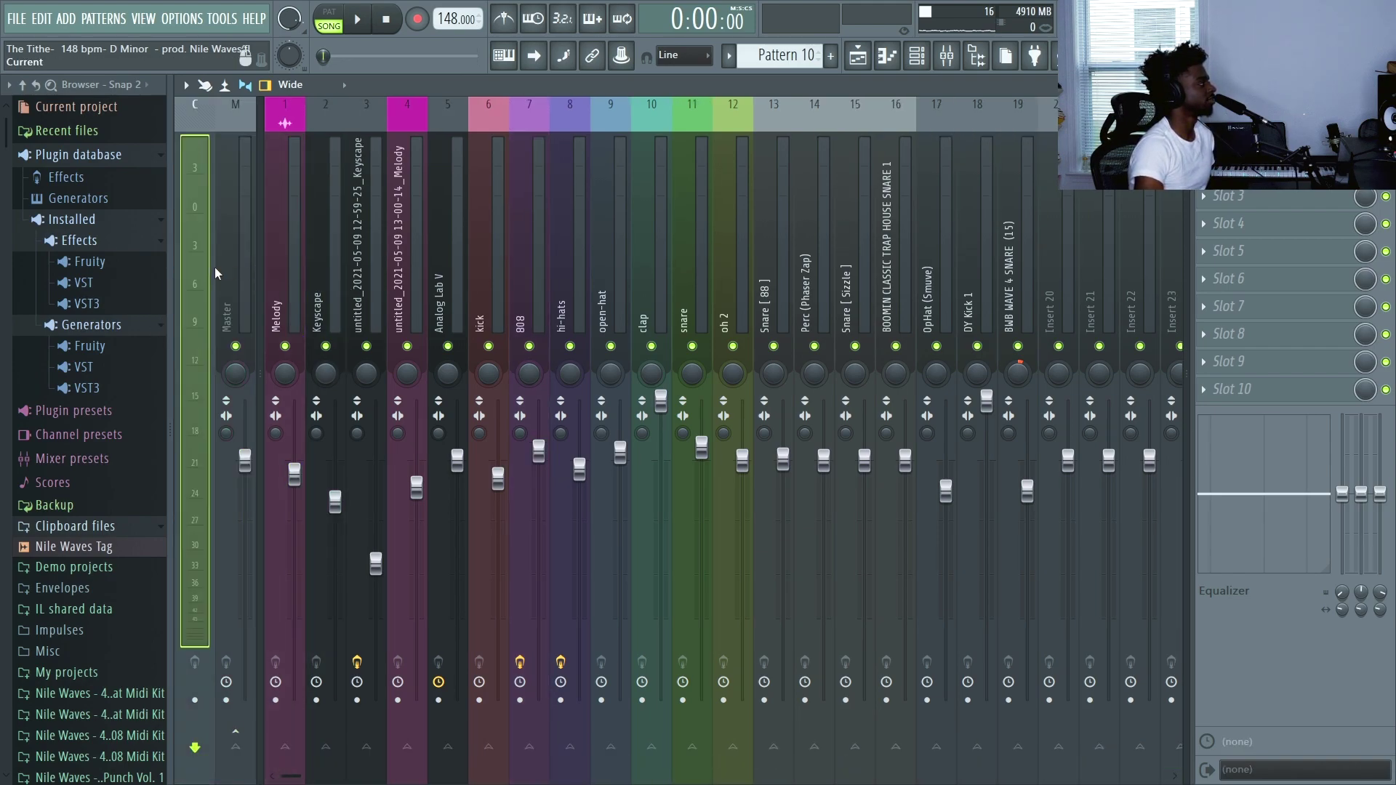
Unmute all arrangement tracks in the Playlist and play the full beat.
left_click(864, 60)
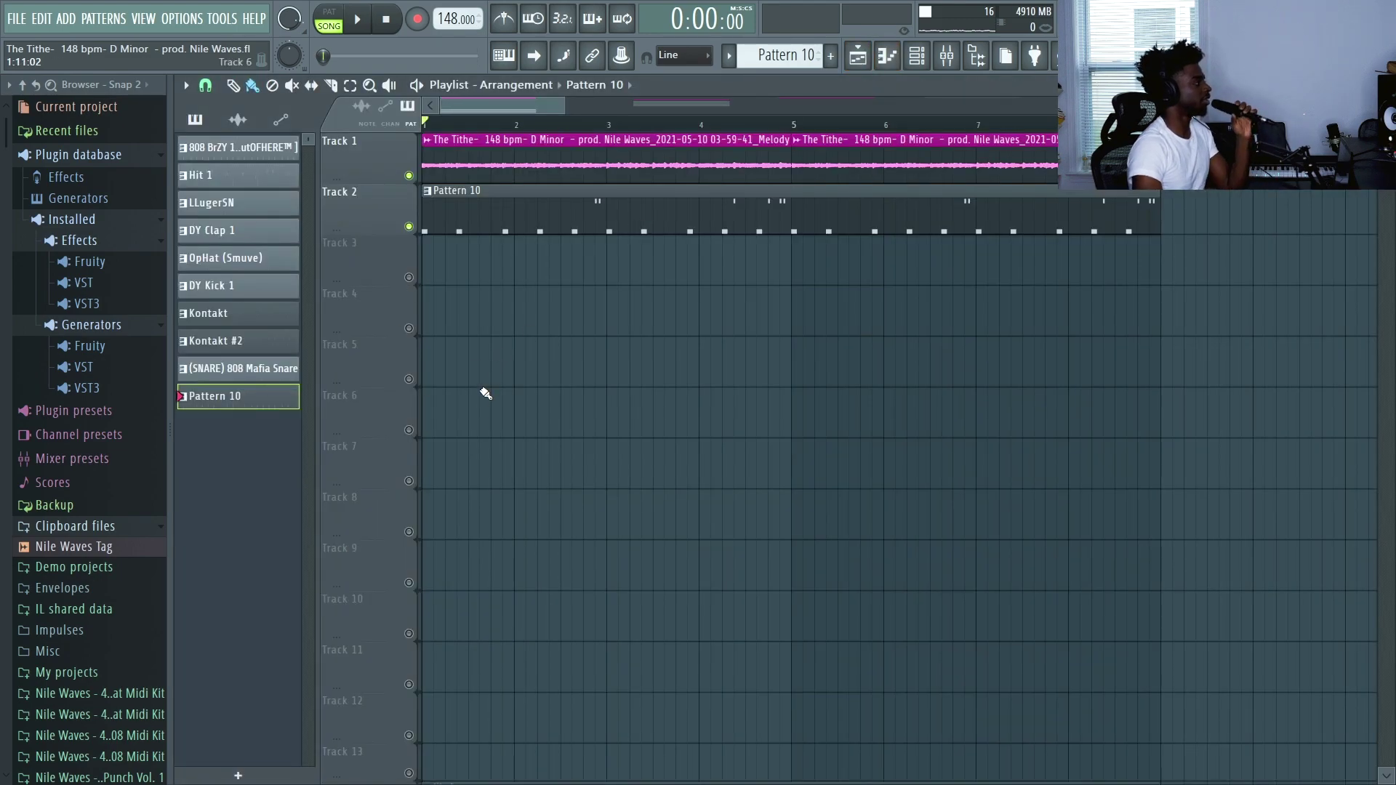
left_click(418, 328)
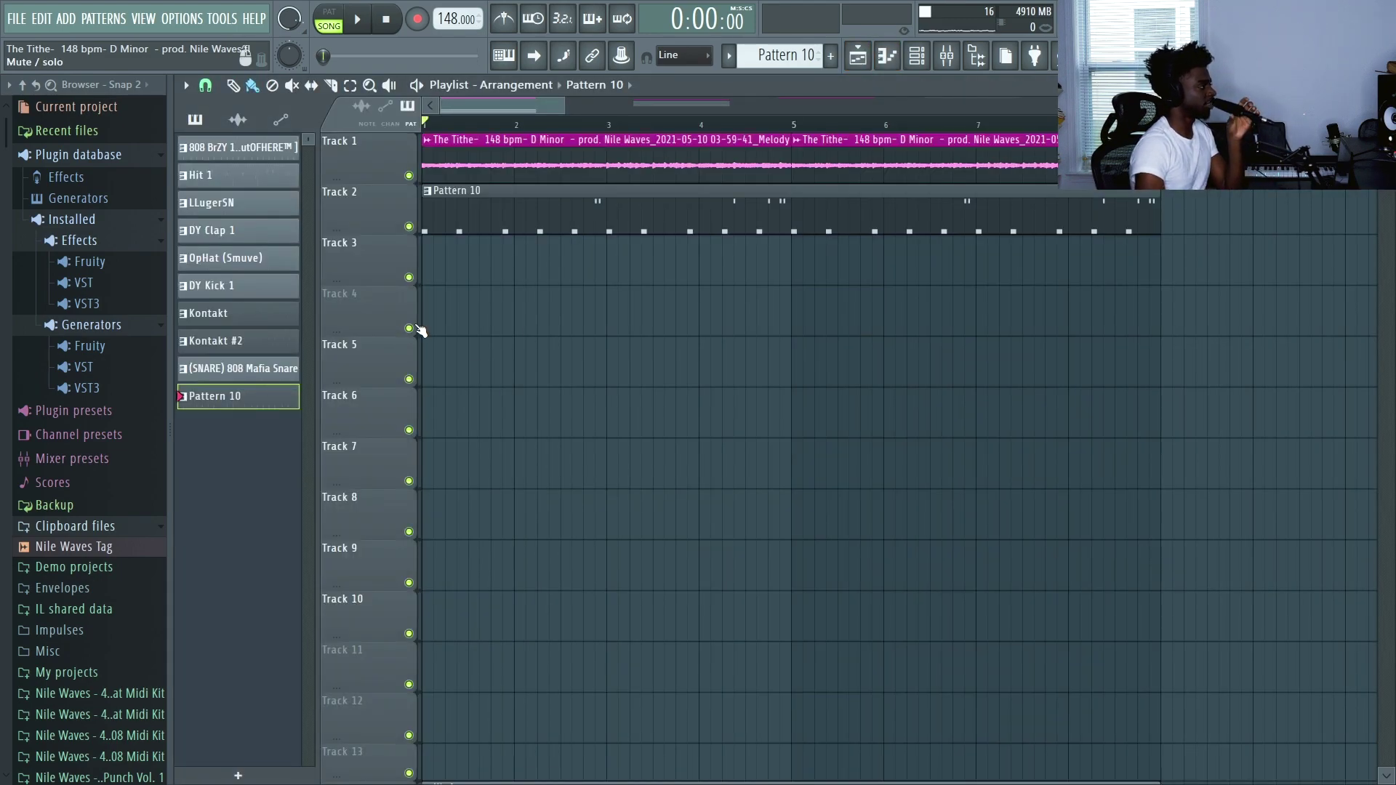
key("space")
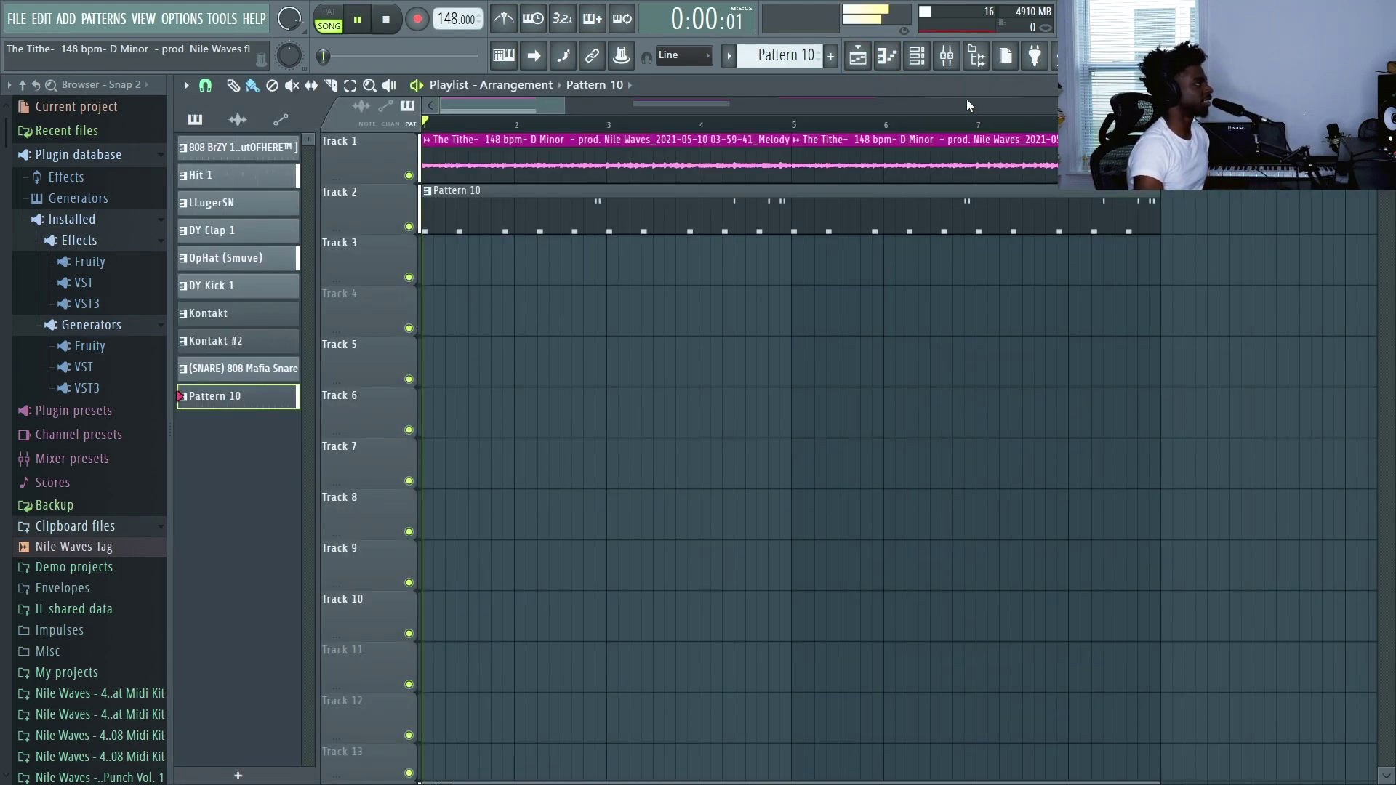
Listen in the Mixer, checking the clap track, then select the Master insert.
left_click(947, 55)
left_click(547, 236)
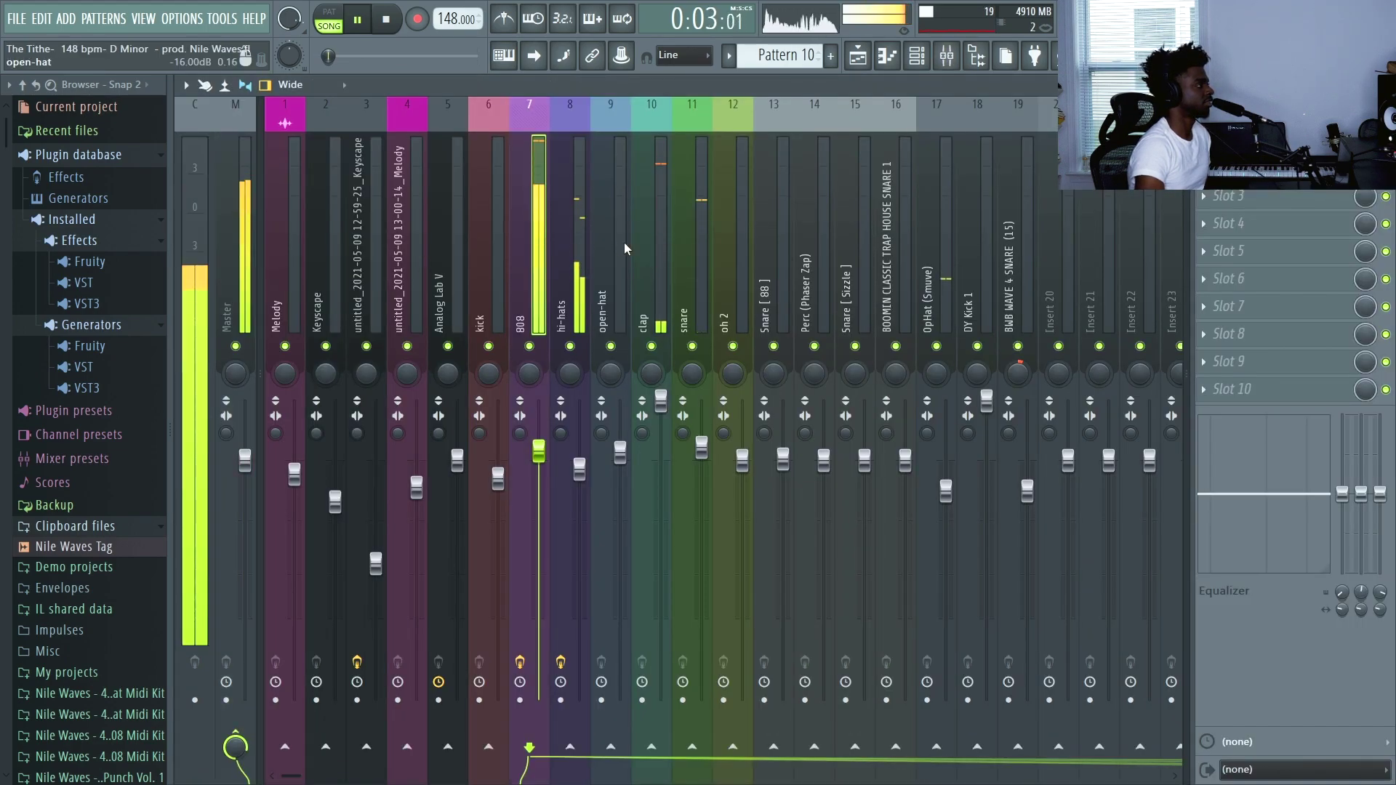
left_click(657, 240)
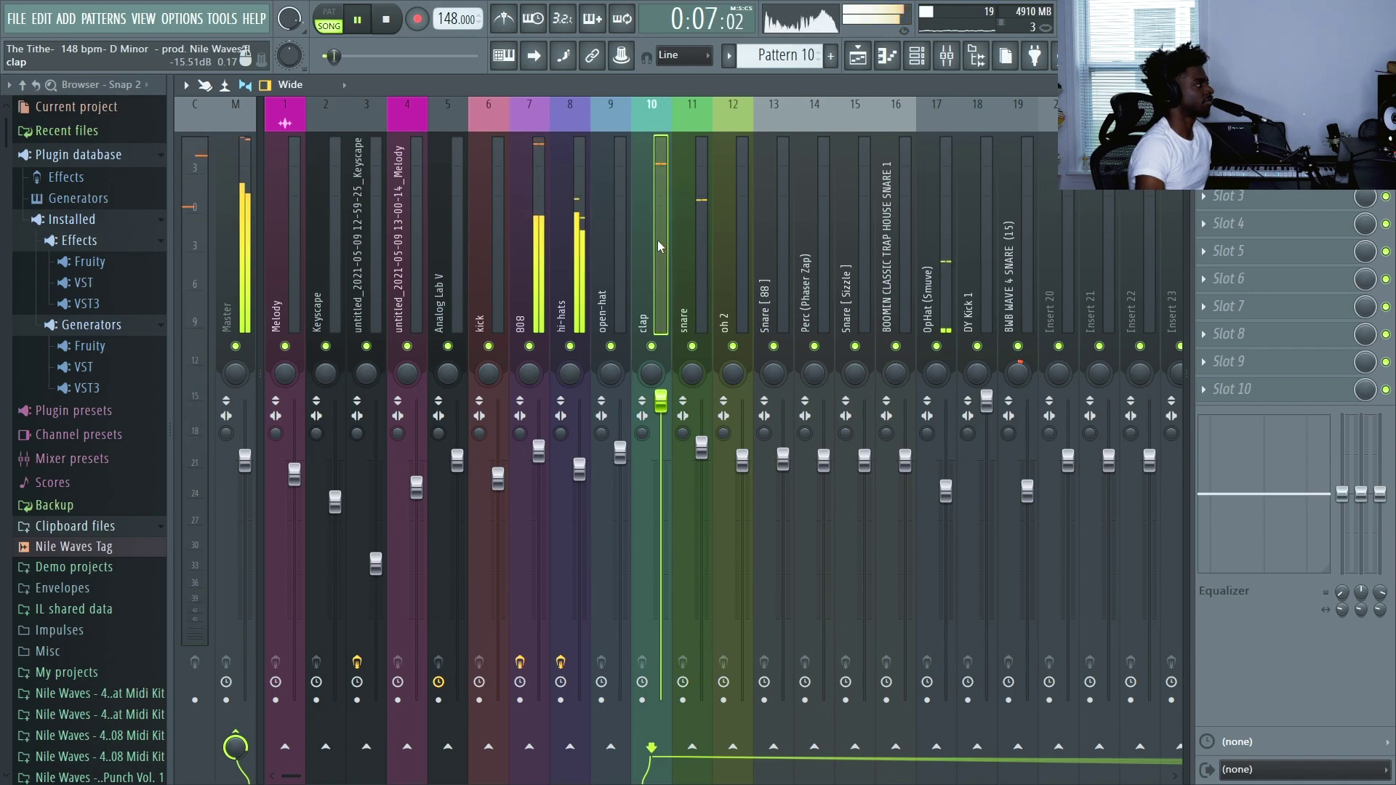
key("space")
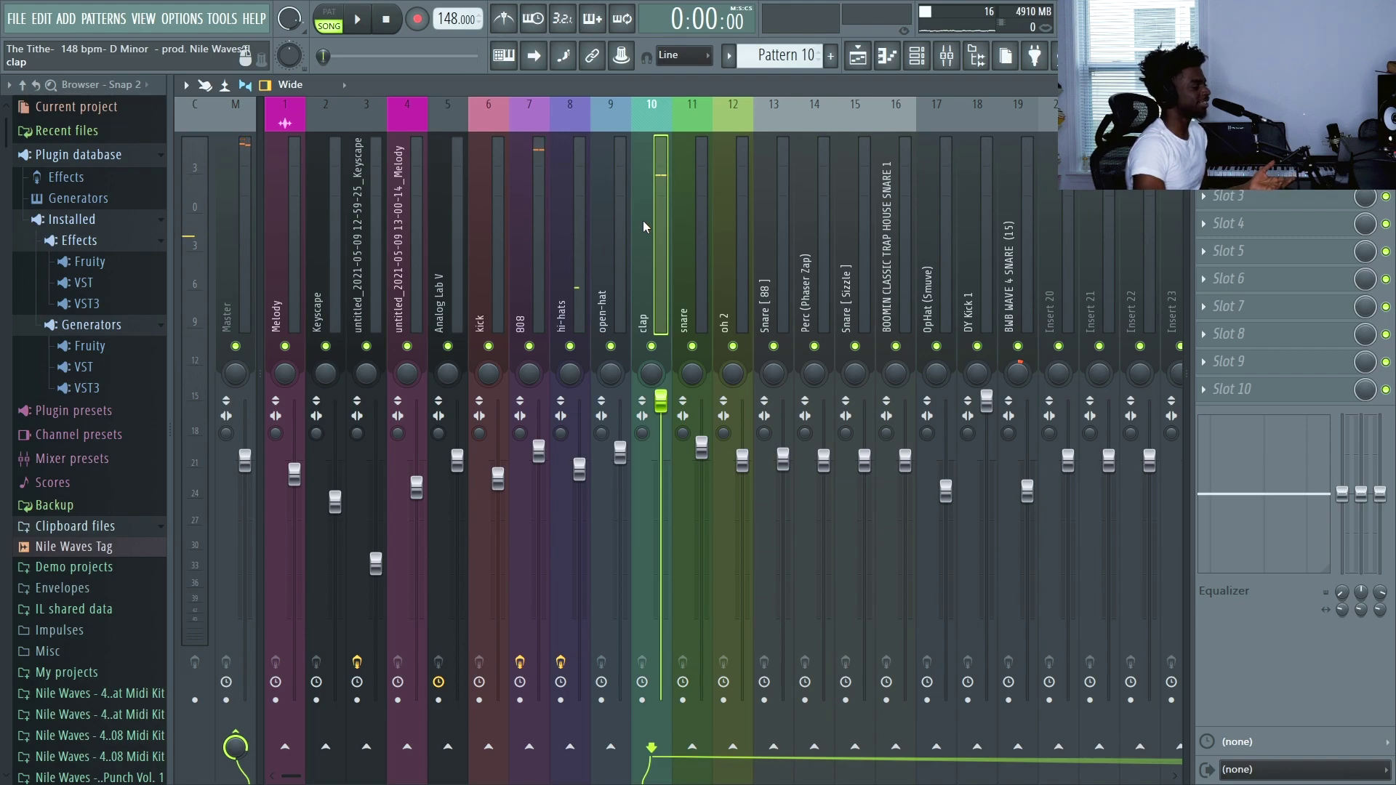
left_click(234, 269)
Add Fruity Soft Clipper to Master slot 1 and audition the beat through it.
left_click(1229, 140)
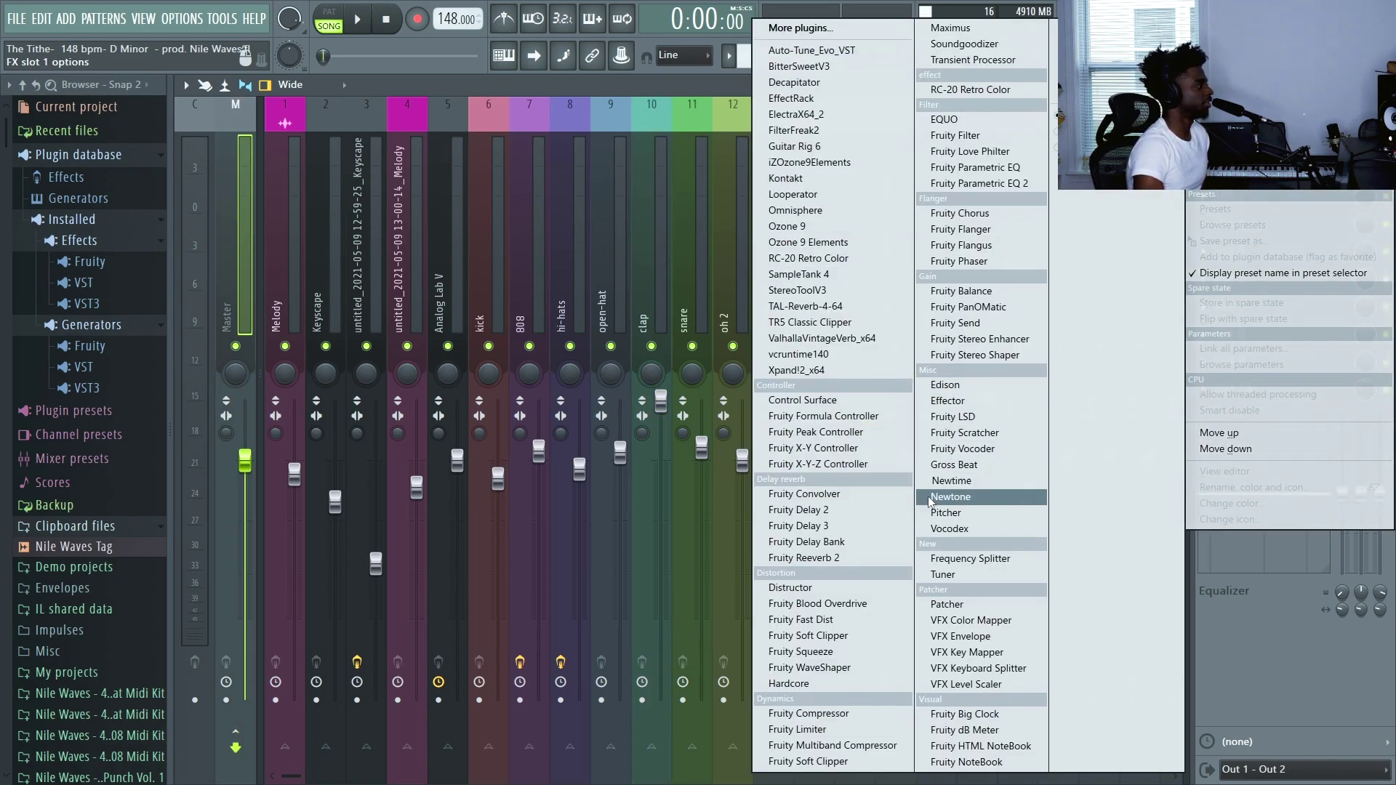
left_click(838, 636)
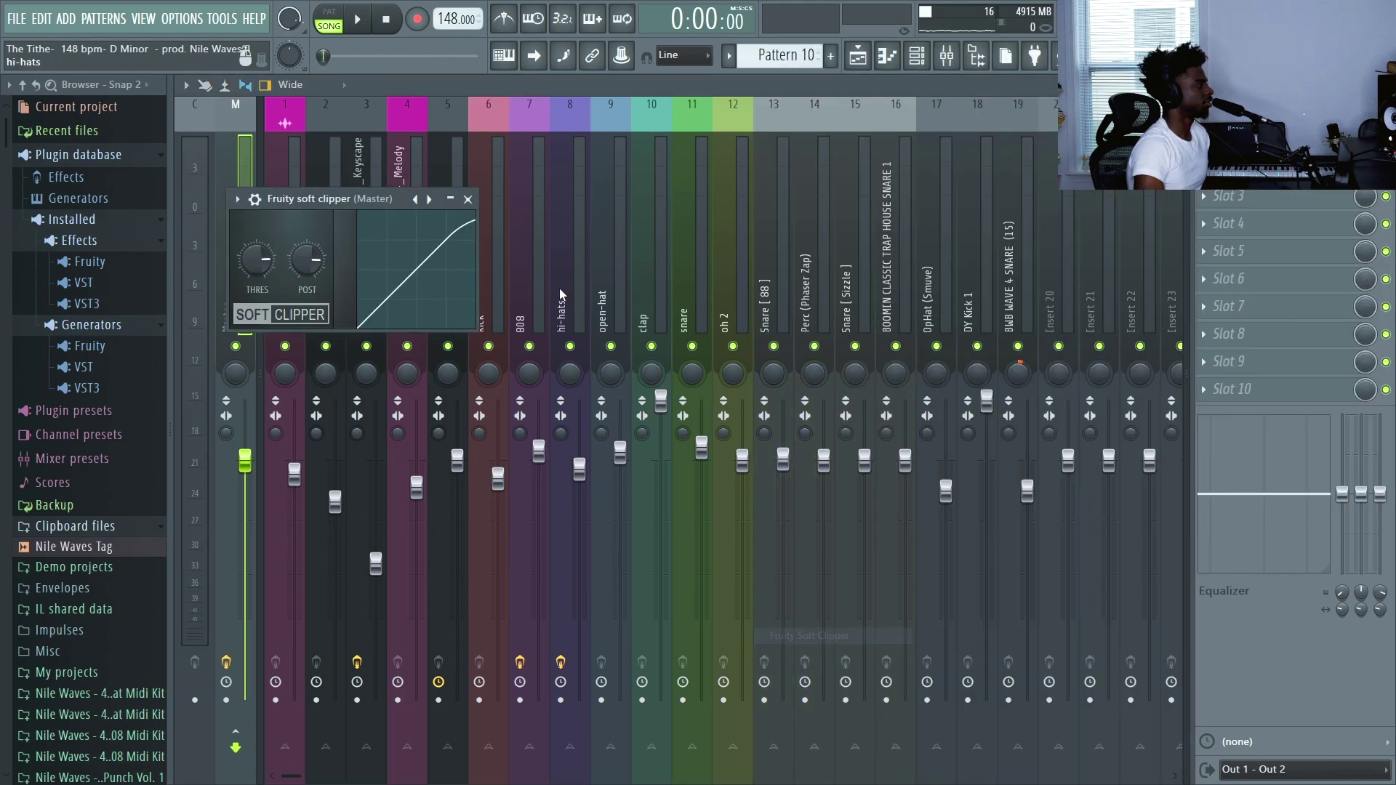
key("space")
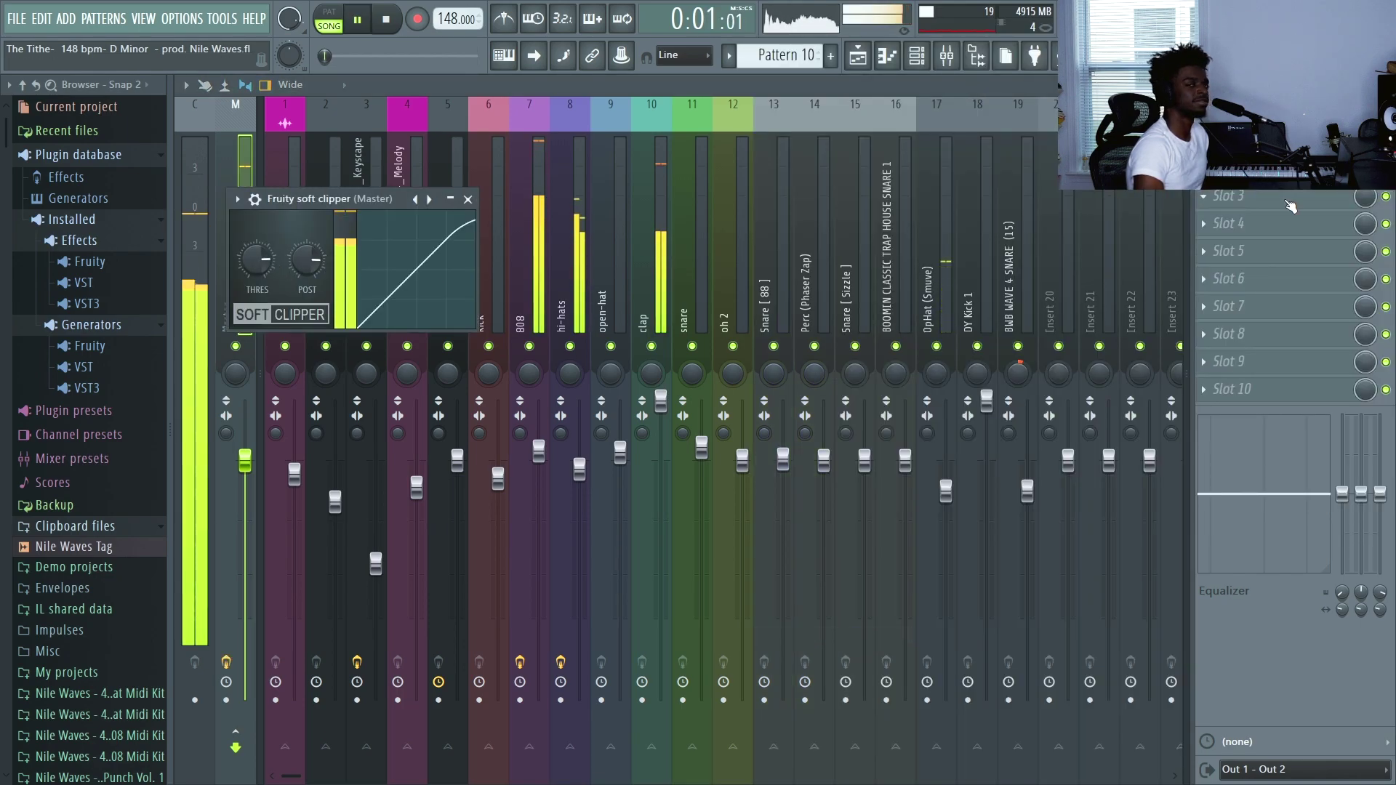
key("space")
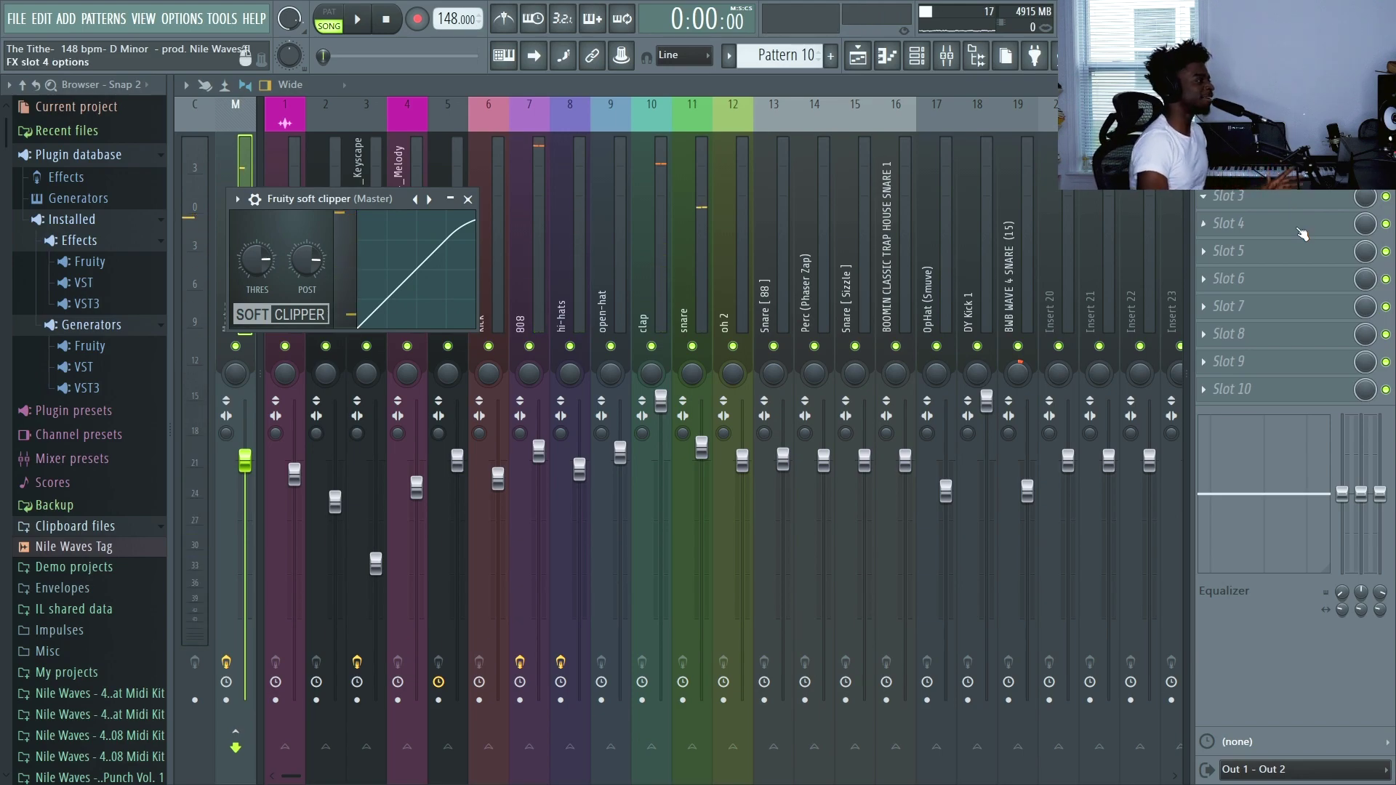
left_click(1287, 169)
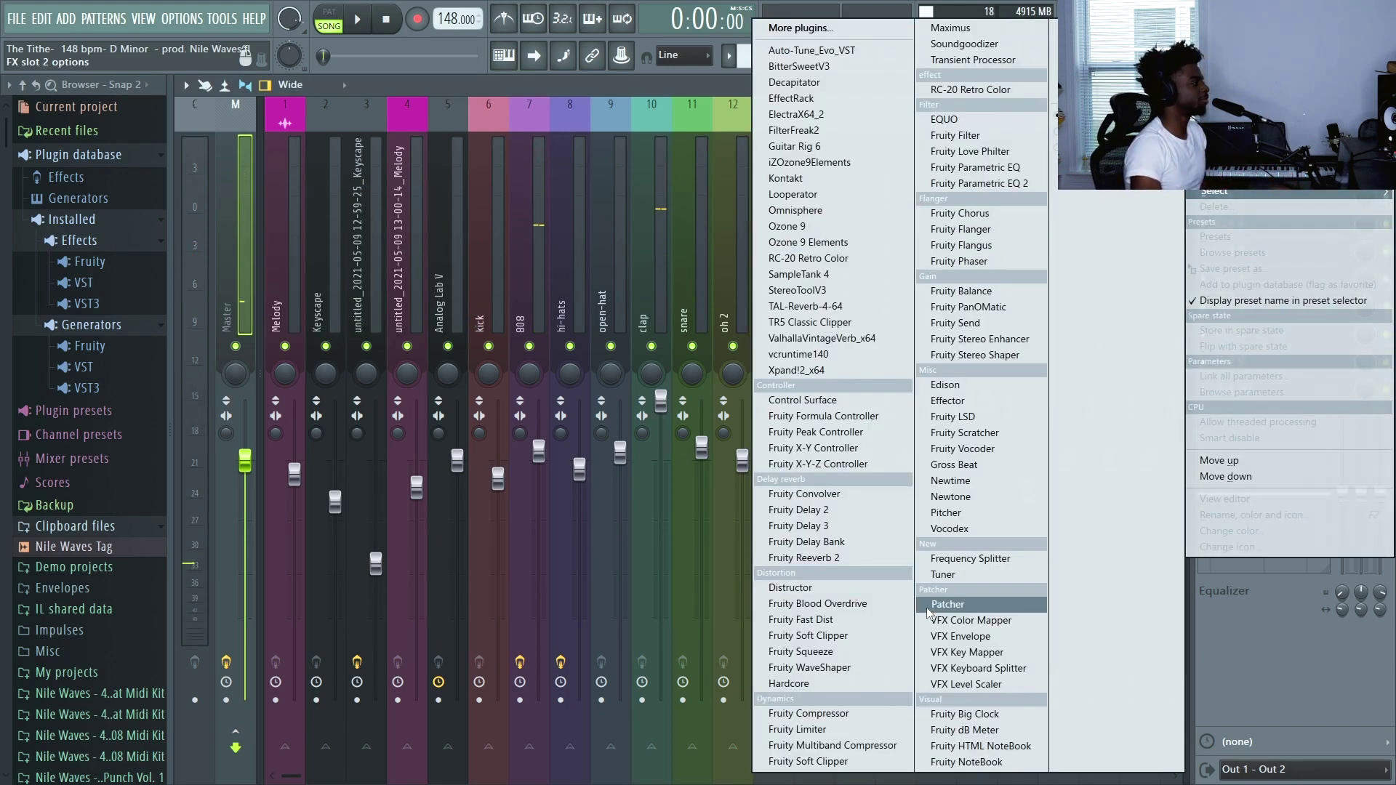
Load Fruity Parametric EQ 2 on Master slot 2 with a gentle boost around 632 Hz.
left_click(987, 185)
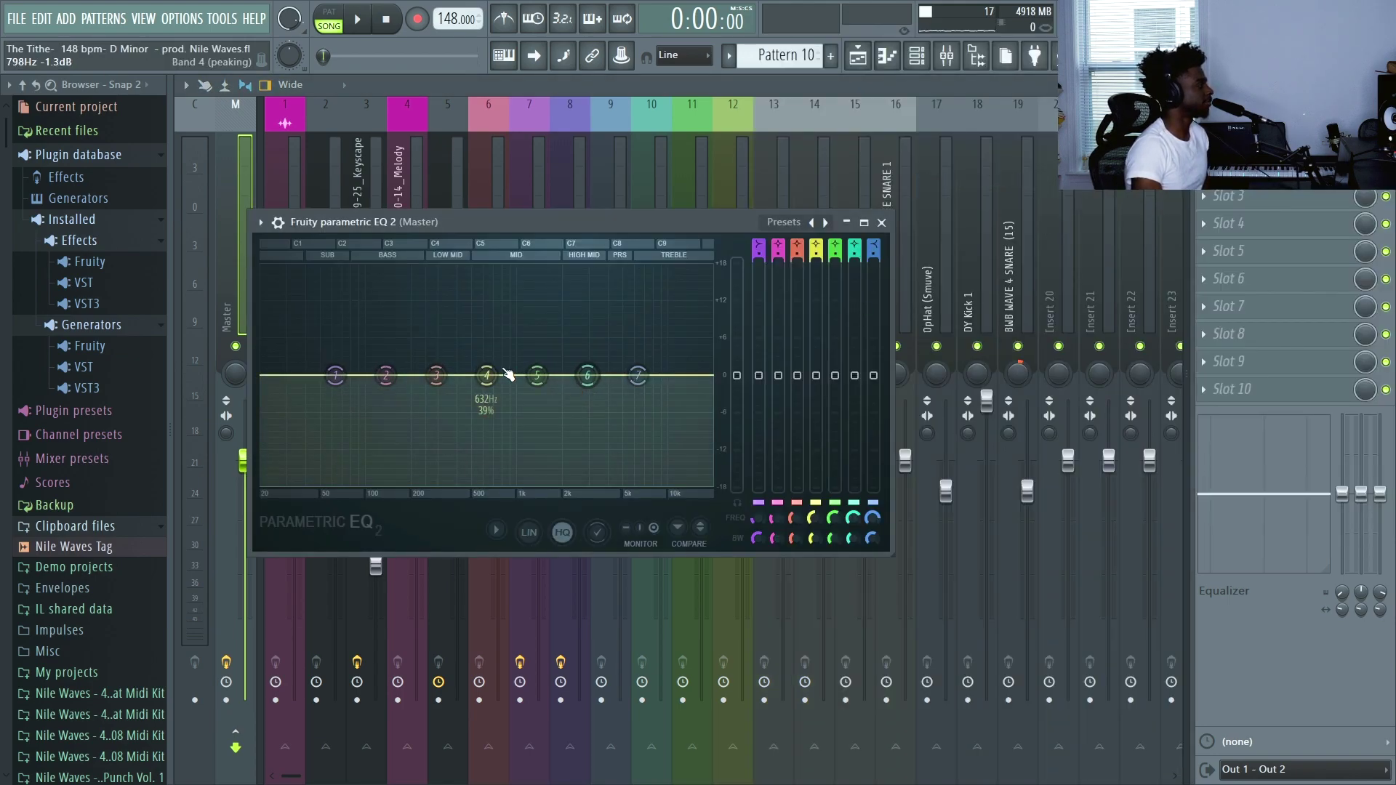
left_click_drag(816, 377, 816, 353)
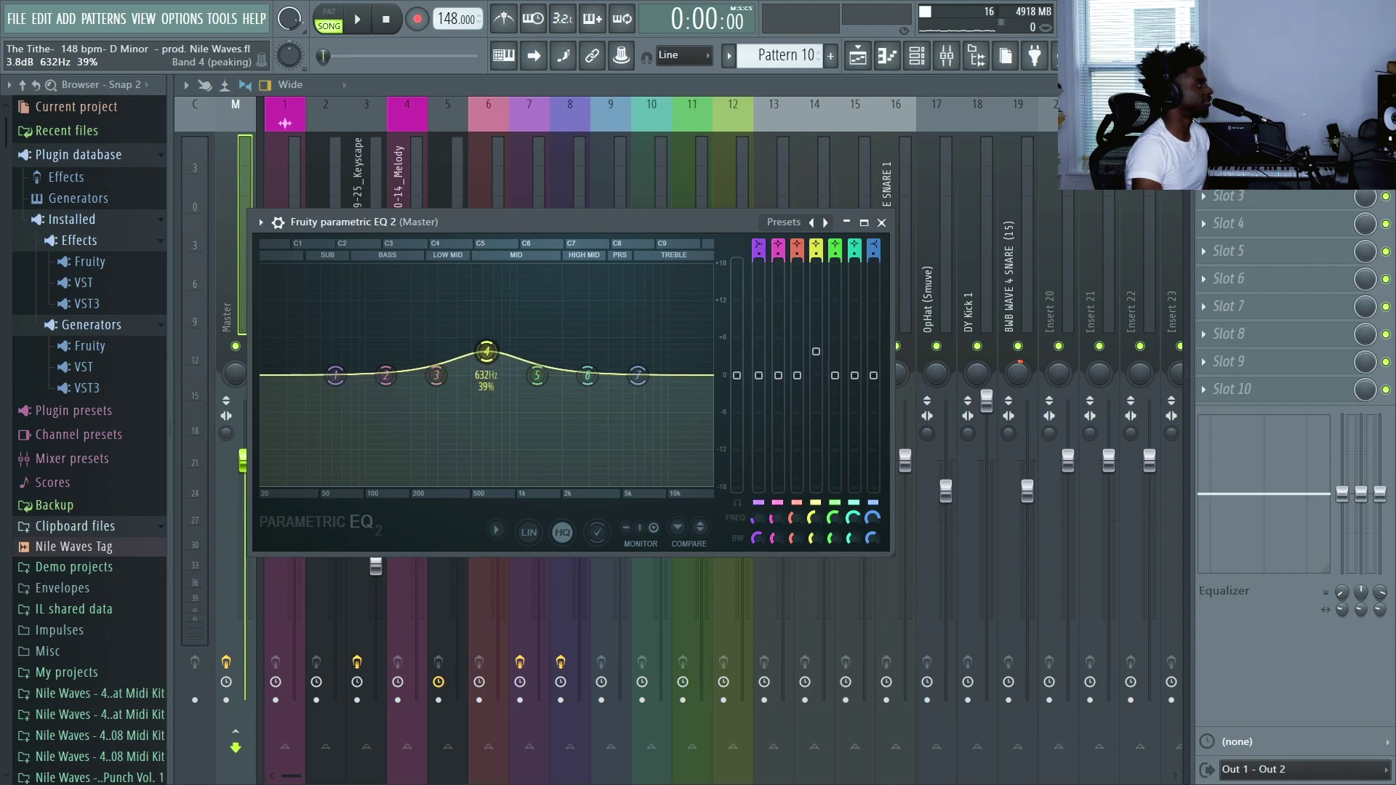
left_click_drag(815, 354, 854, 363)
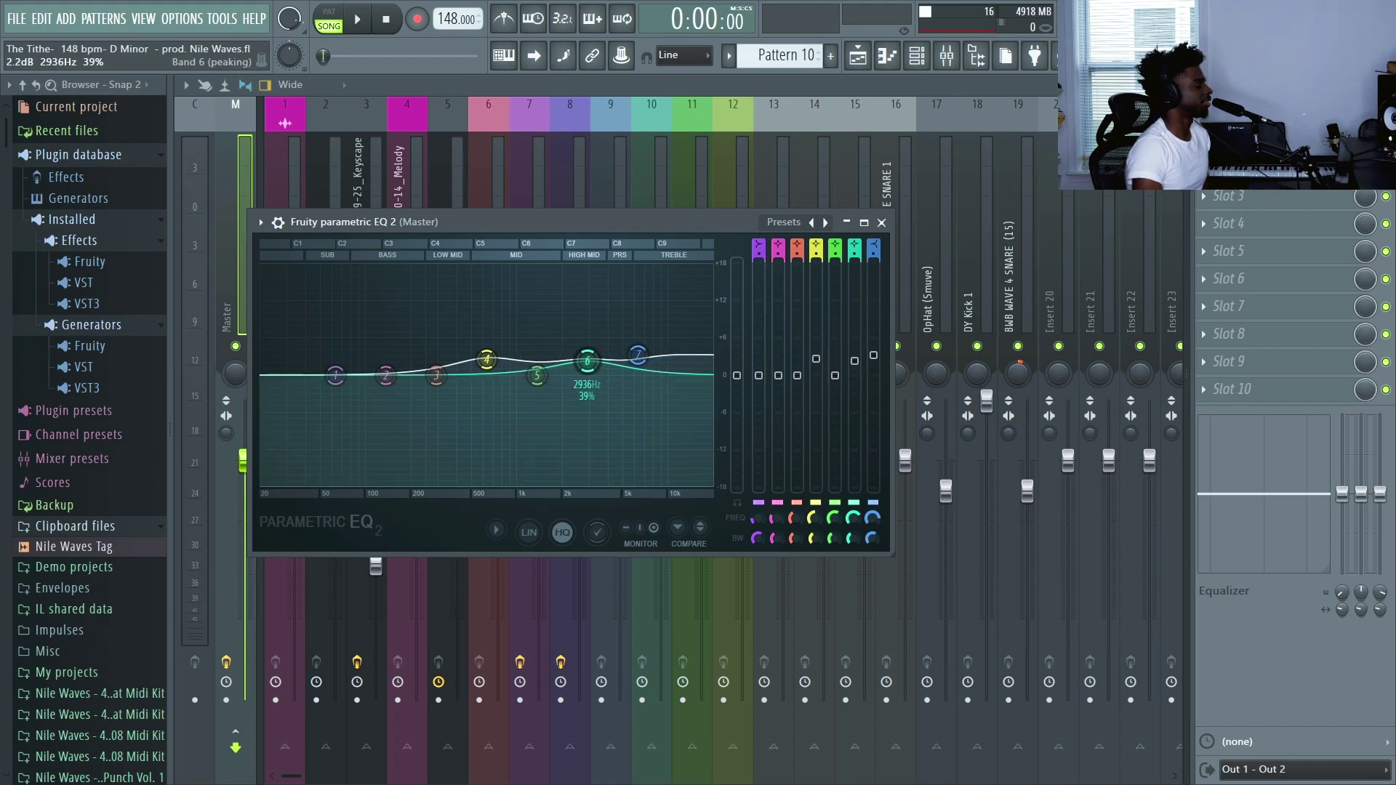
key("space")
left_click(289, 166)
Lower the 808 mixer insert's fader to about -0.5 dB during playback, then stop.
left_click(537, 298)
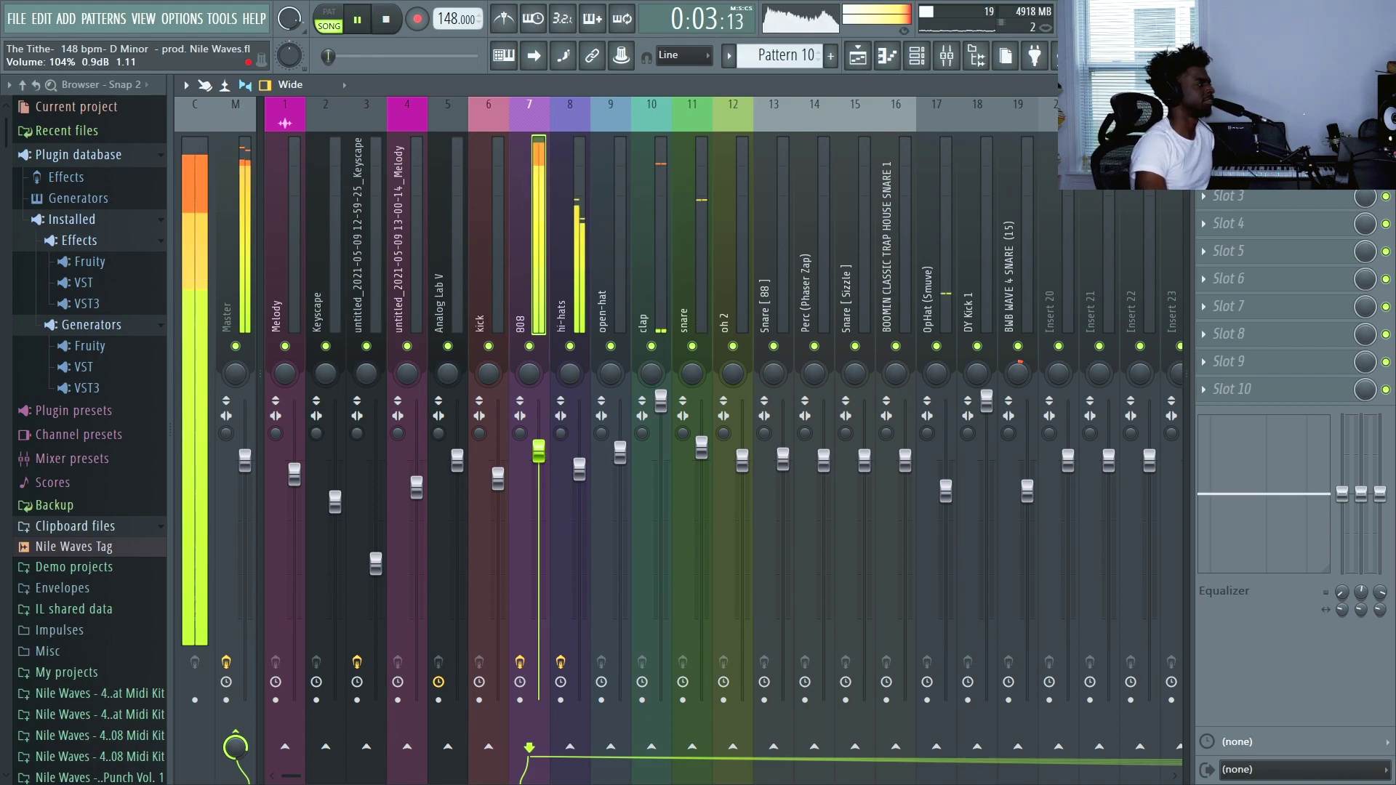
left_click(560, 353)
left_click(547, 355)
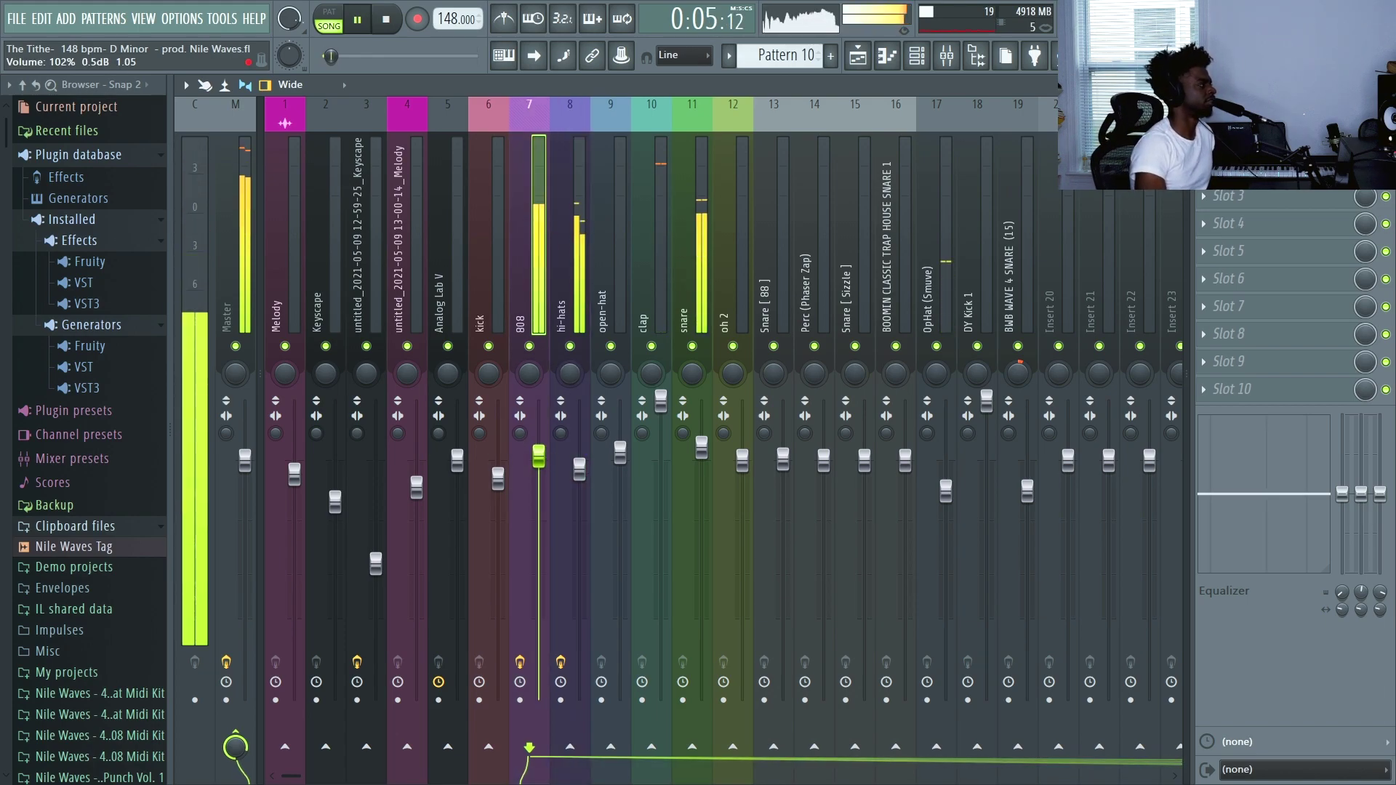
left_click(563, 407)
left_click_drag(547, 473, 538, 468)
left_click(564, 407)
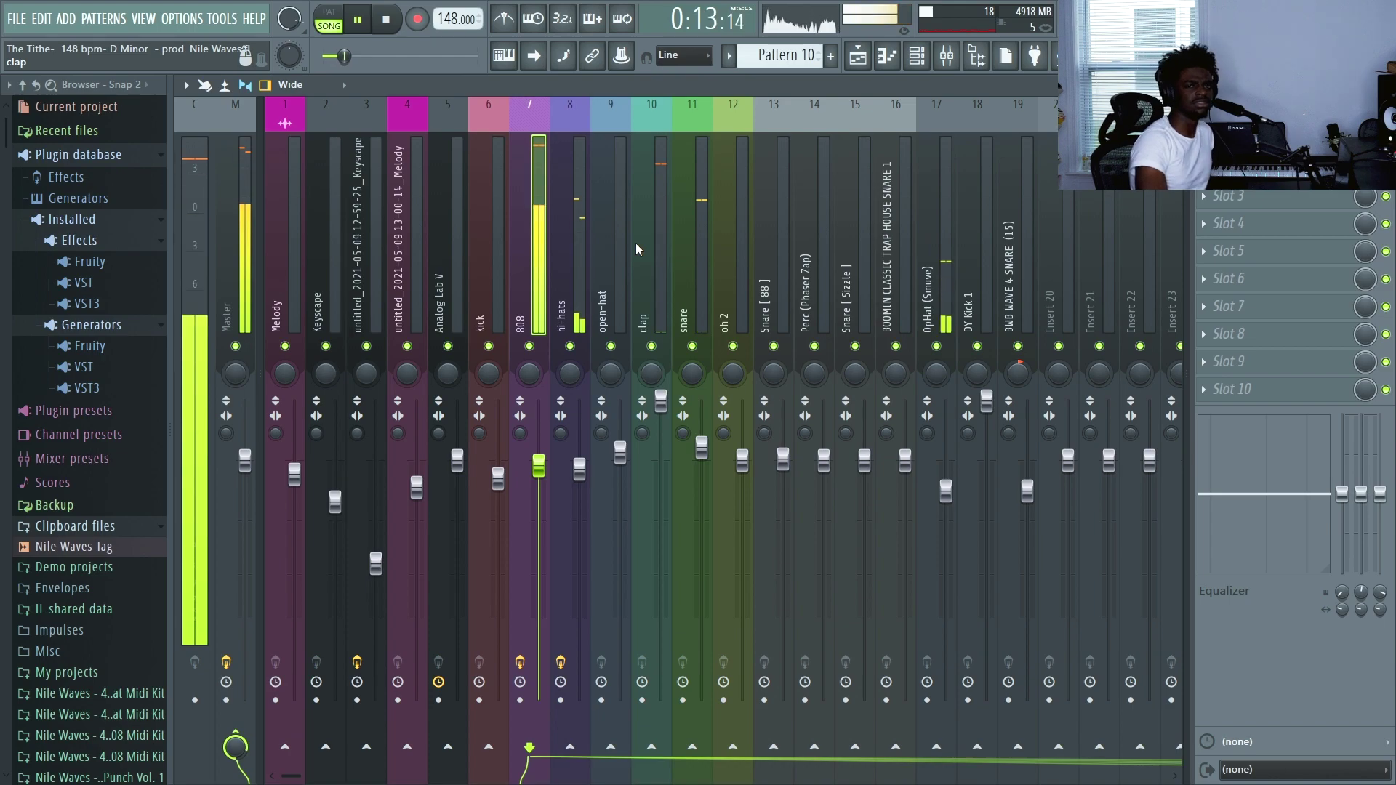
key("space")
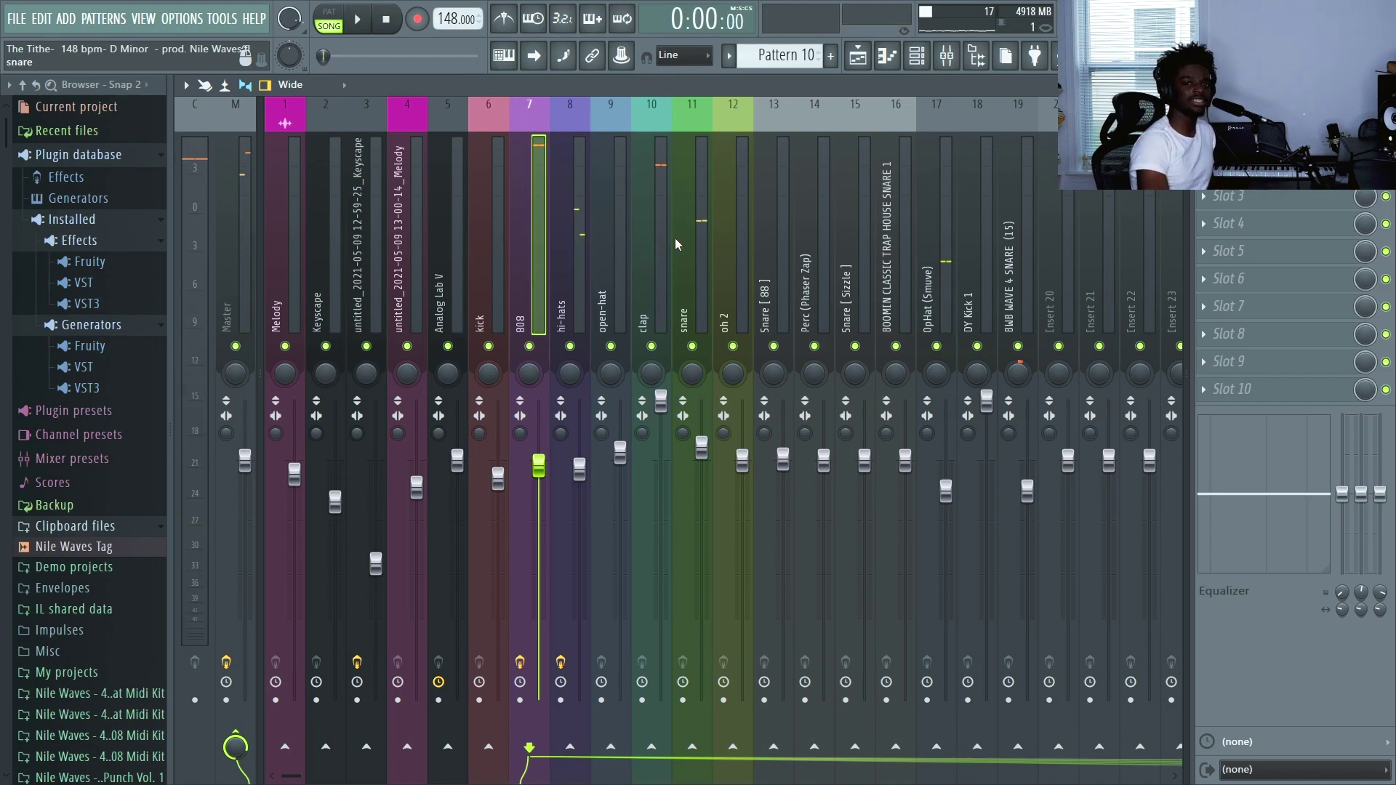
Bring up the DY #1 808 sampler settings from the Channel Rack, via the Playlist.
left_click(858, 56)
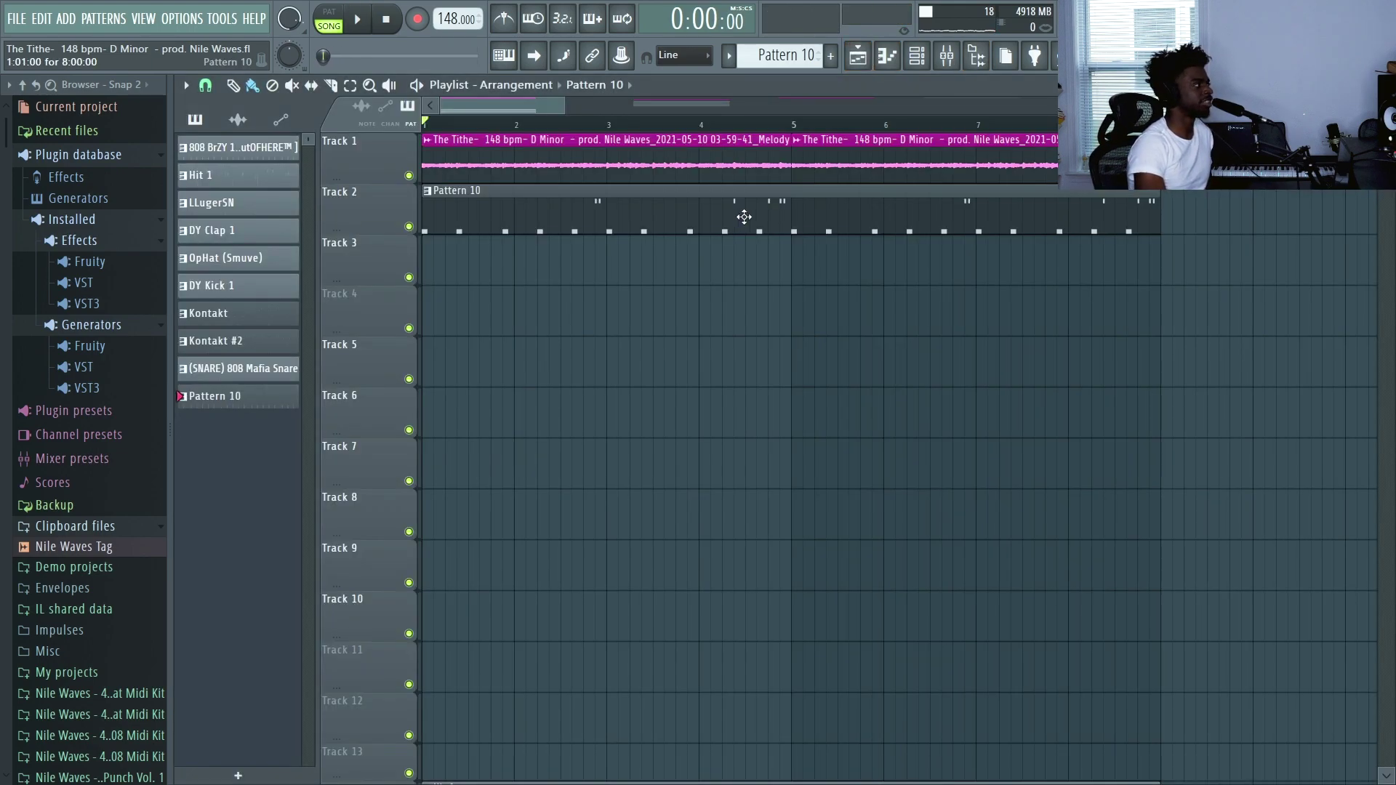
left_click(916, 58)
left_click(303, 313)
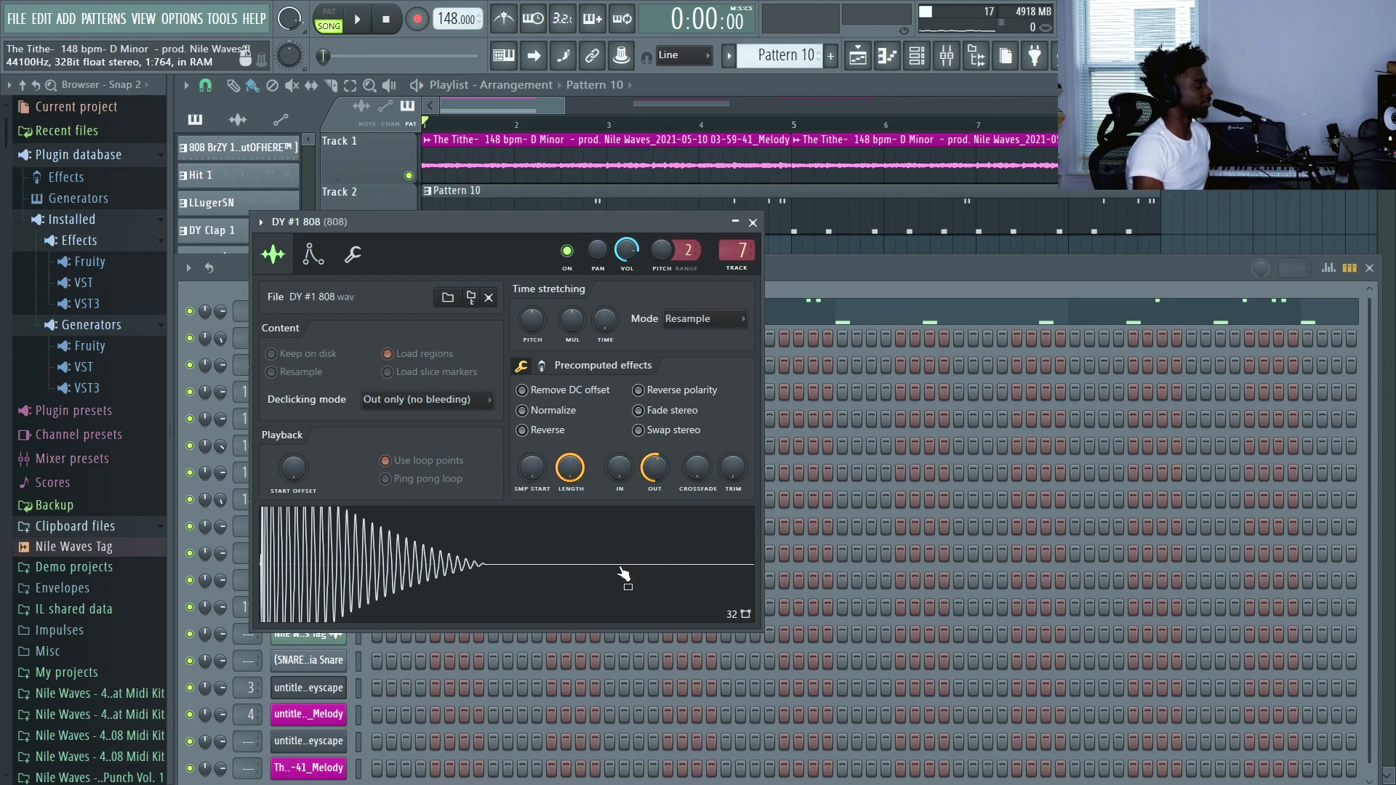
Close the Channel Rack and 808 sampler window, zoom out the playlist, and show the Mixer.
key("F6")
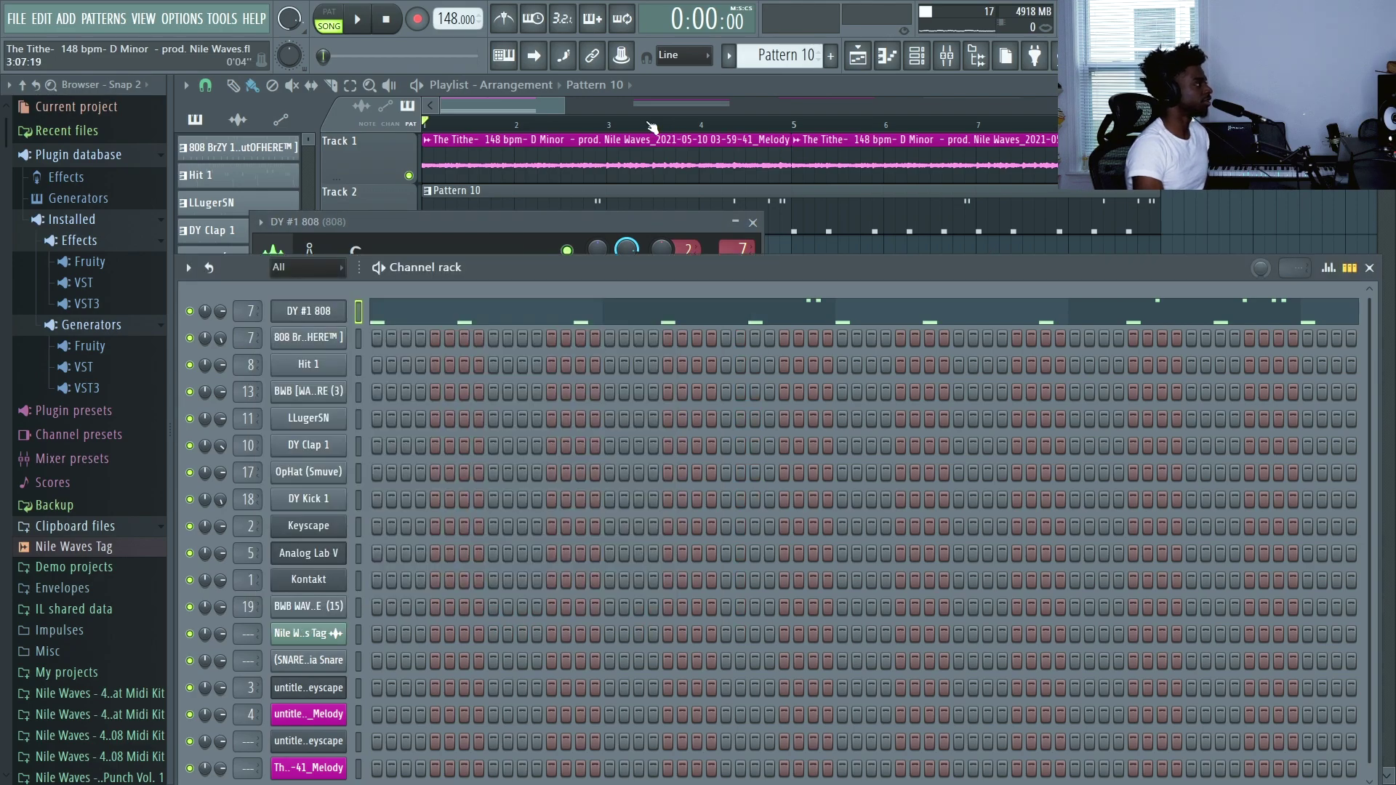
key("F5")
scroll(658, 124, "down", 3)
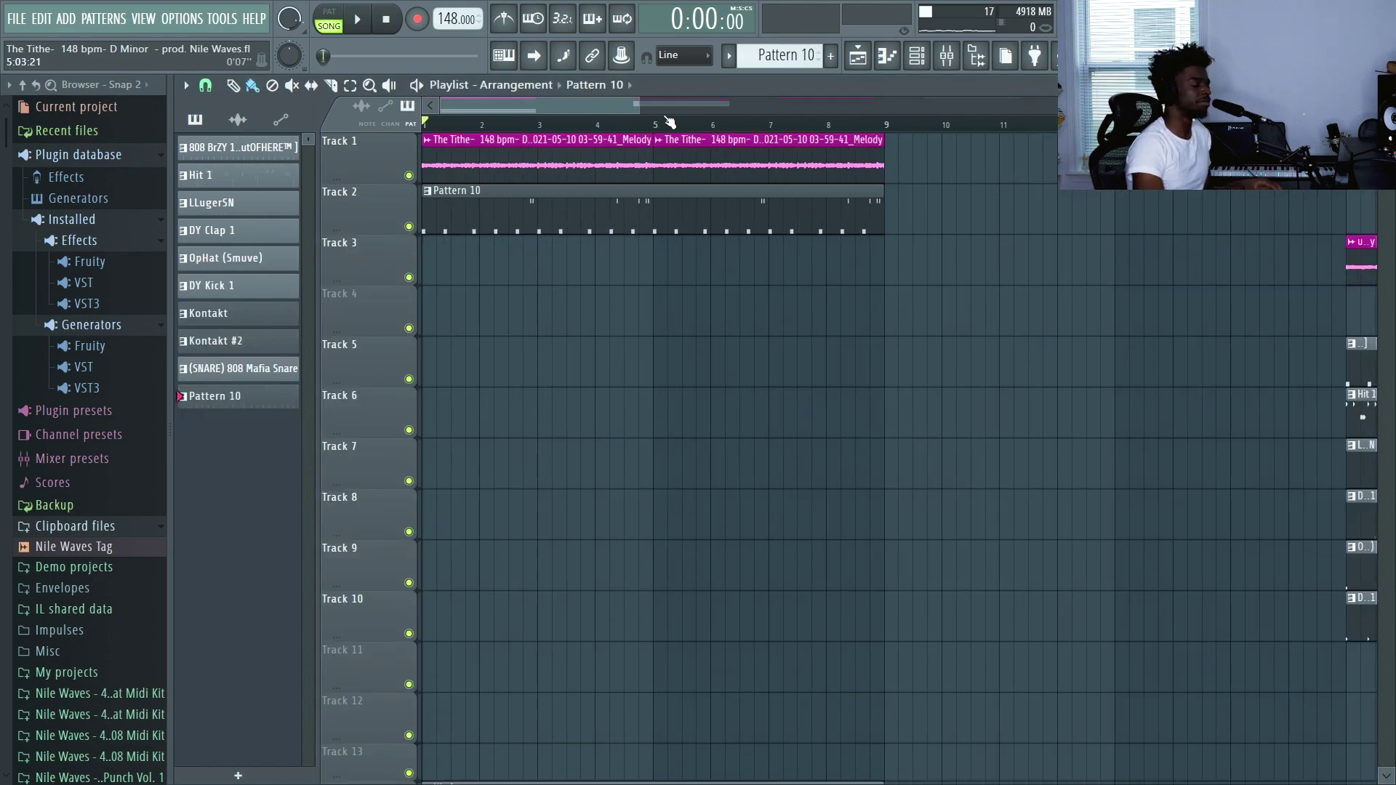
key("F9")
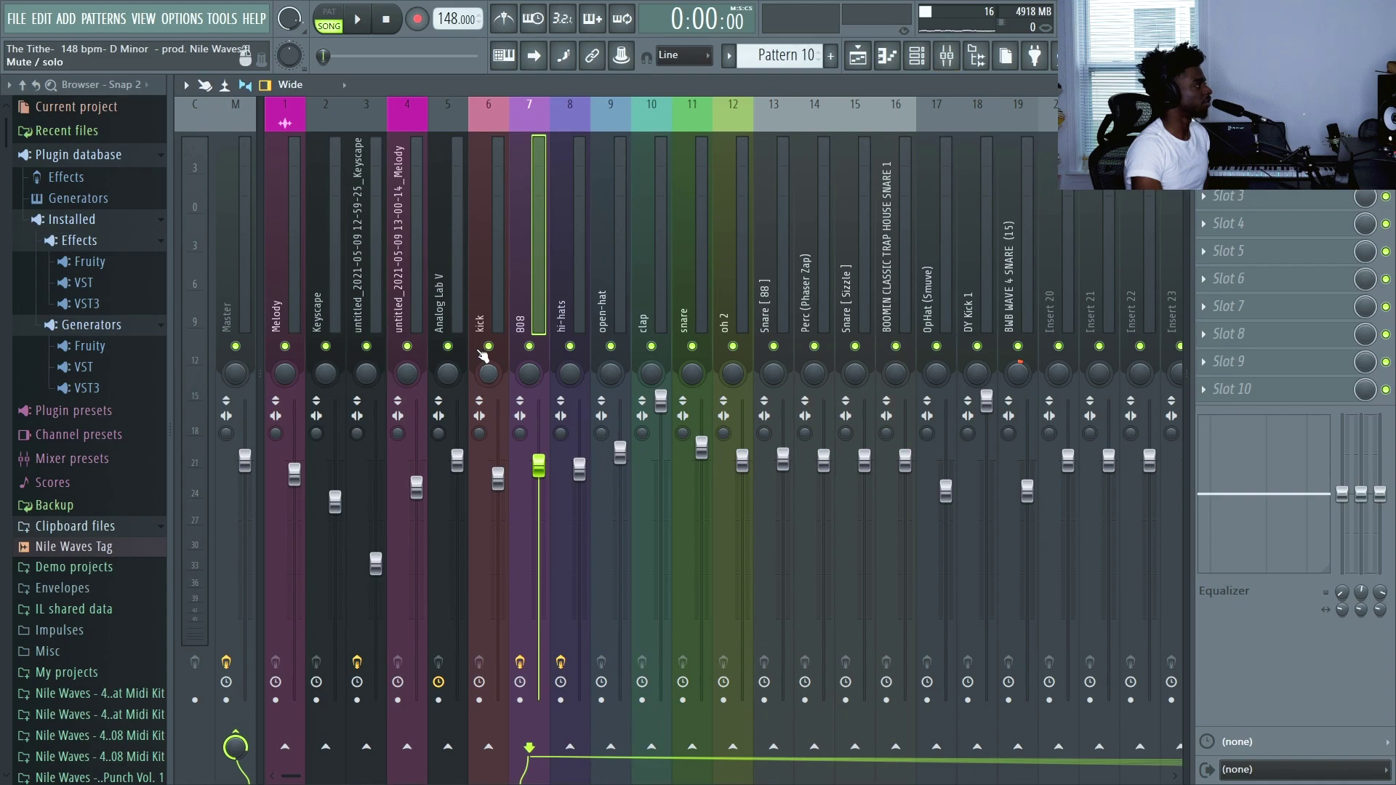
Play the beat while checking the hi-hats, clap, BOOMIN snare and 808 inserts.
key("space")
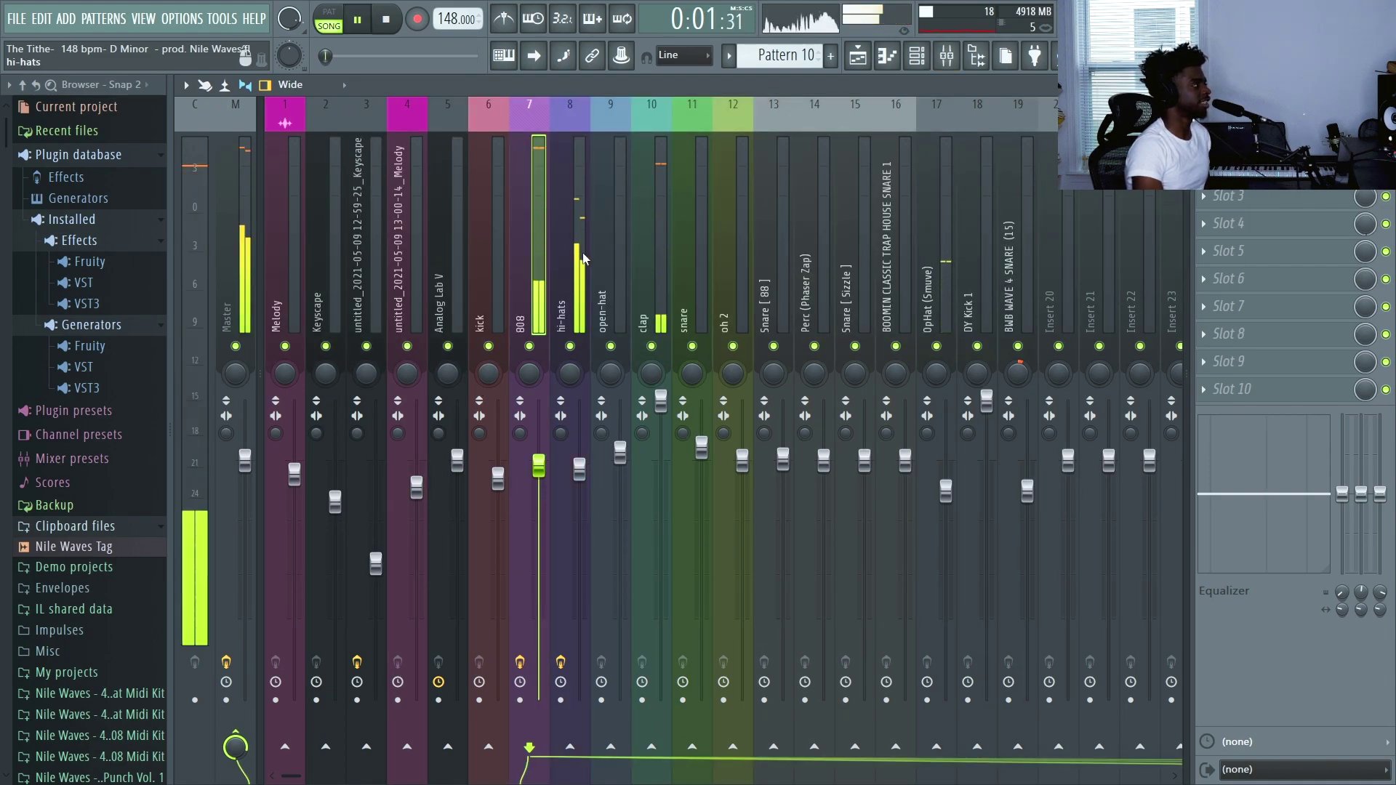
left_click(571, 255)
left_click(652, 247)
left_click(896, 262)
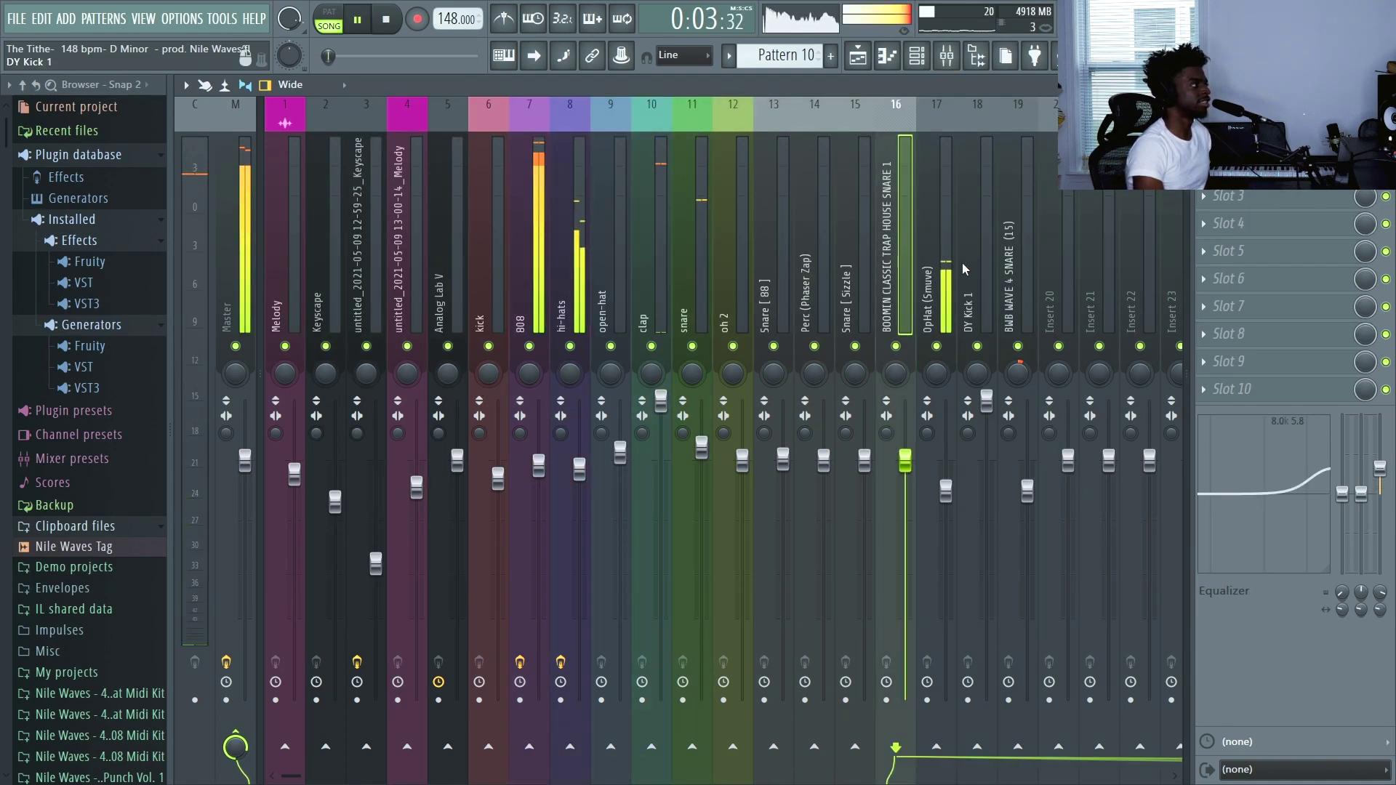
left_click(539, 463)
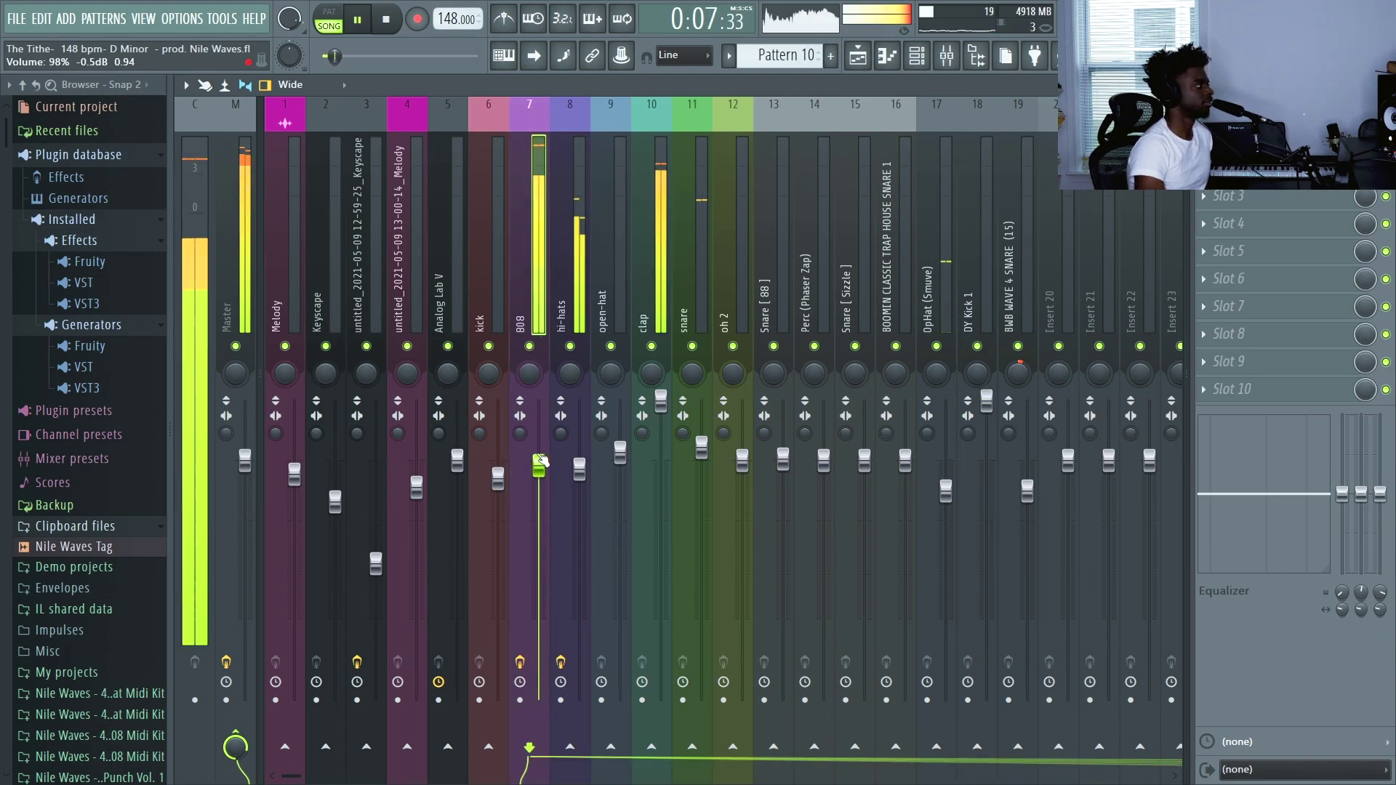
key("space")
Replay the beat briefly, then check the clap, 808 and open-hat inserts, ending on the 808.
left_click(661, 397)
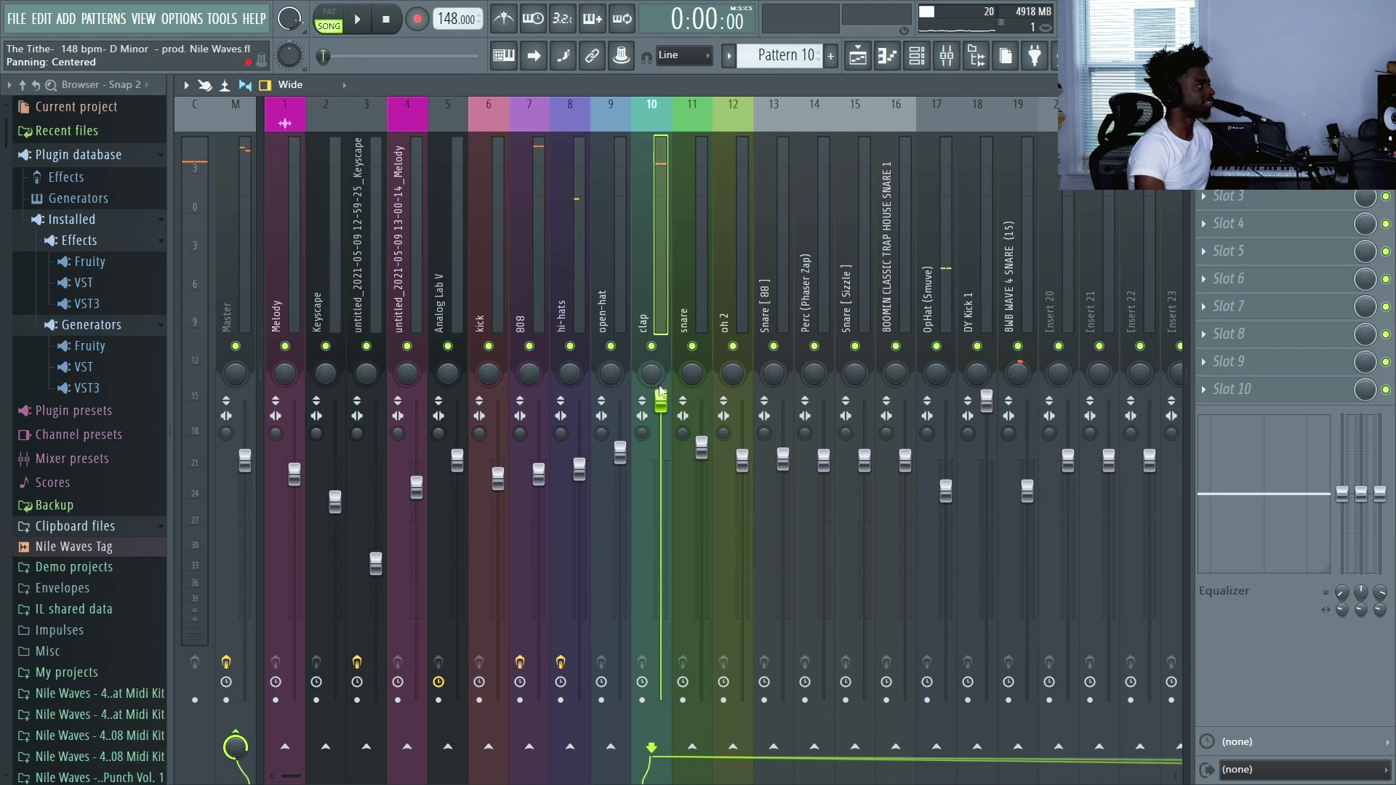
key("space")
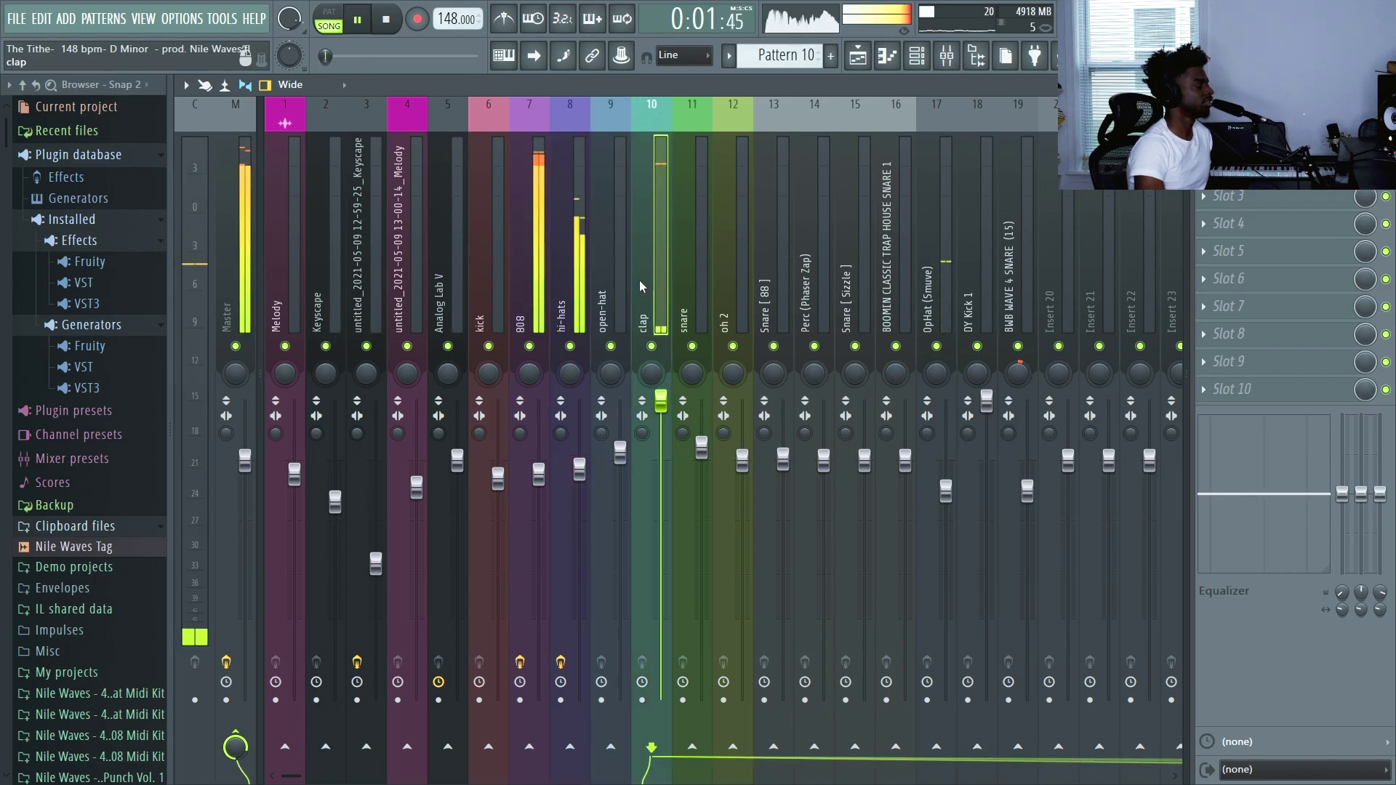
key("space")
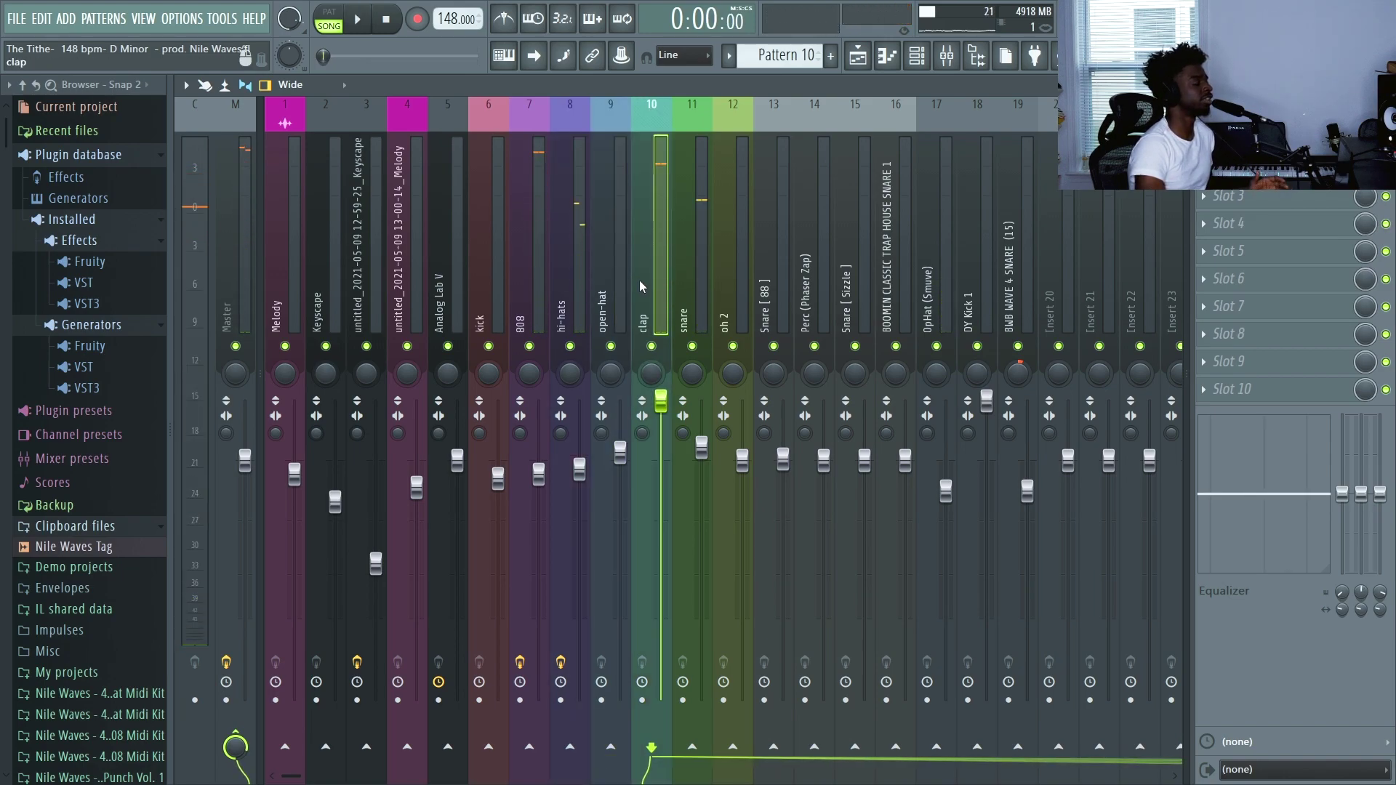
left_click(542, 242)
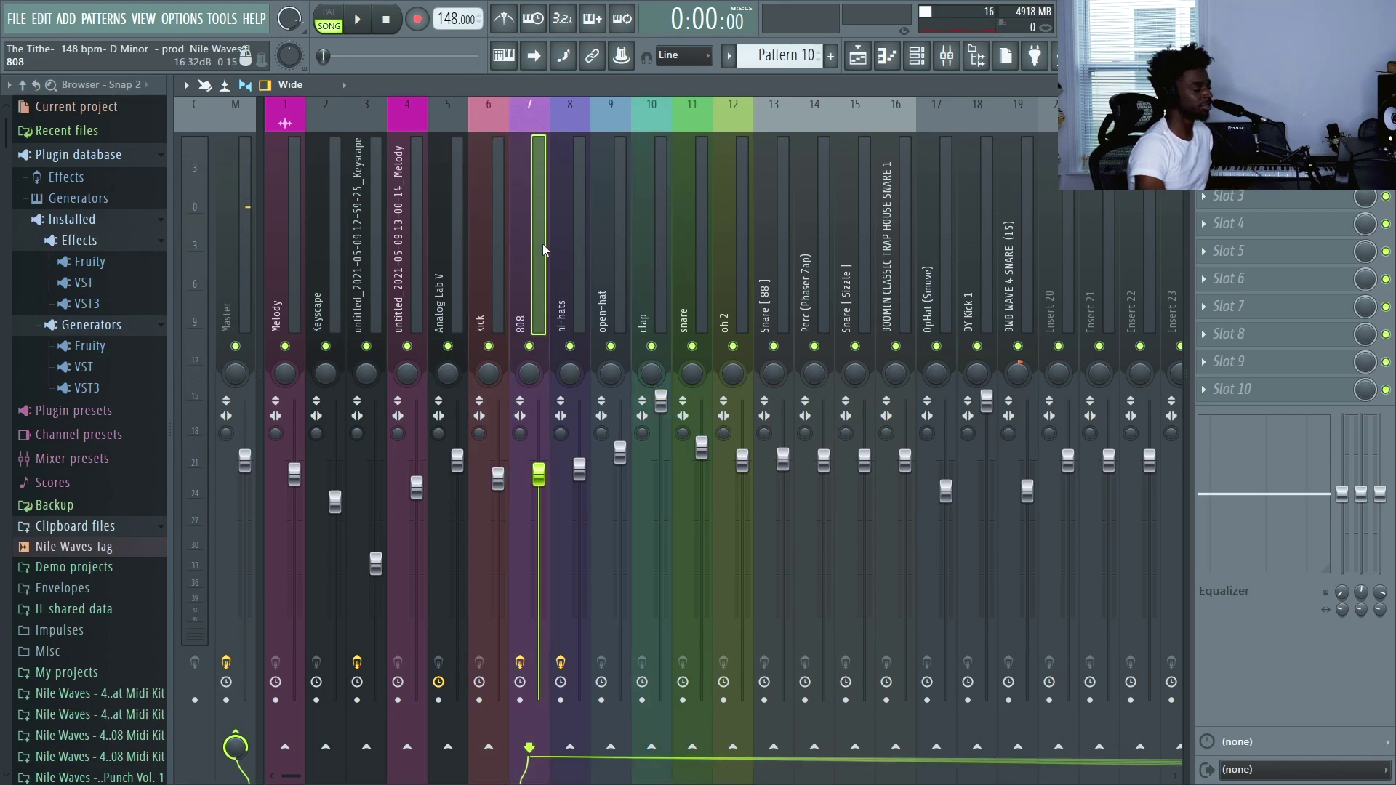
left_click(610, 258)
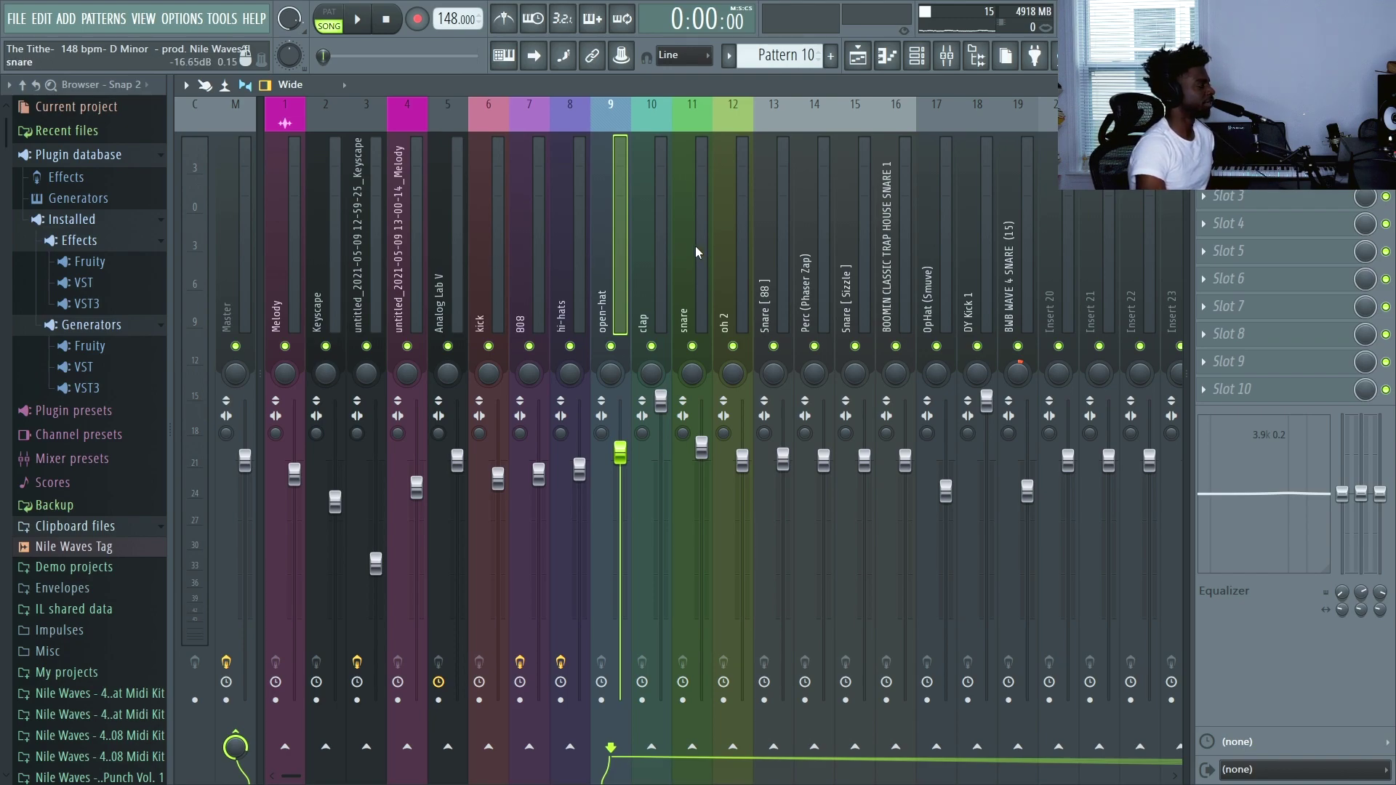
left_click(533, 282)
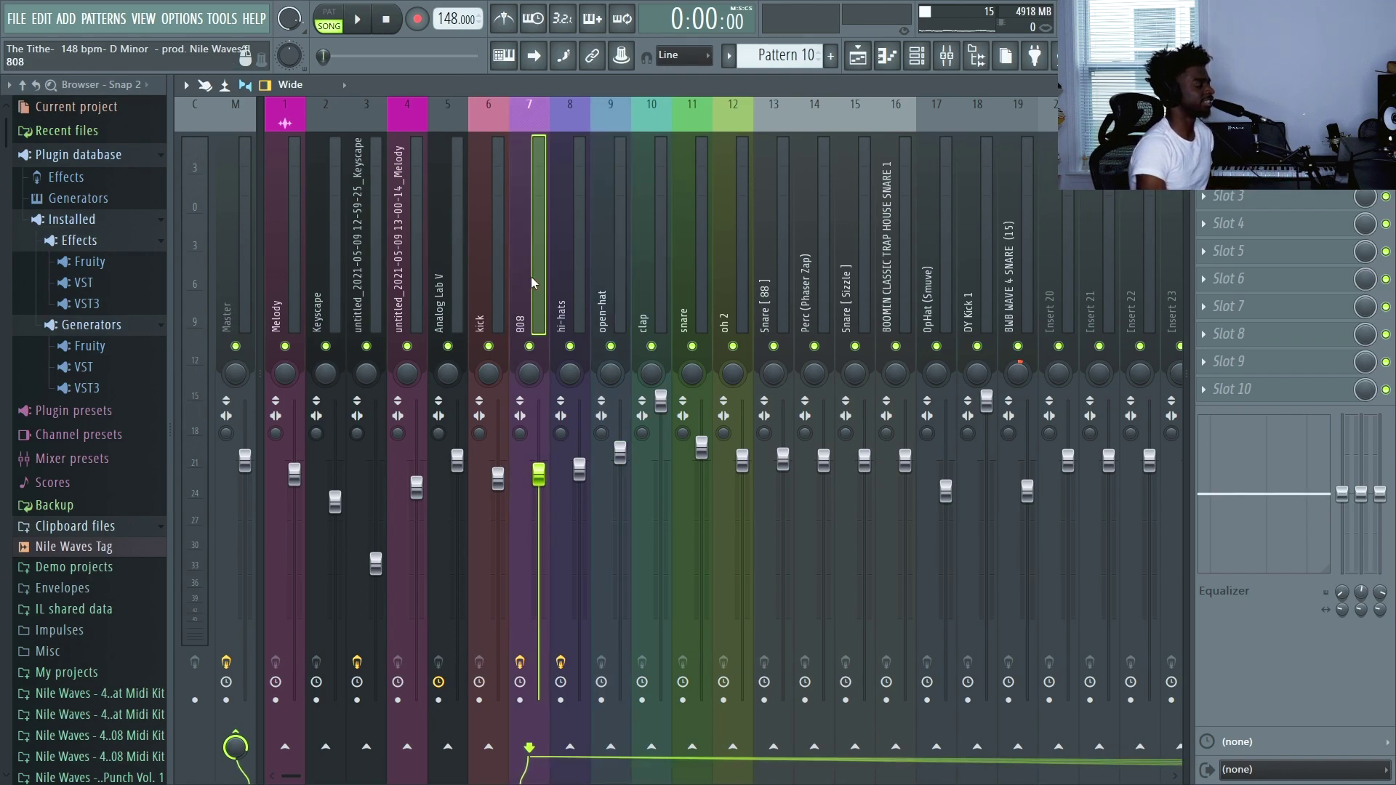